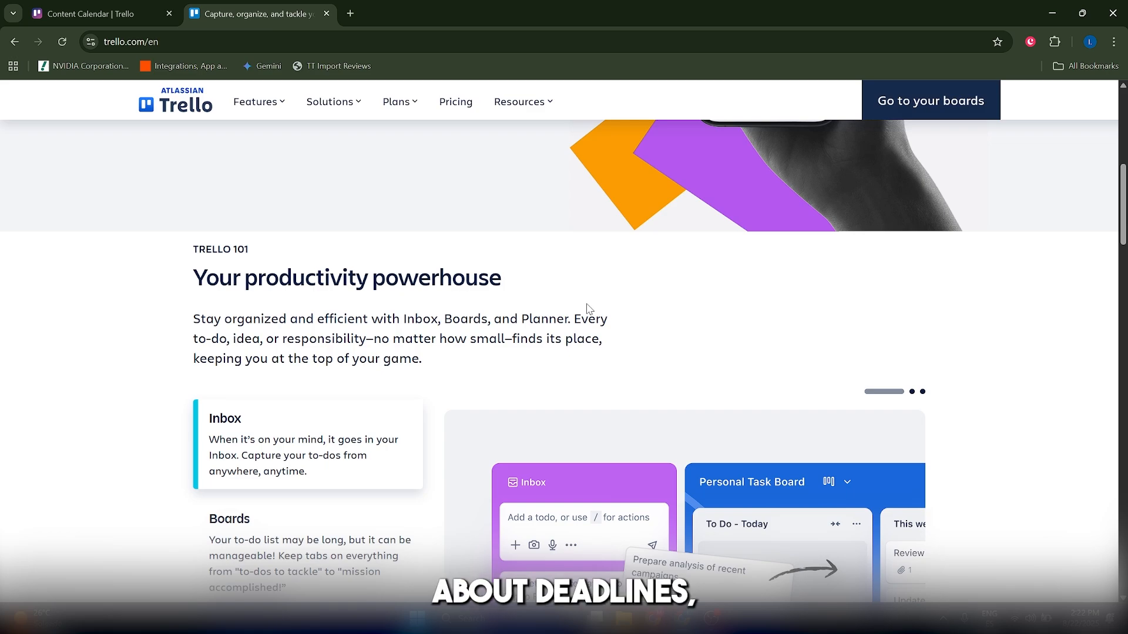
Browse the Trello homepage and compare the Free, Standard, Premium and Enterprise plans on the pricing page.
scroll(604, 265, "down", 1)
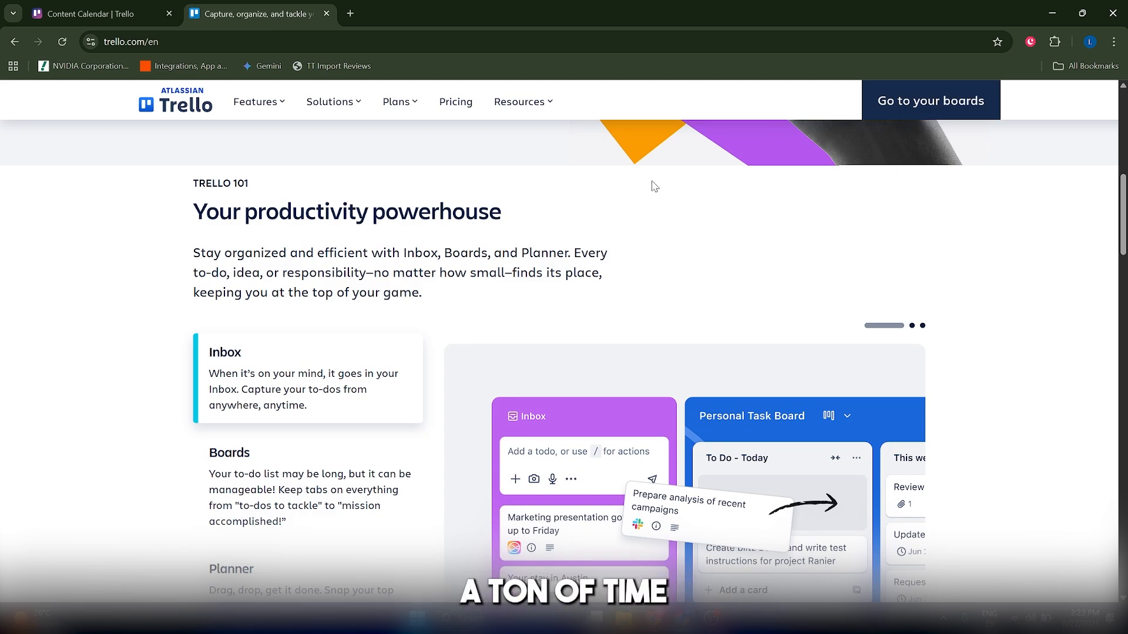
scroll(690, 147, "up", 9)
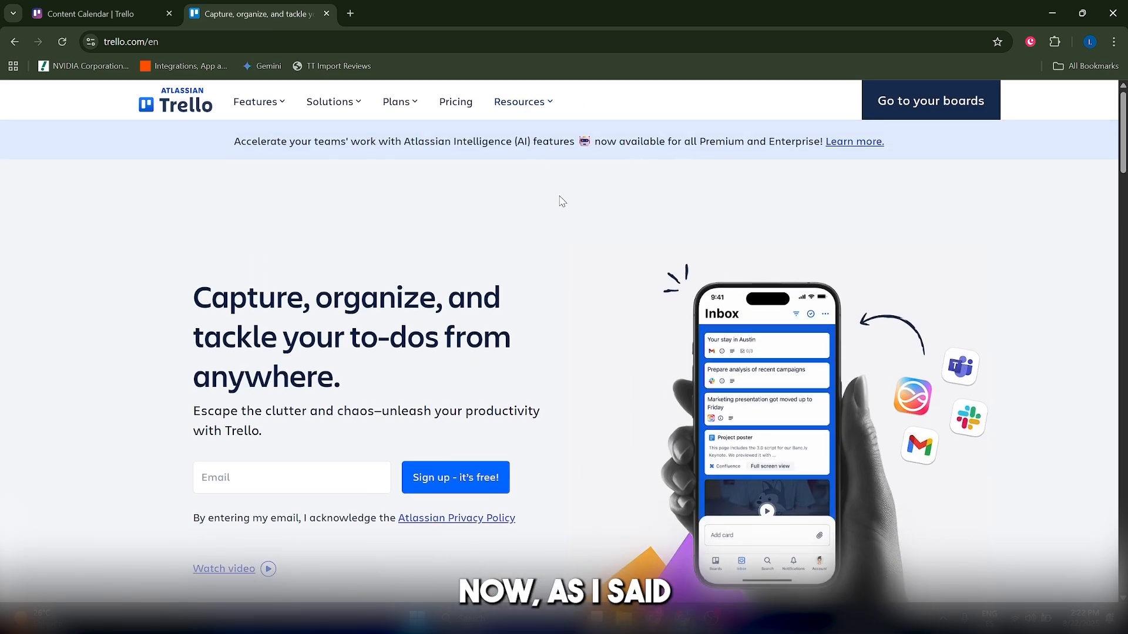
left_click(457, 102)
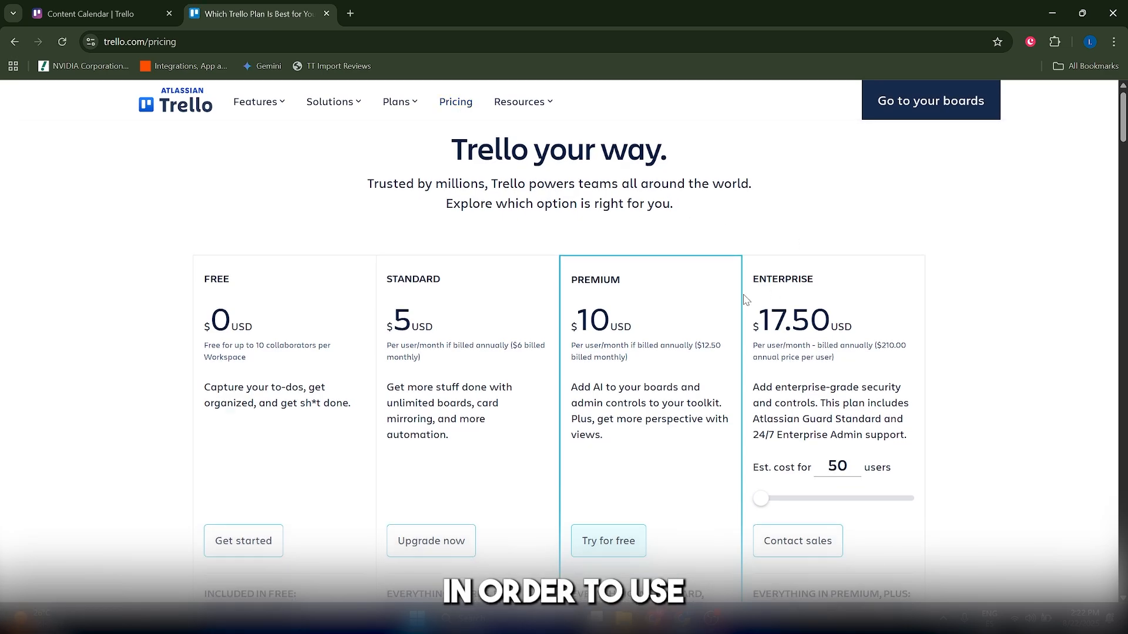
scroll(788, 242, "down", 8)
scroll(734, 307, "up", 7)
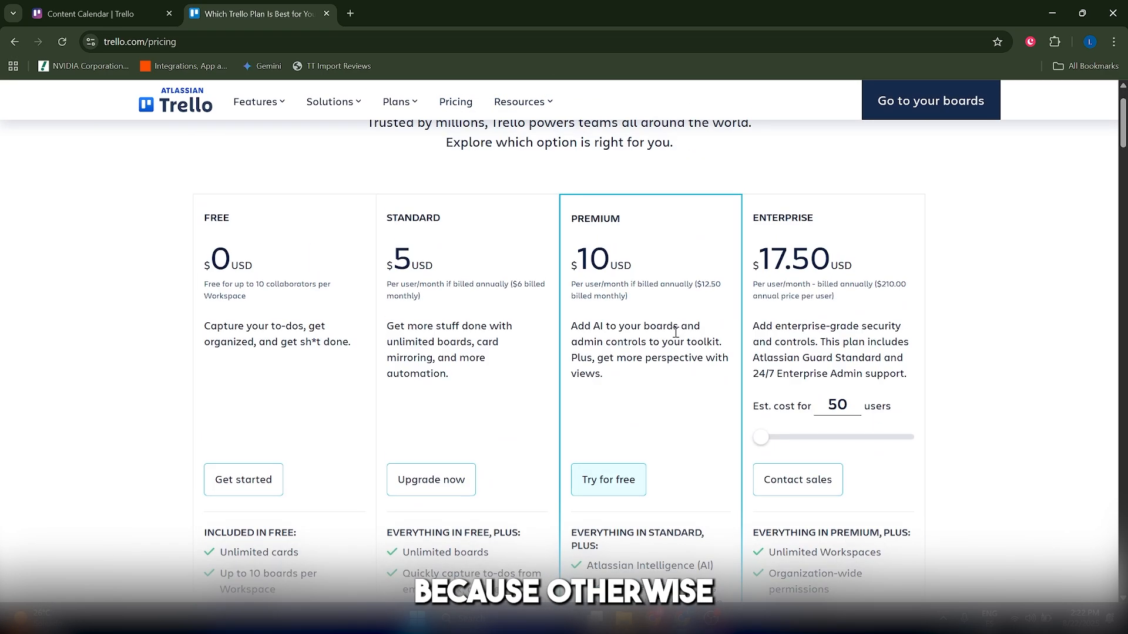
scroll(675, 332, "down", 5)
scroll(658, 326, "up", 5)
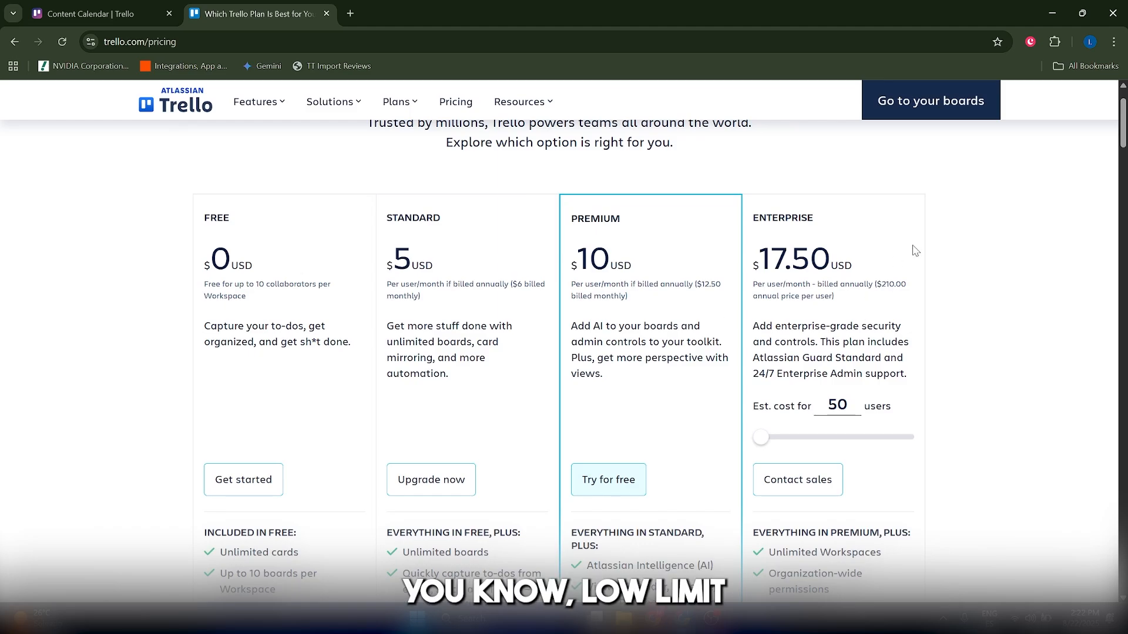
left_click_drag(1123, 139, 1124, 137)
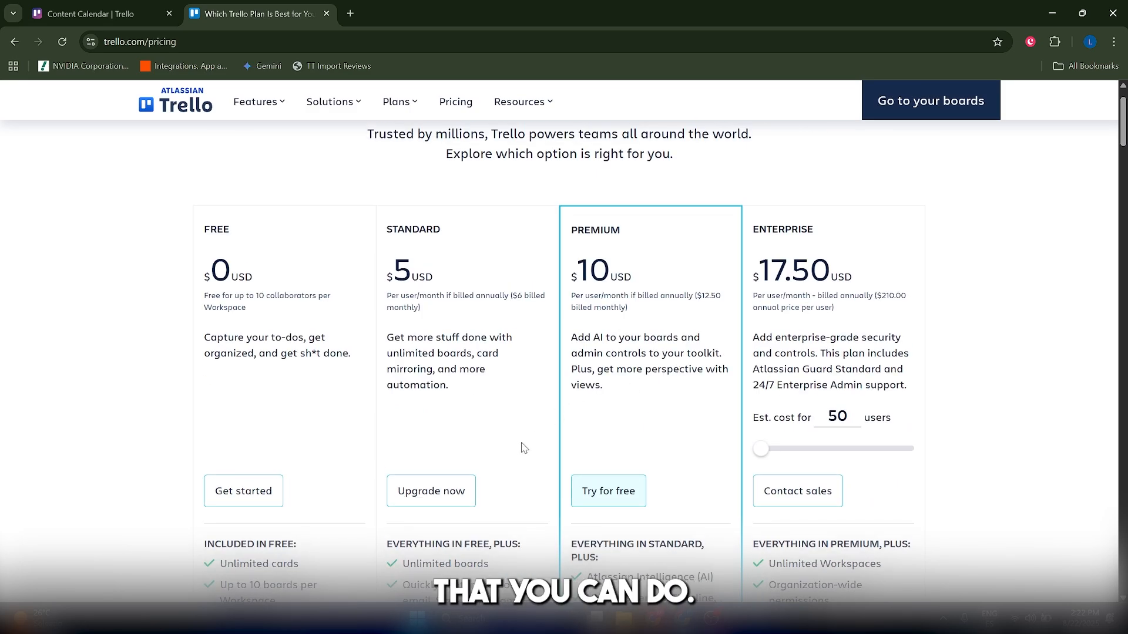
scroll(479, 397, "down", 4)
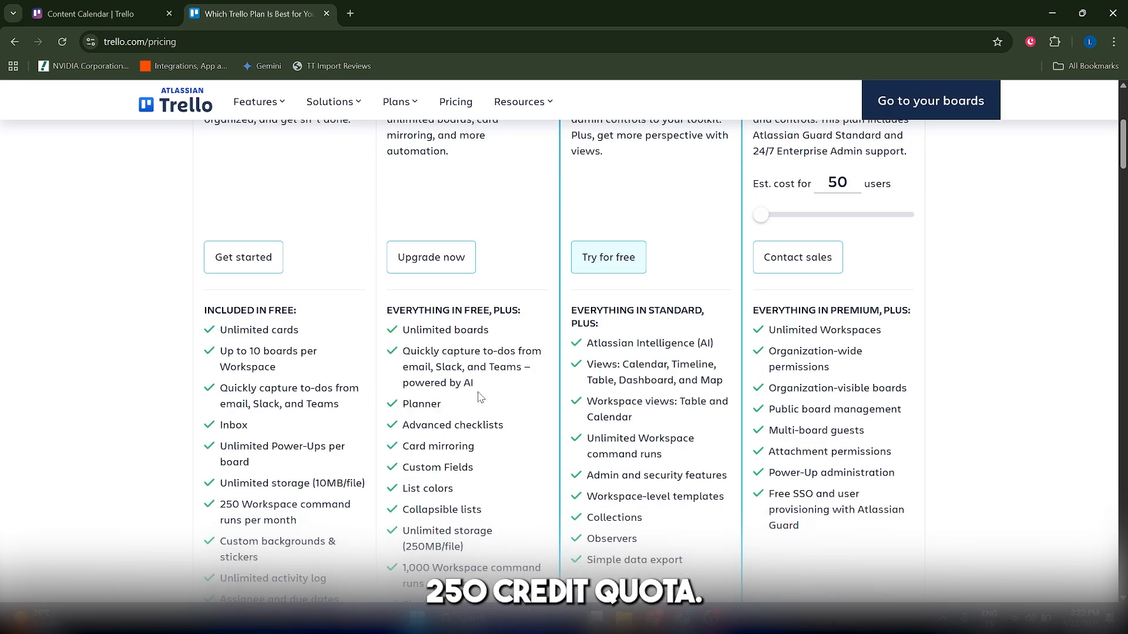
scroll(479, 397, "up", 6)
key("alt+Left")
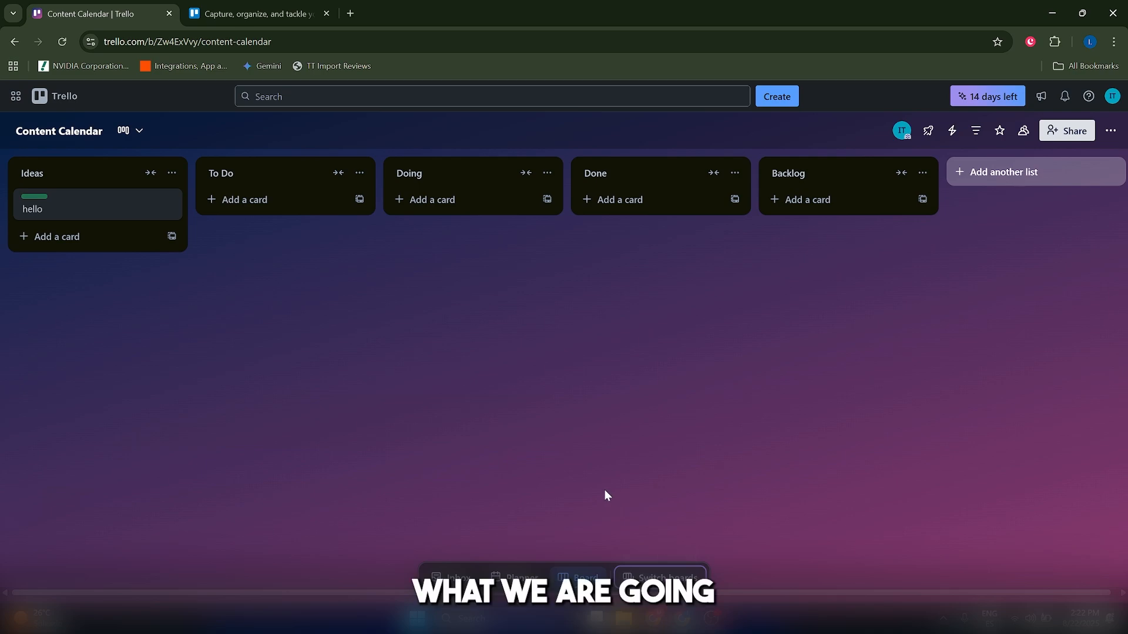
Create a new board titled Youtube Channel Pipeline with Workspace visibility.
left_click(42, 99)
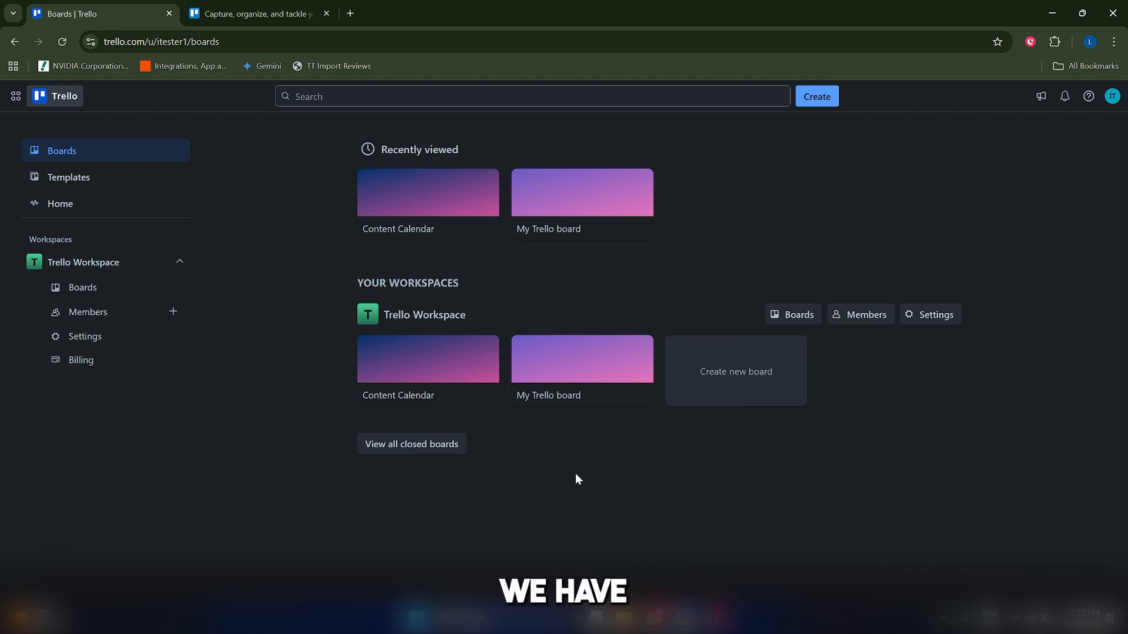
left_click(730, 355)
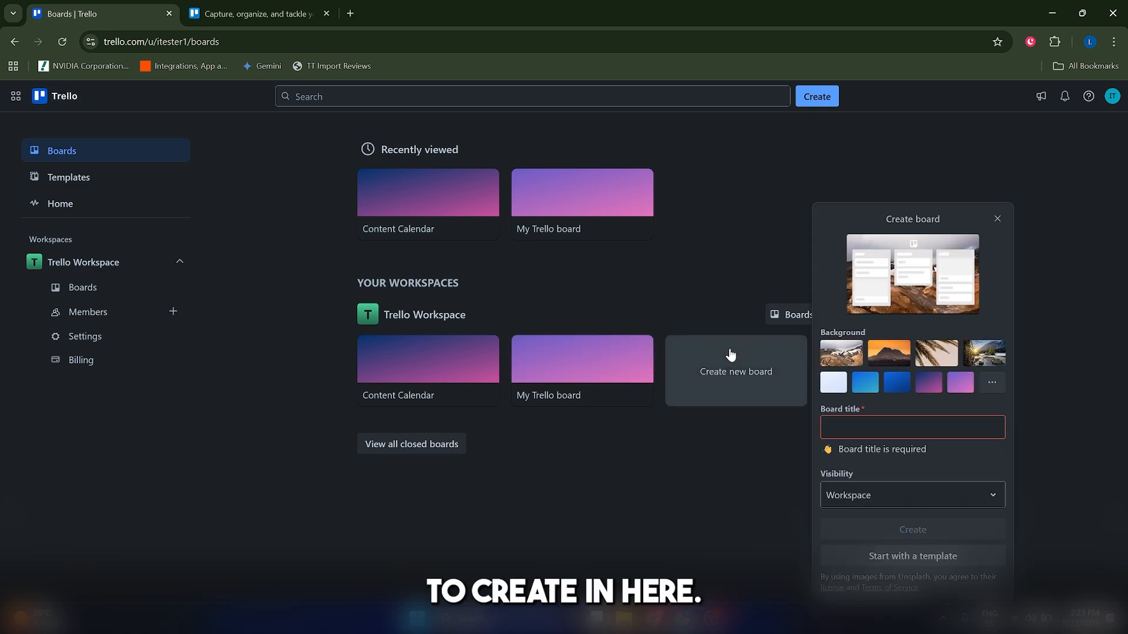
left_click(833, 419)
type("Youtube Channel Pipeline")
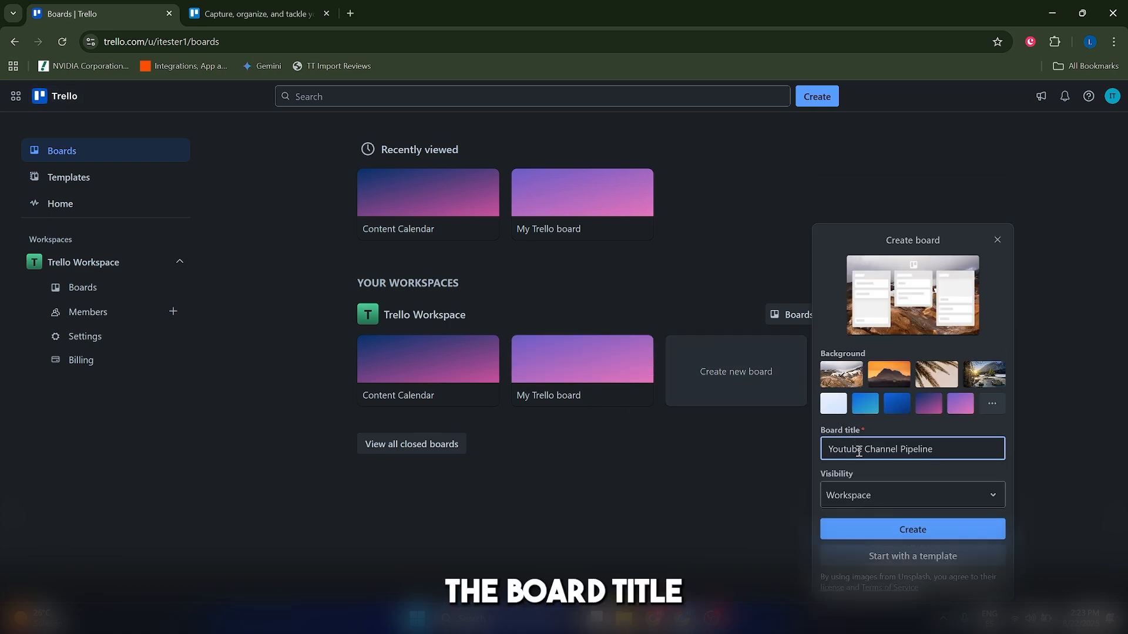
left_click(861, 501)
left_click(875, 423)
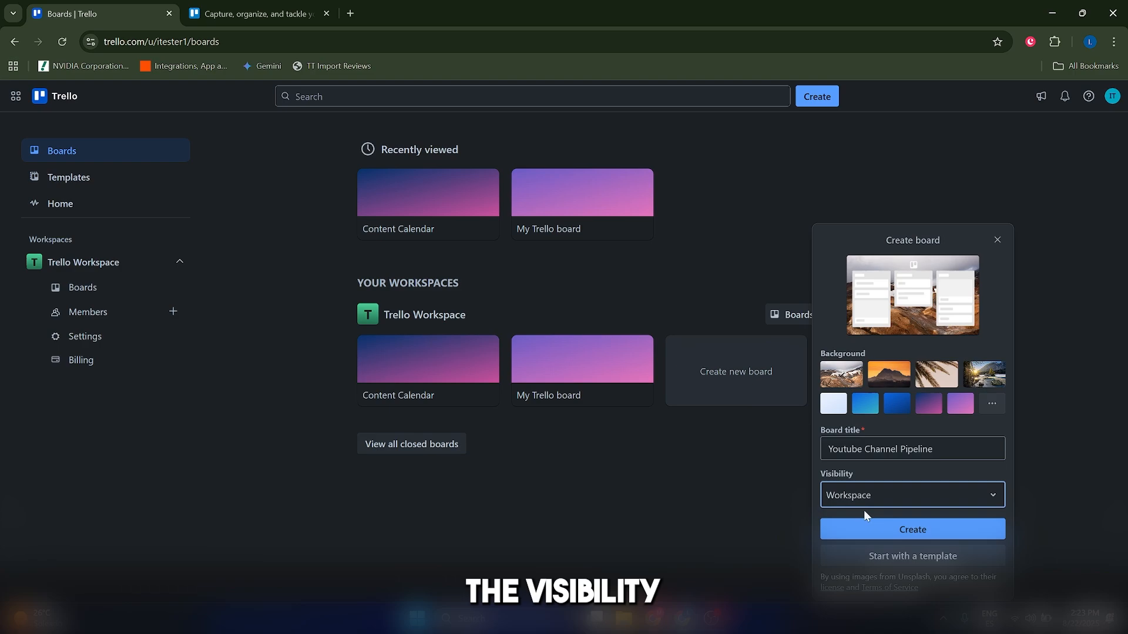
left_click(893, 529)
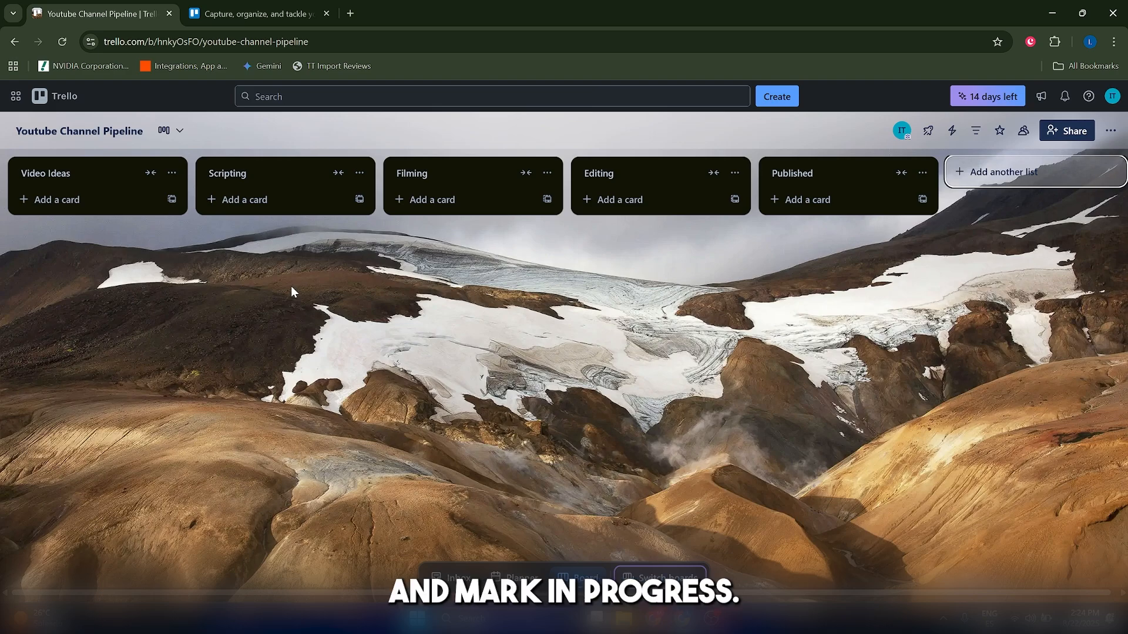
Open the board's automation rules and start a new rule by adding a trigger.
left_click(952, 130)
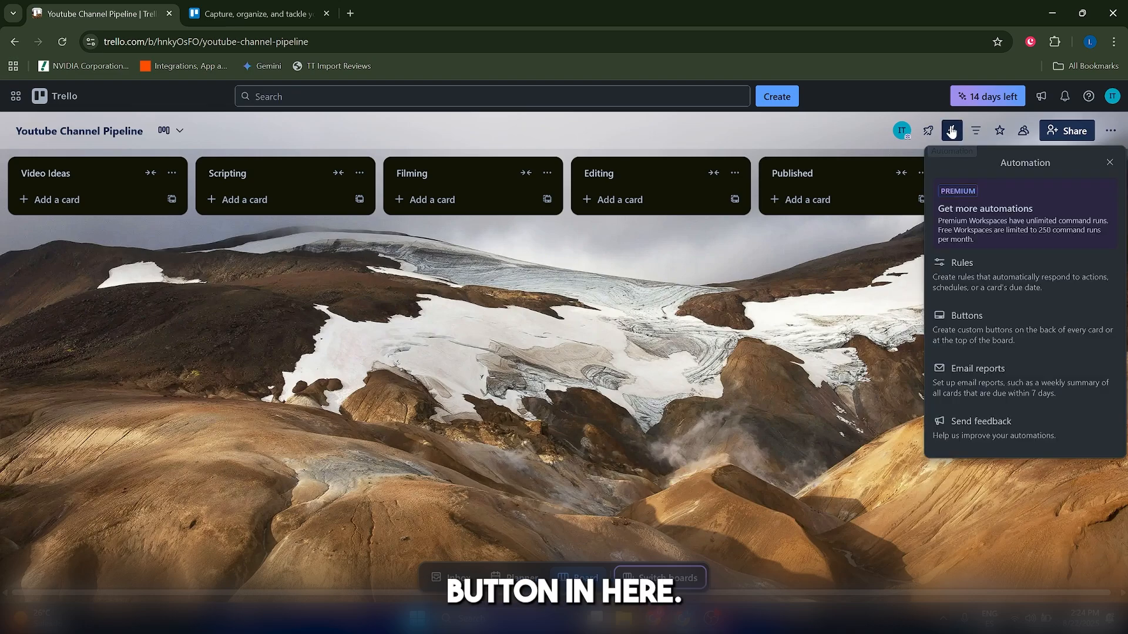
left_click(967, 273)
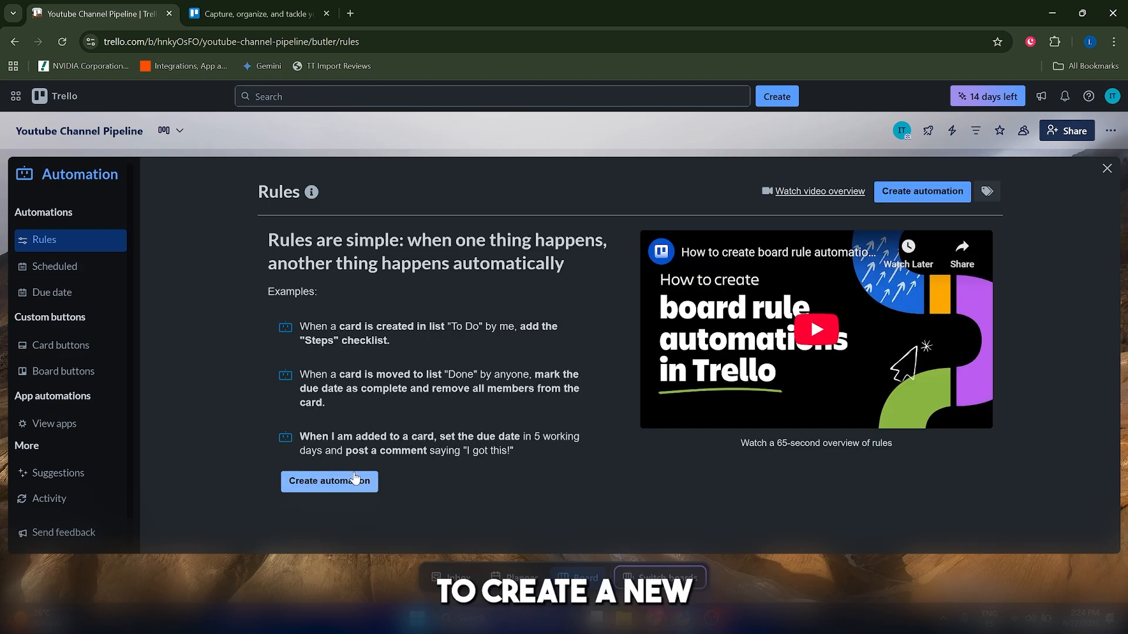
left_click(353, 475)
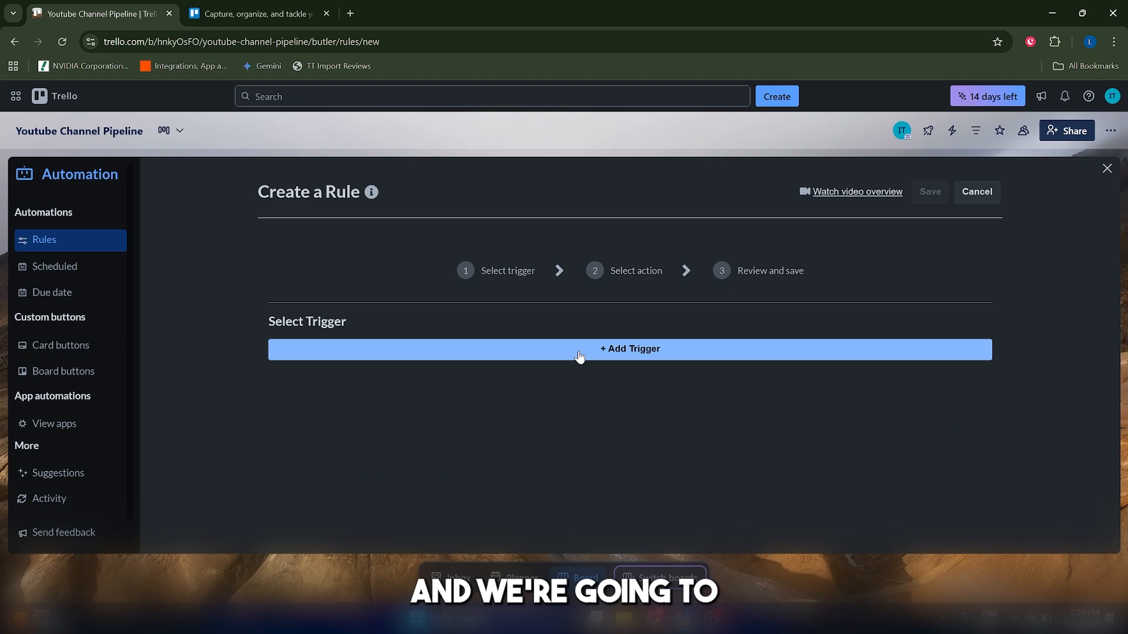
left_click(631, 357)
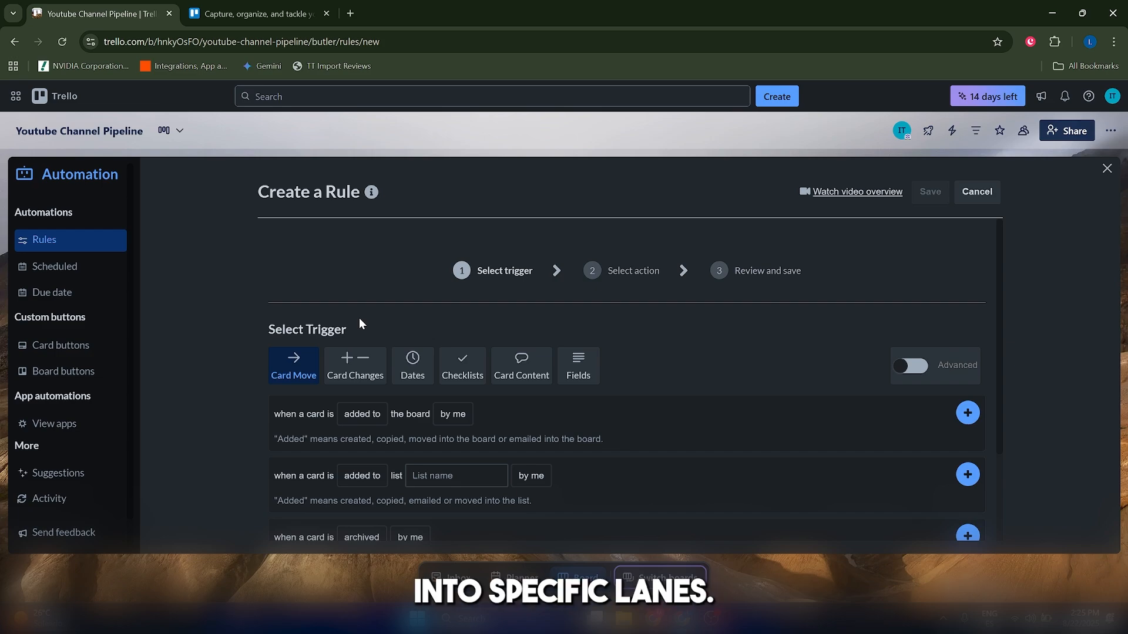
Set the card-move trigger to fire when a card is moved into list Scripting.
scroll(365, 367, "down", 1)
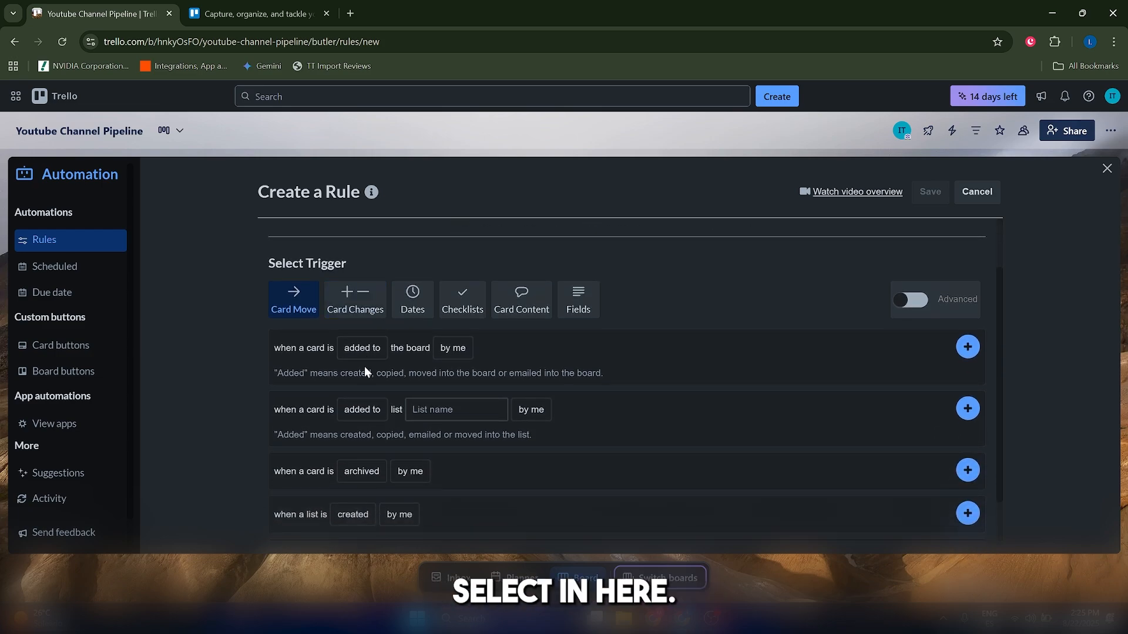
scroll(329, 370, "down", 1)
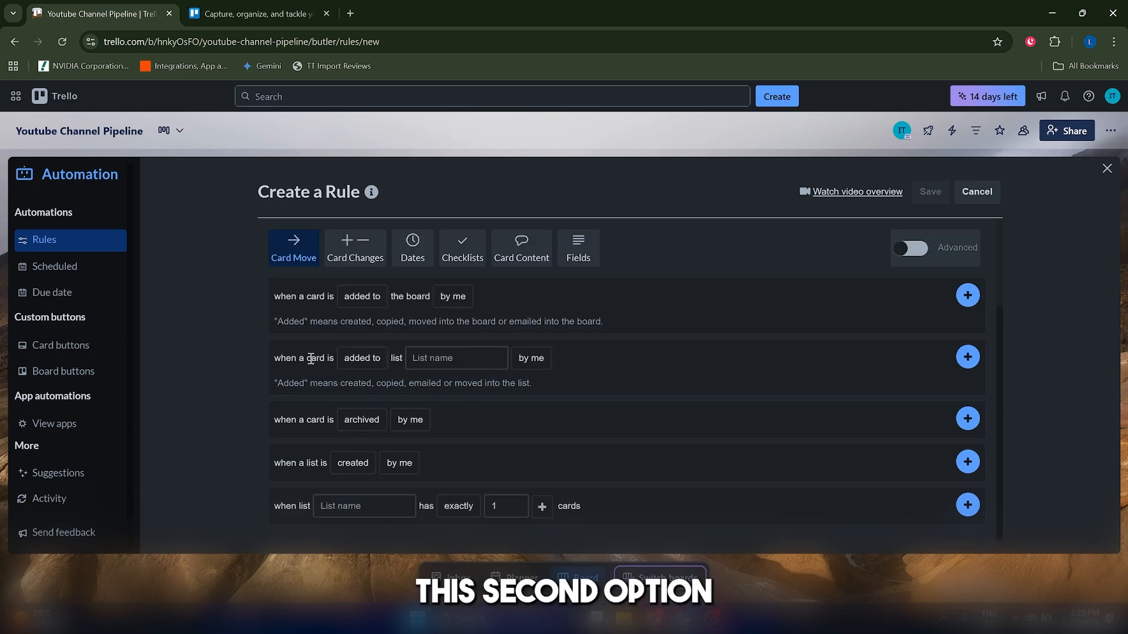
left_click(355, 359)
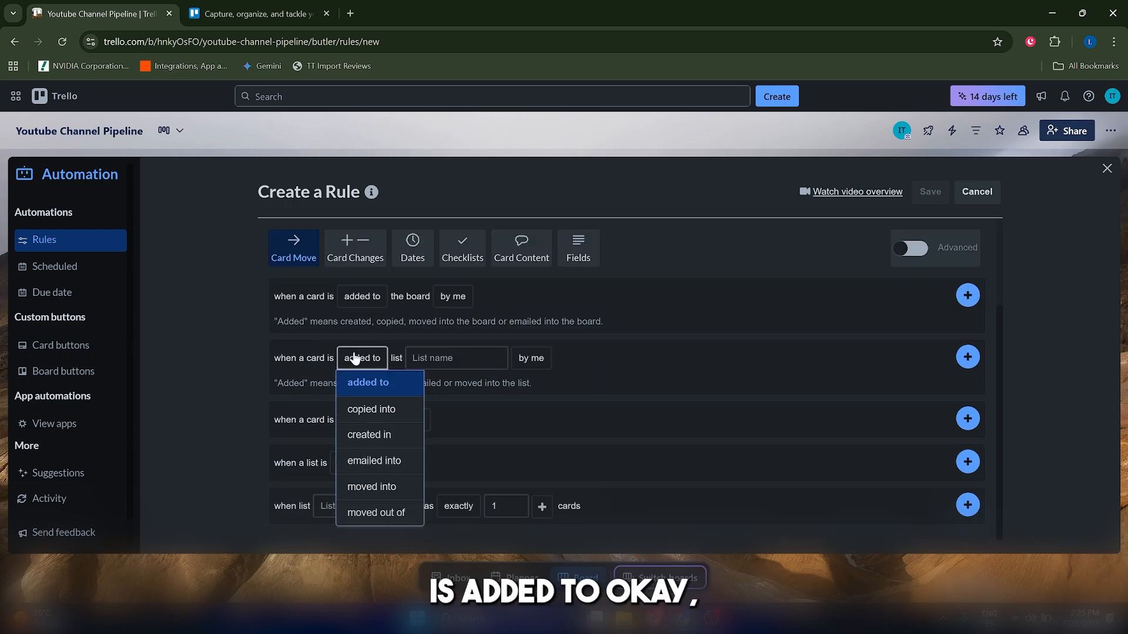
left_click(385, 493)
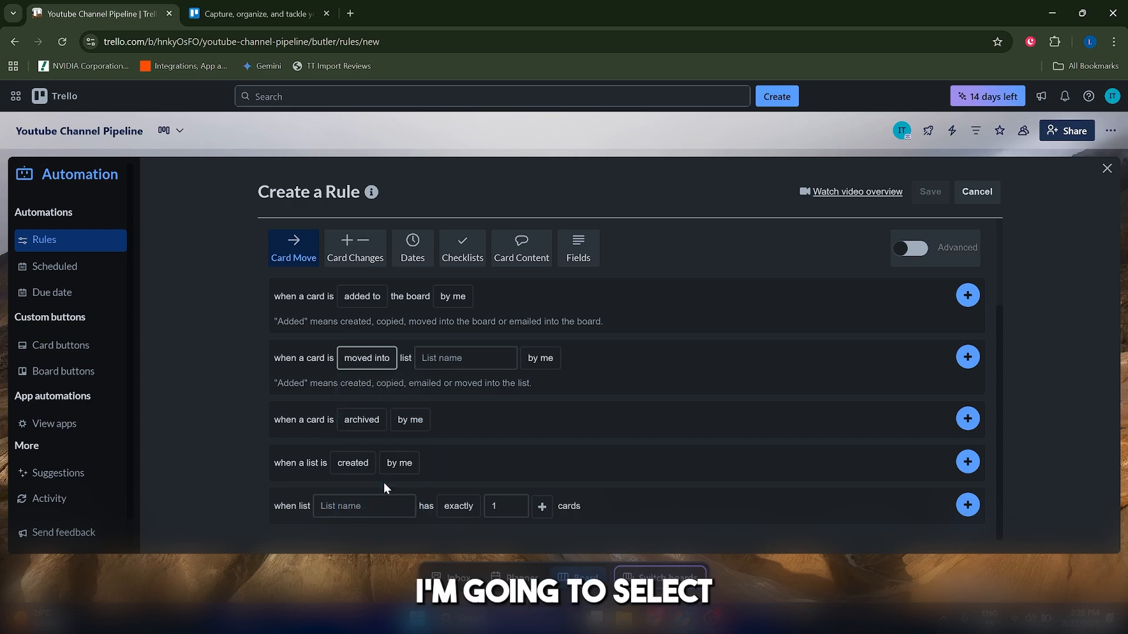
left_click(425, 357)
left_click(433, 413)
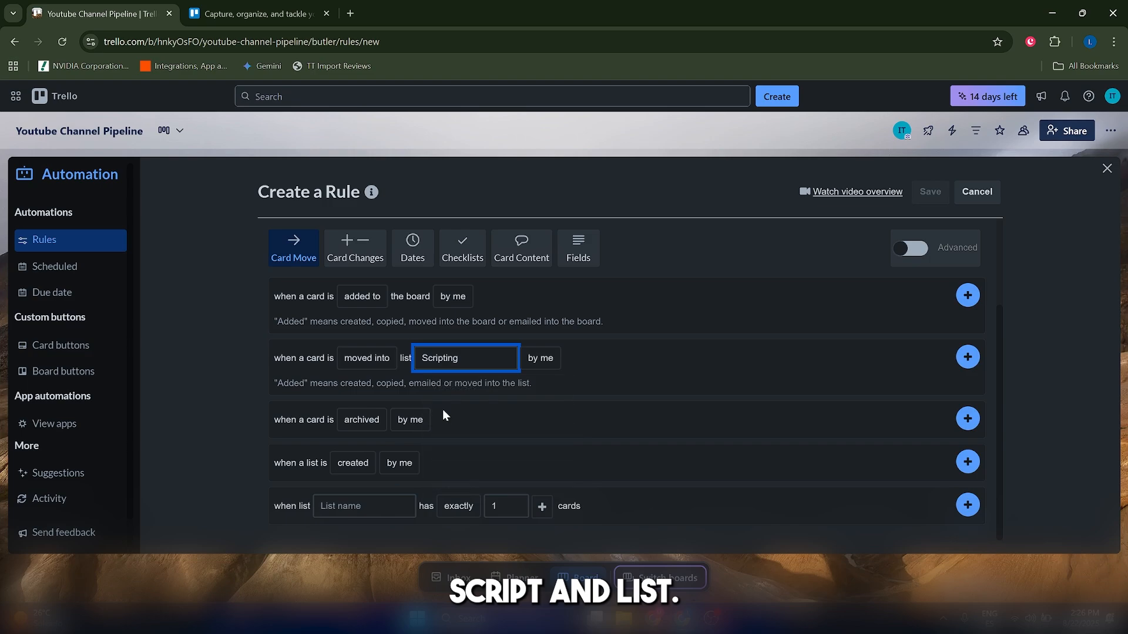
Change the trigger to apply by anyone and add it to the rule.
left_click(541, 359)
left_click(545, 371)
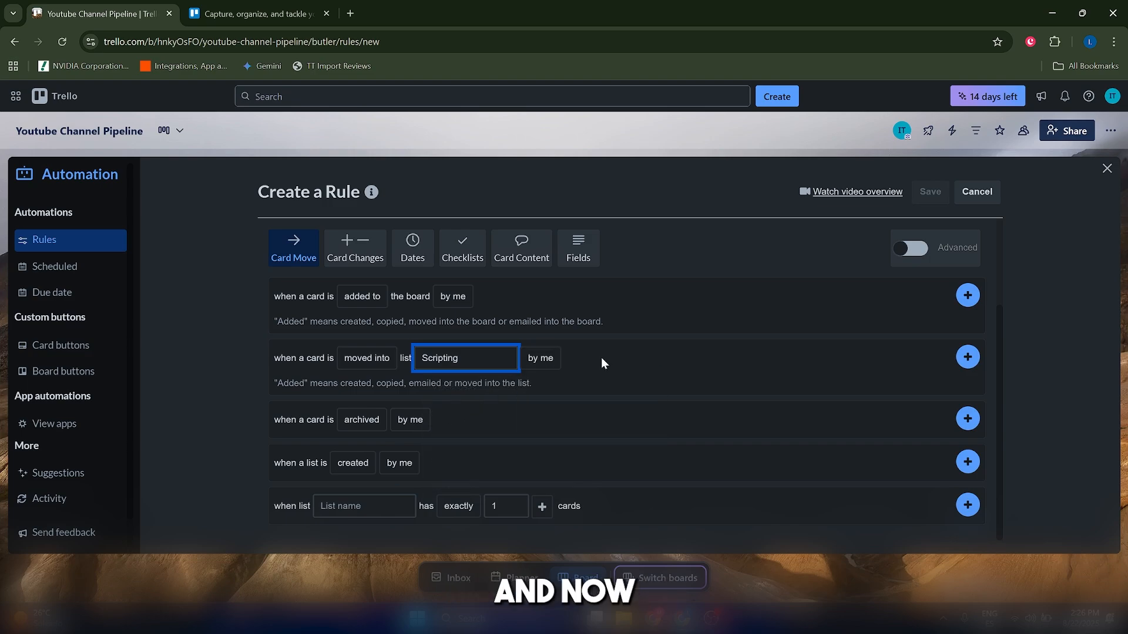
left_click(536, 359)
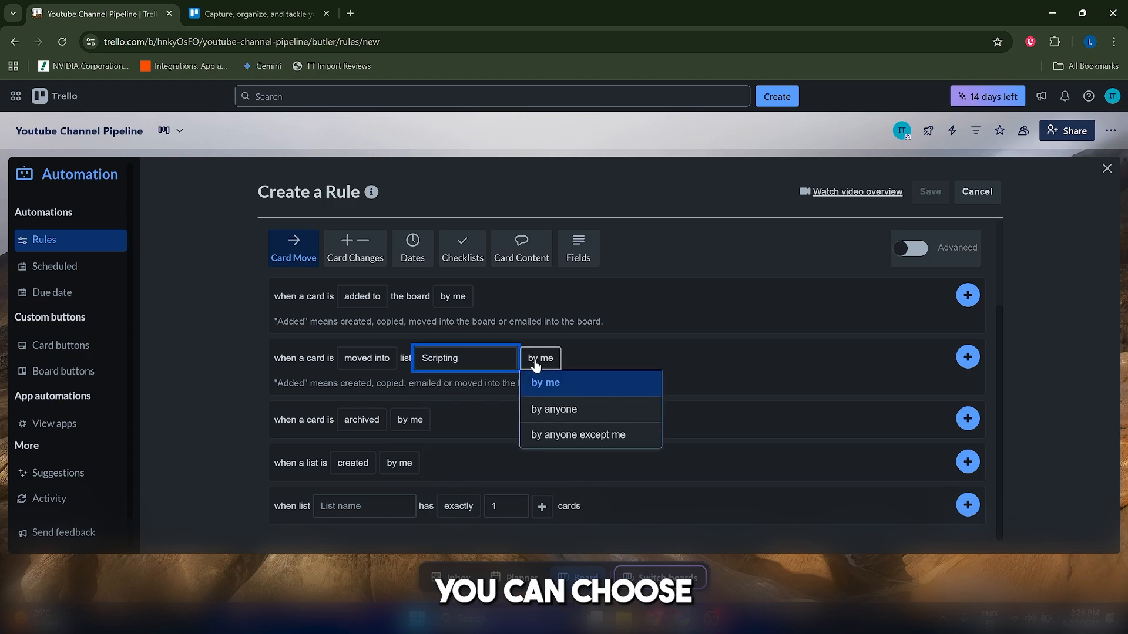
left_click(557, 415)
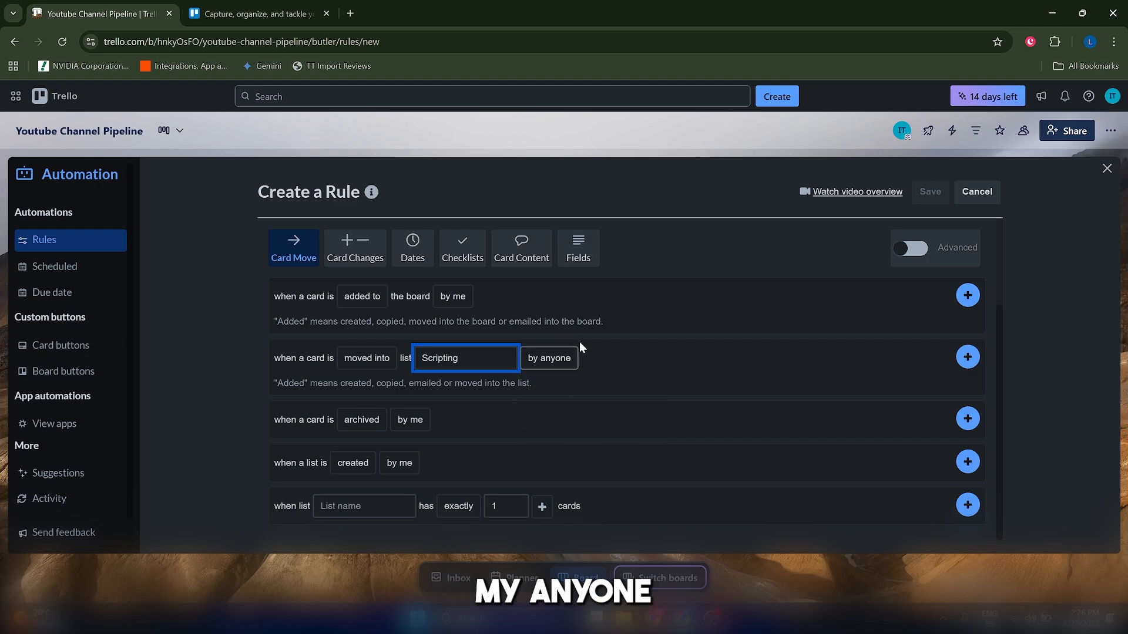
left_click(570, 363)
left_click(756, 357)
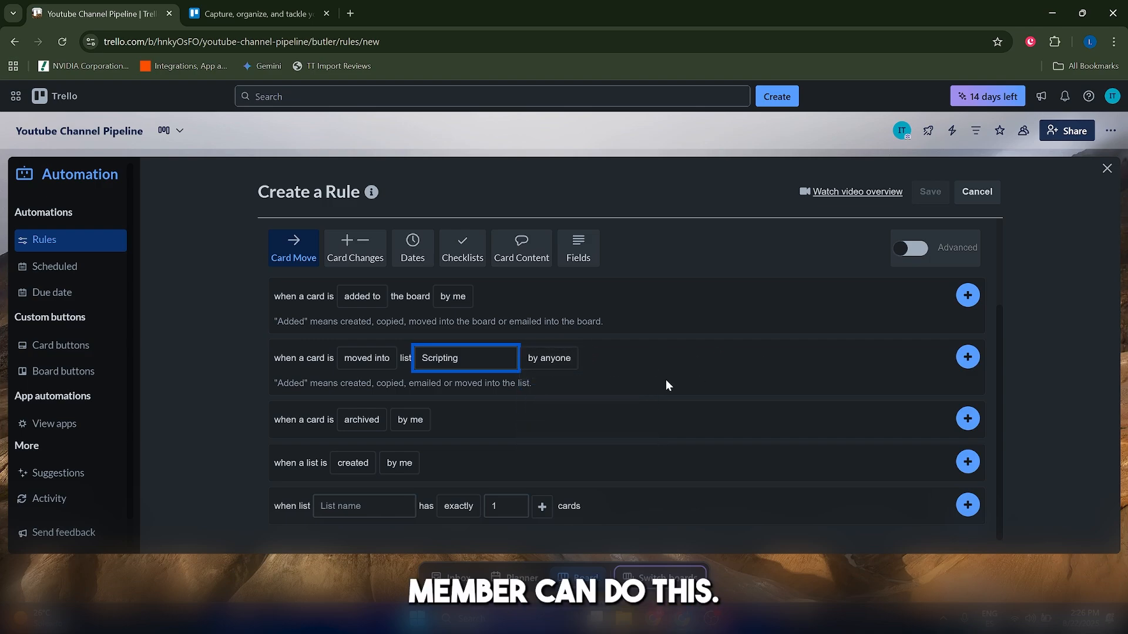
scroll(630, 399, "up", 2)
scroll(629, 445, "down", 2)
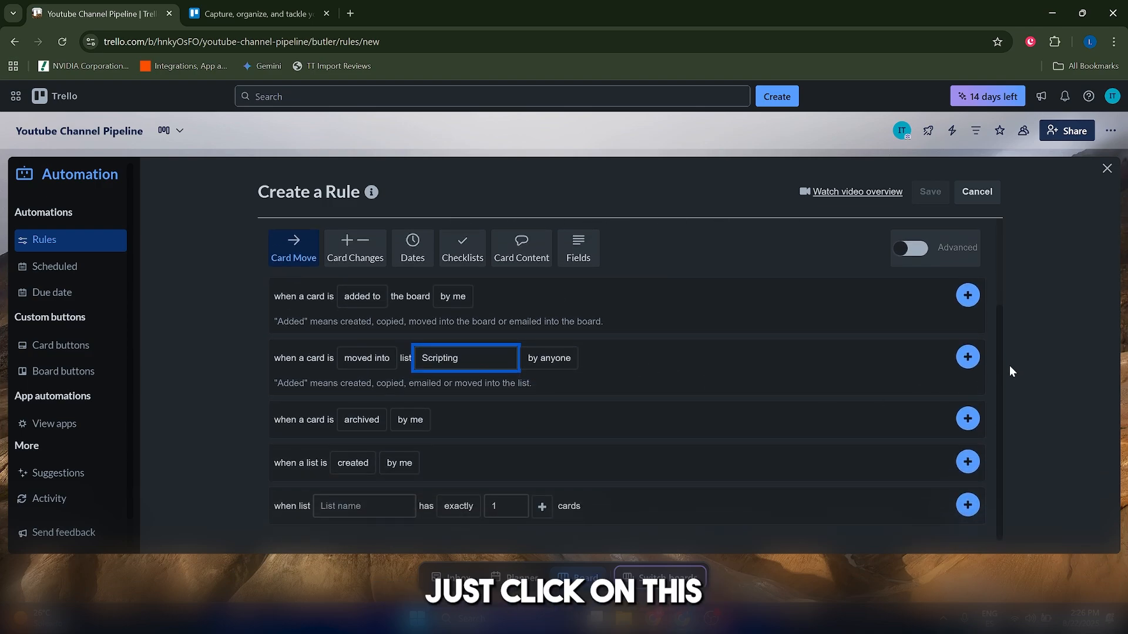
left_click(967, 355)
scroll(365, 397, "up", 2)
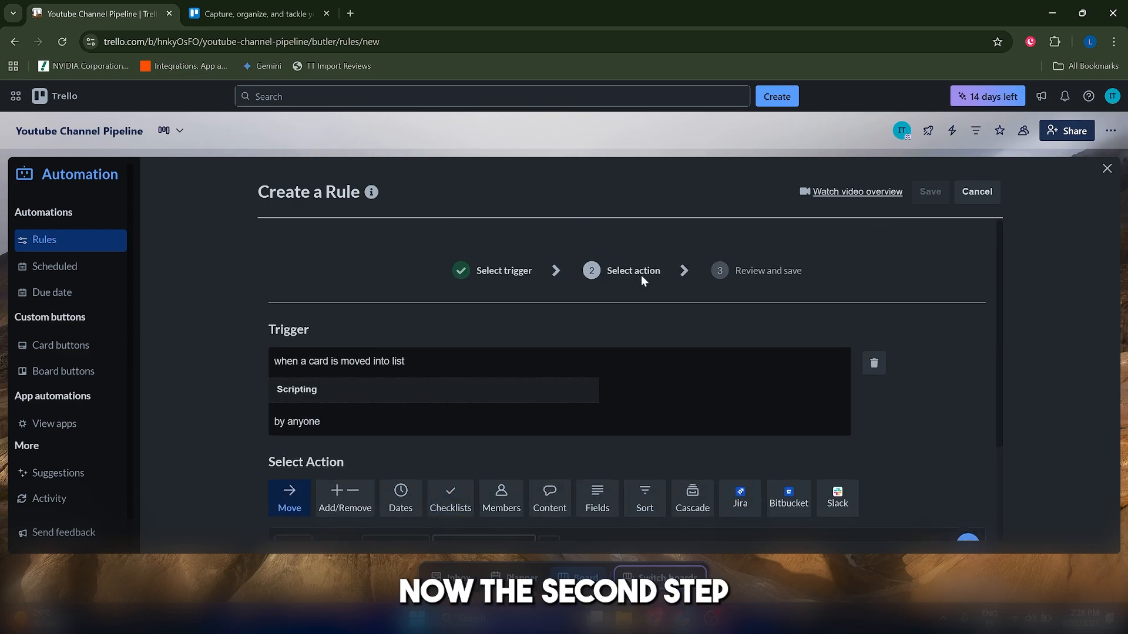
Switch the rule's action choices to the Members category.
scroll(634, 298, "down", 2)
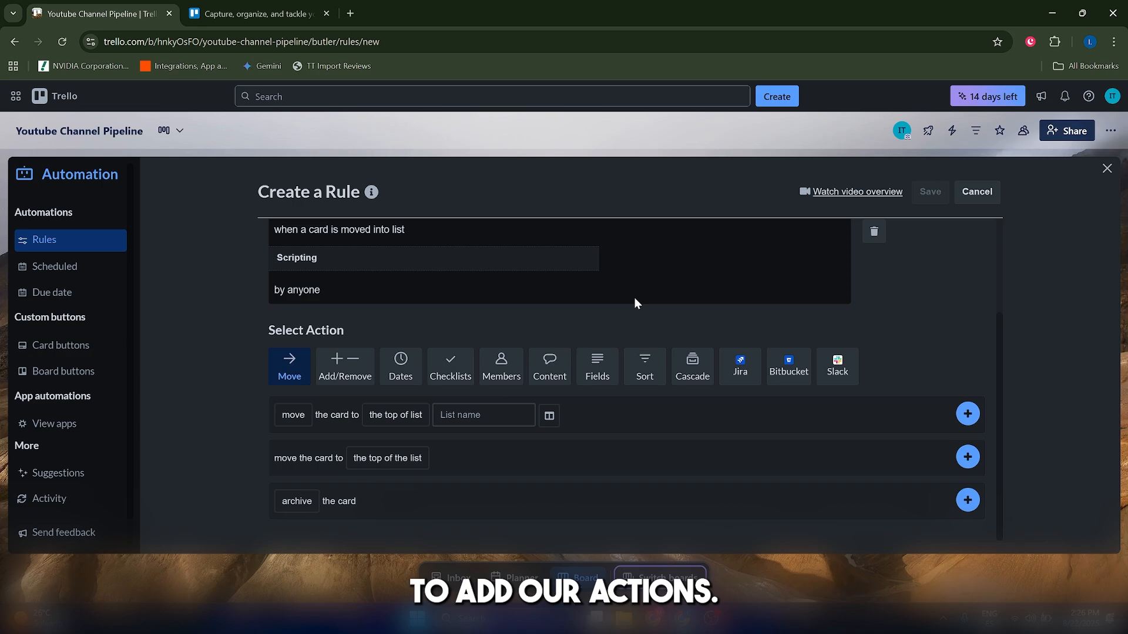
scroll(635, 300, "up", 2)
scroll(588, 308, "down", 2)
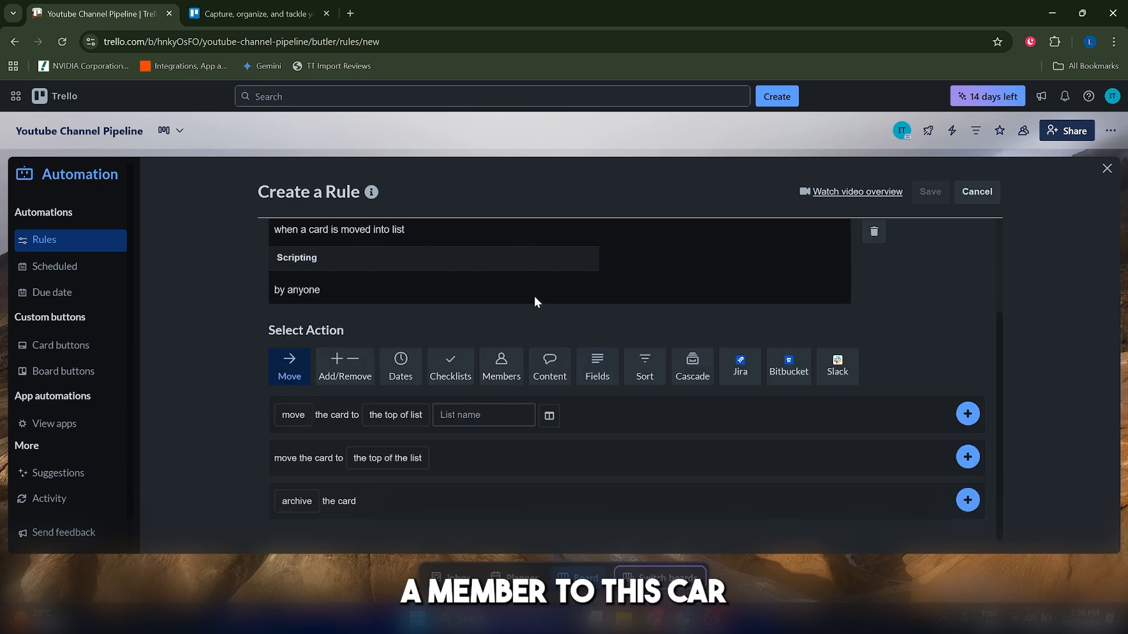
left_click(500, 377)
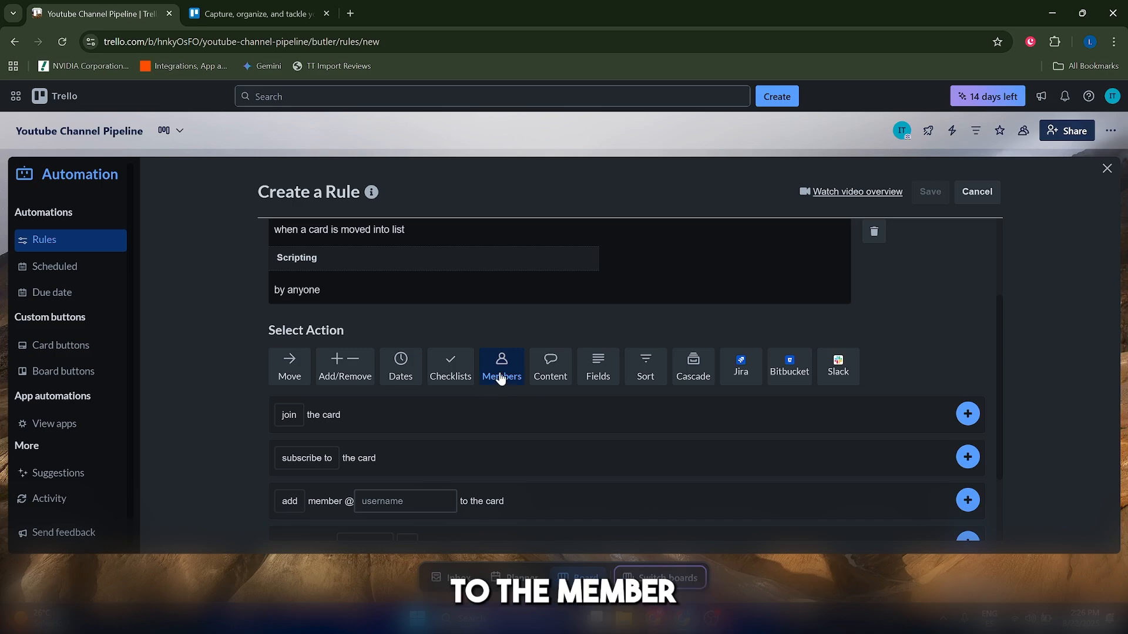
Configure the add member action with the workspace member's username so they are added to the card.
scroll(501, 359, "down", 1)
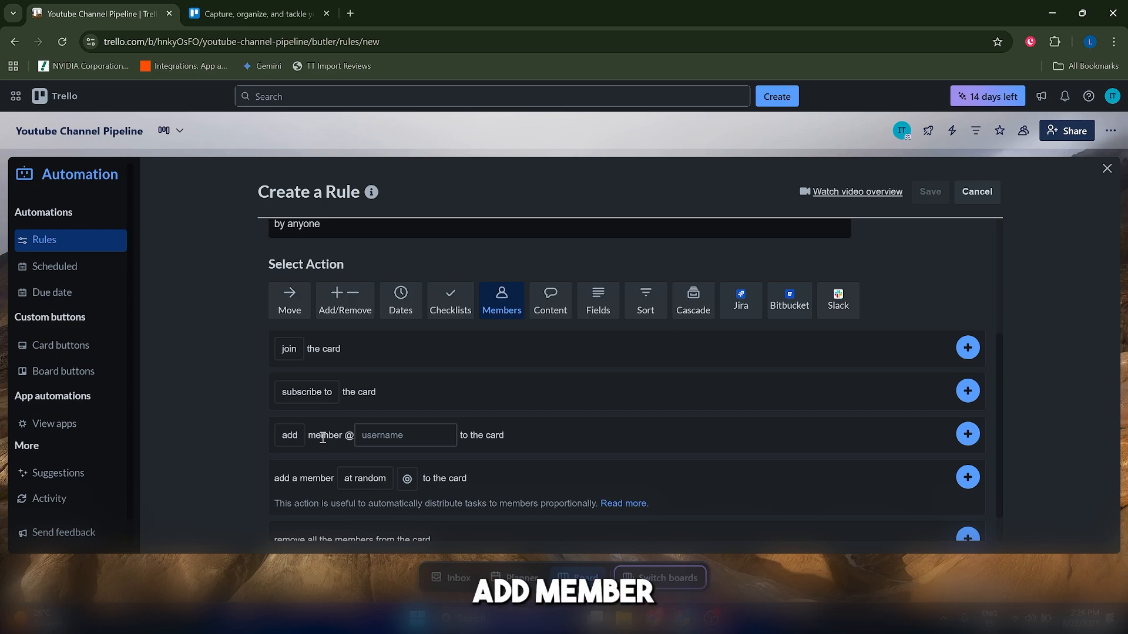
left_click(289, 436)
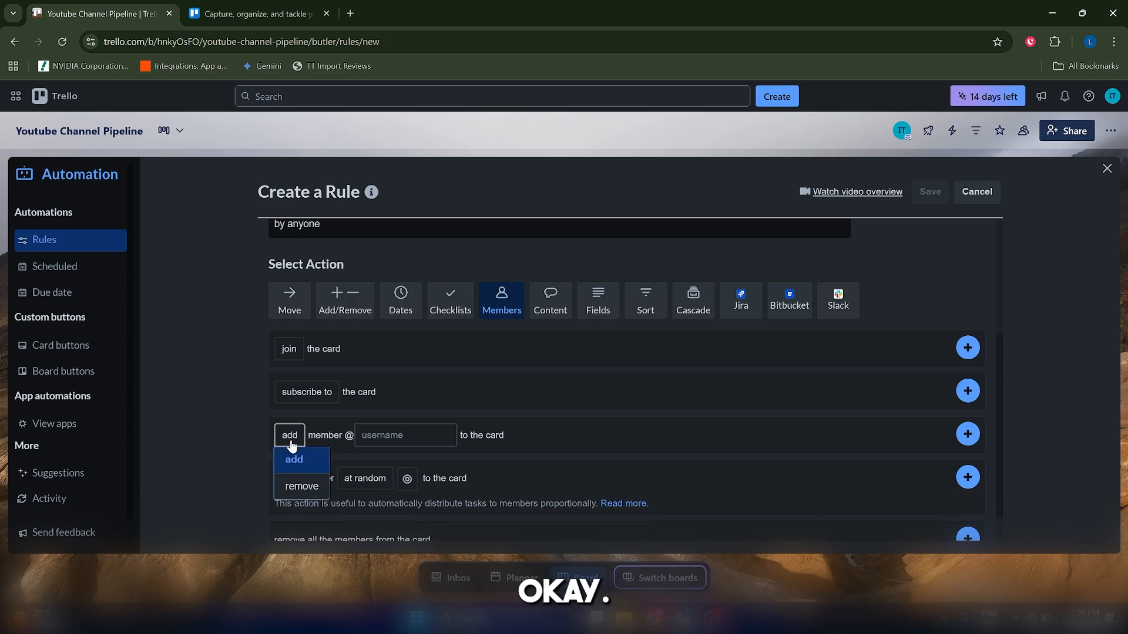
left_click(322, 458)
left_click(385, 442)
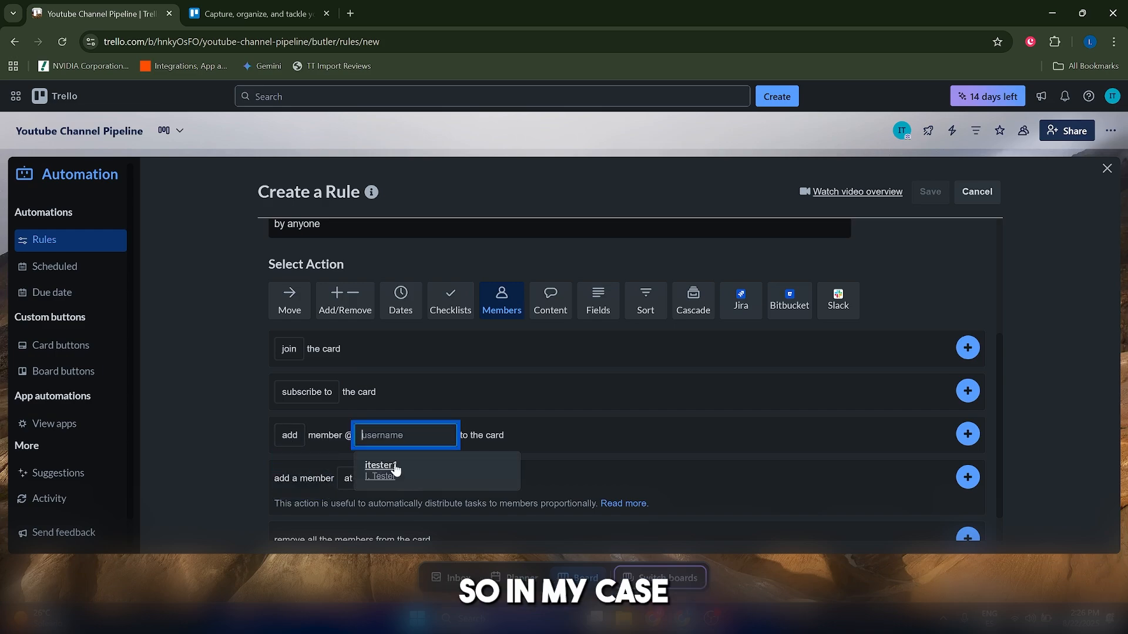
left_click(395, 467)
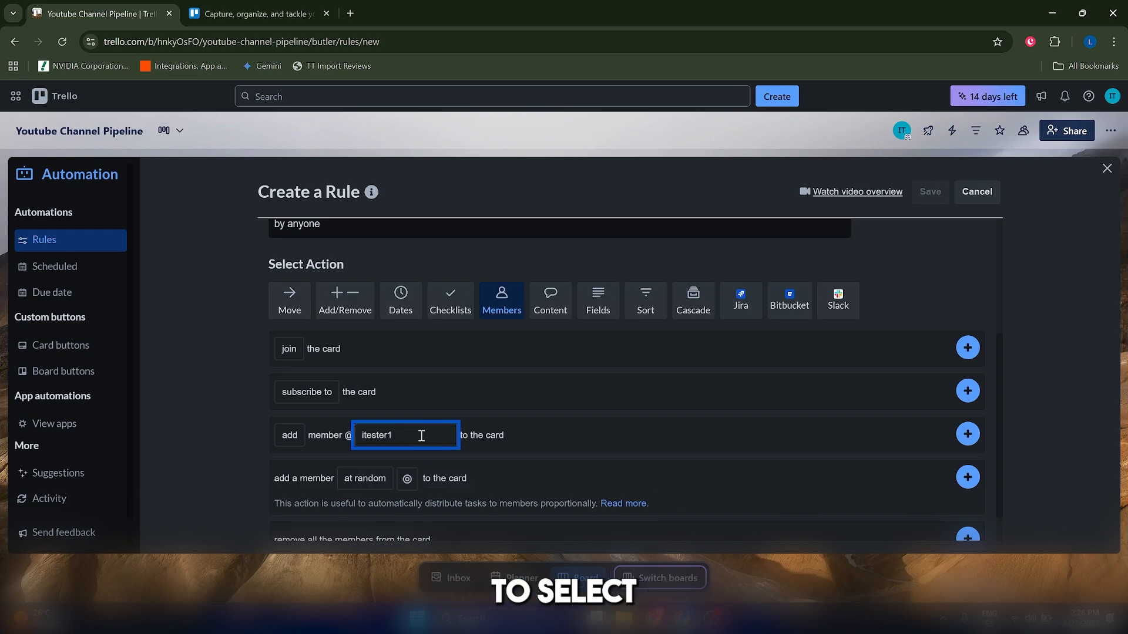
Add the add-member action for the selected workspace member to the rule.
left_click(421, 436)
left_click(409, 479)
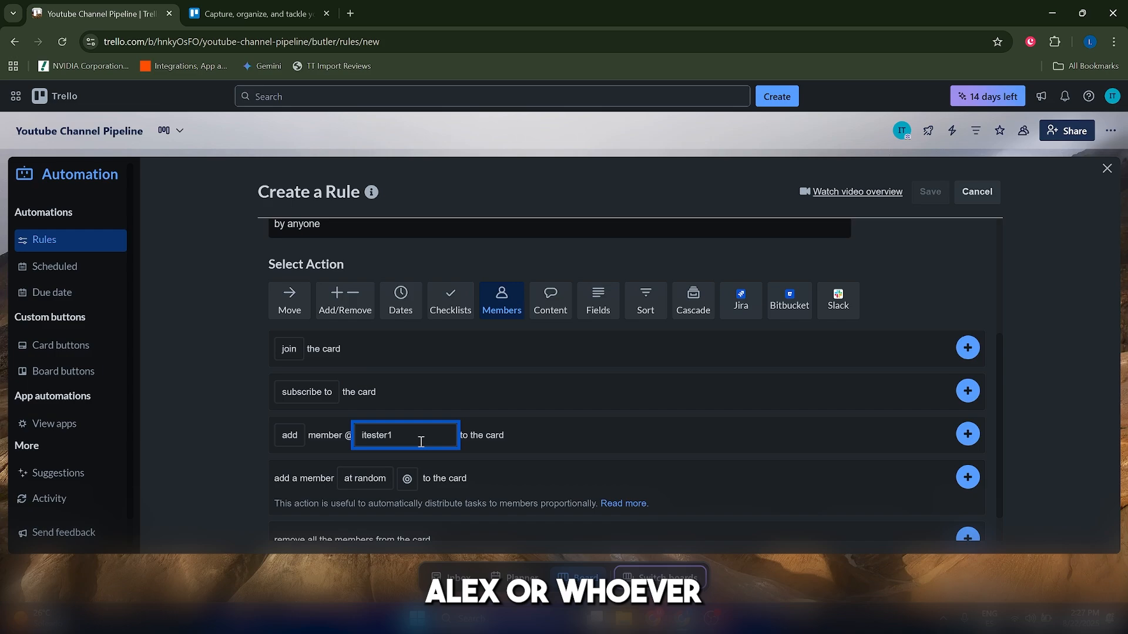
left_click(389, 438)
left_click(395, 461)
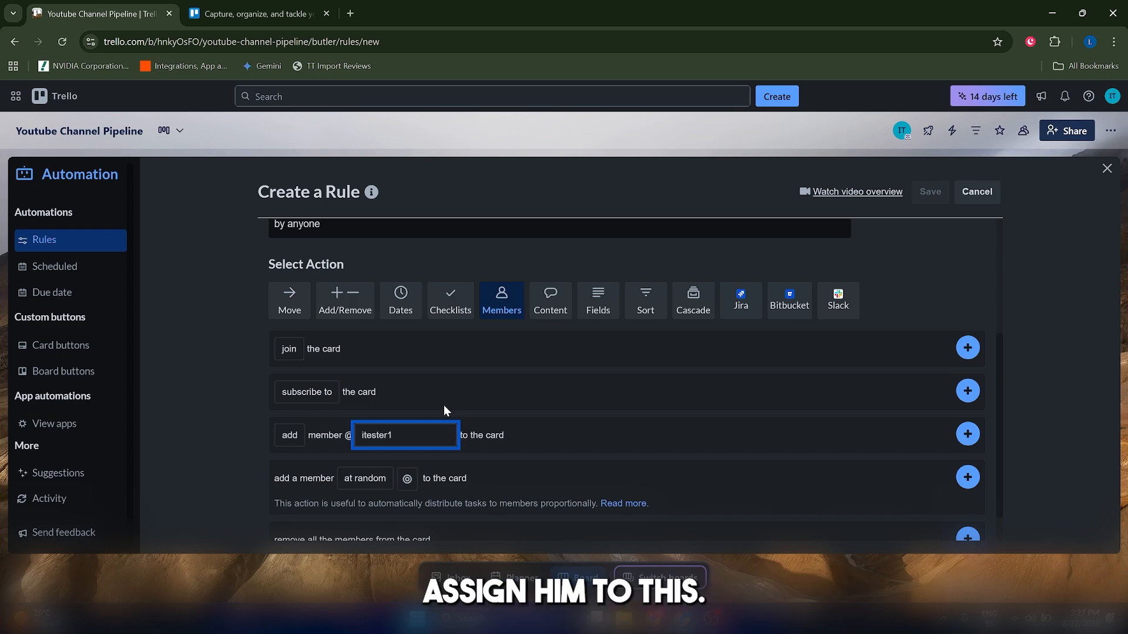
left_click(967, 434)
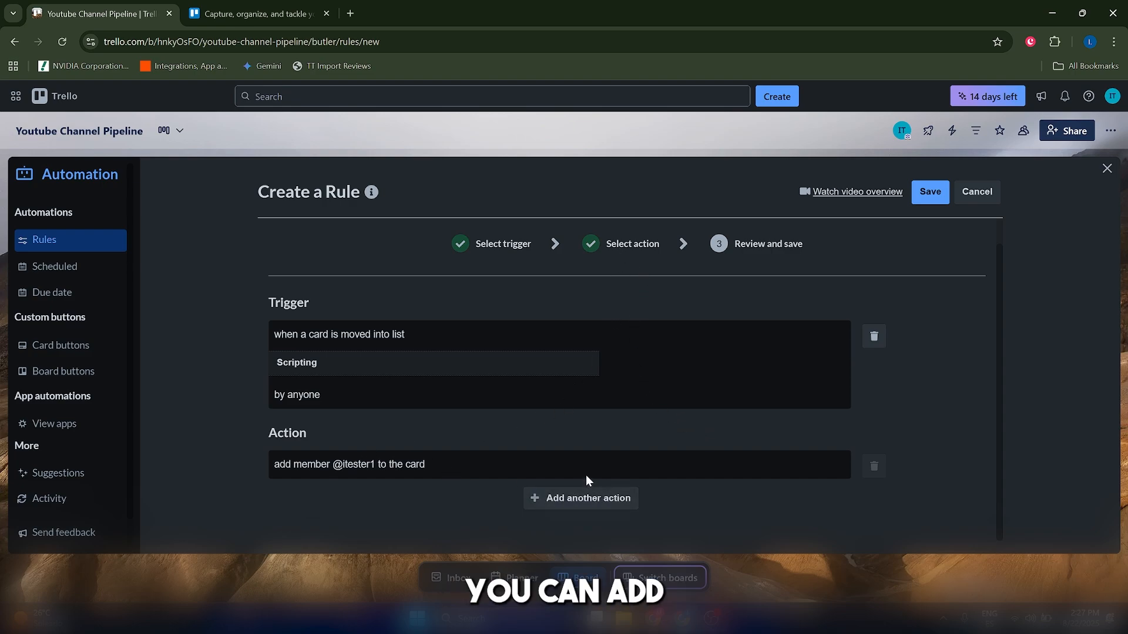
Add a second action that adds the red label to the card.
left_click(590, 516)
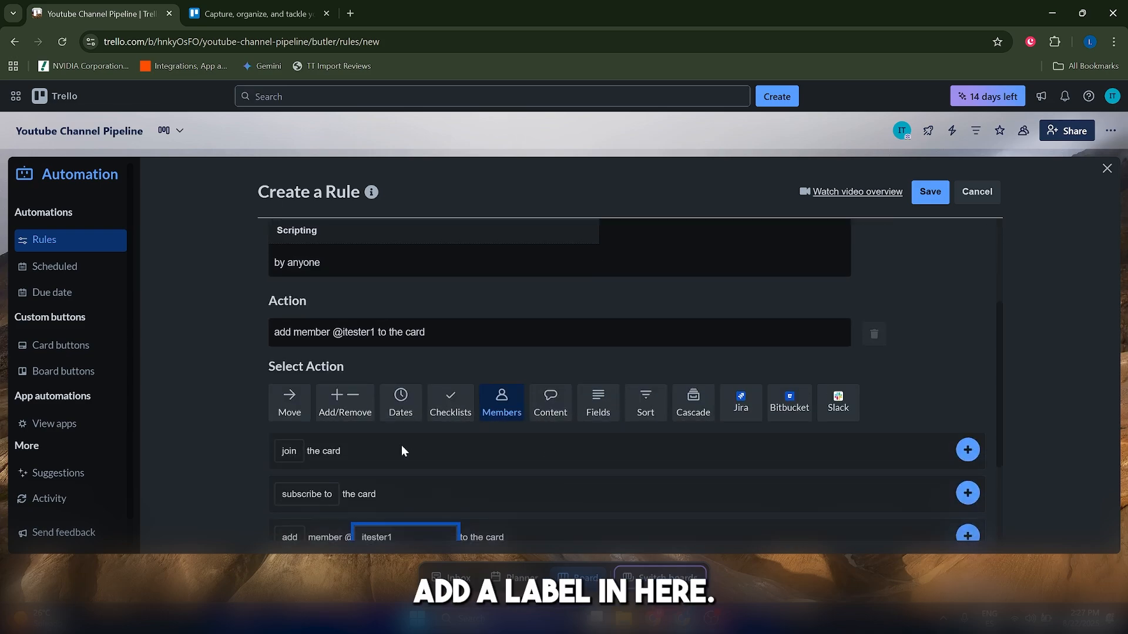
left_click(351, 413)
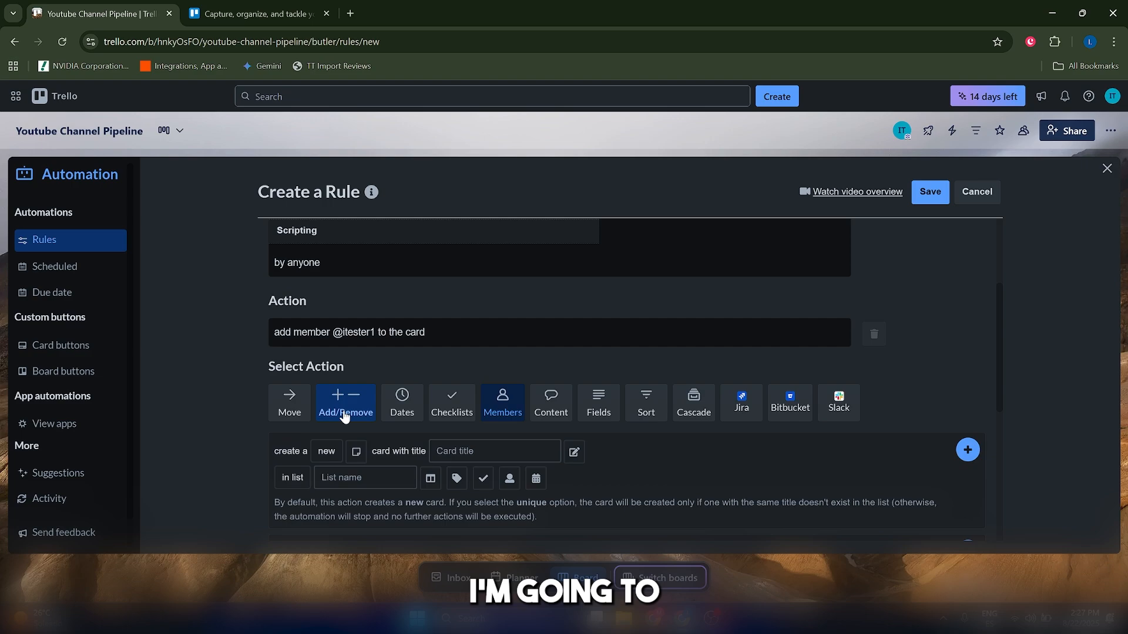
scroll(352, 415, "down", 1)
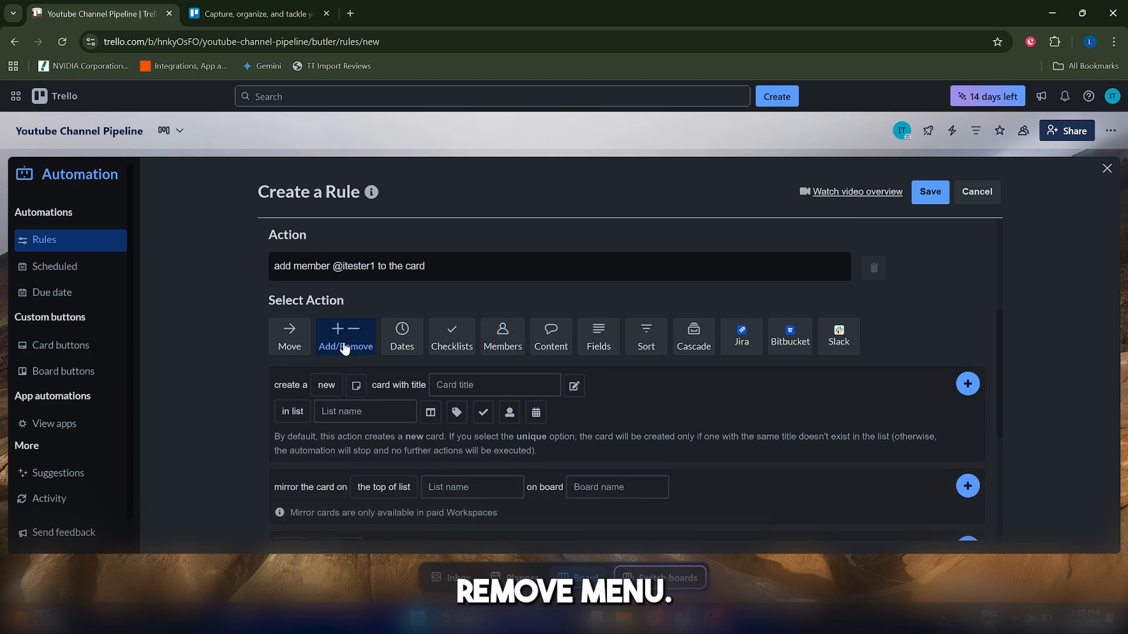
scroll(404, 411, "down", 3)
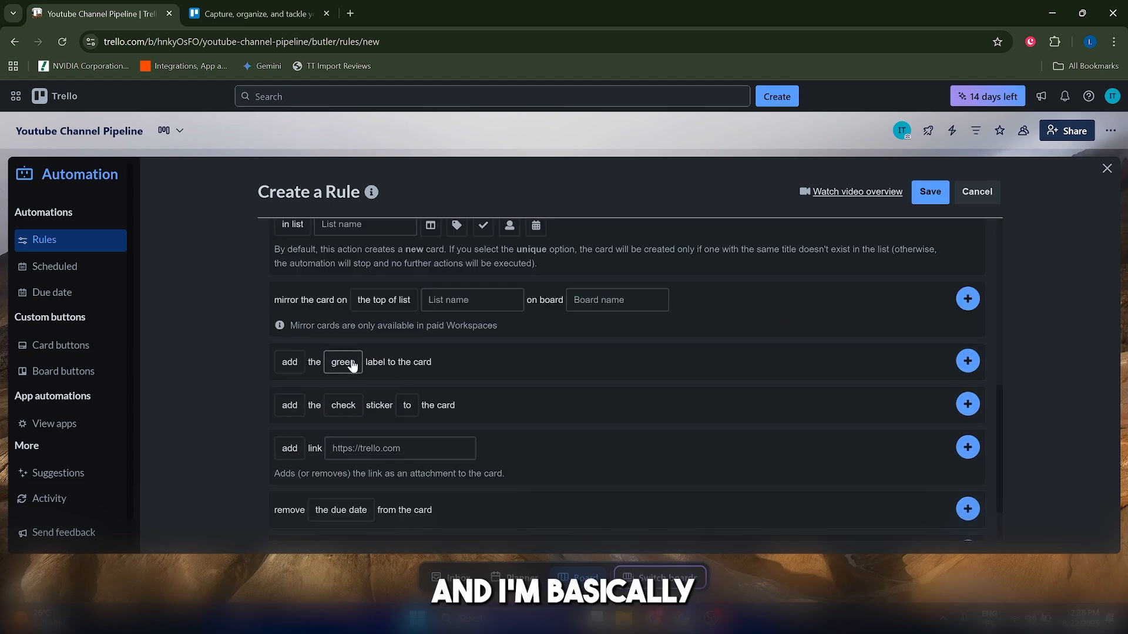
left_click(346, 363)
left_click(343, 468)
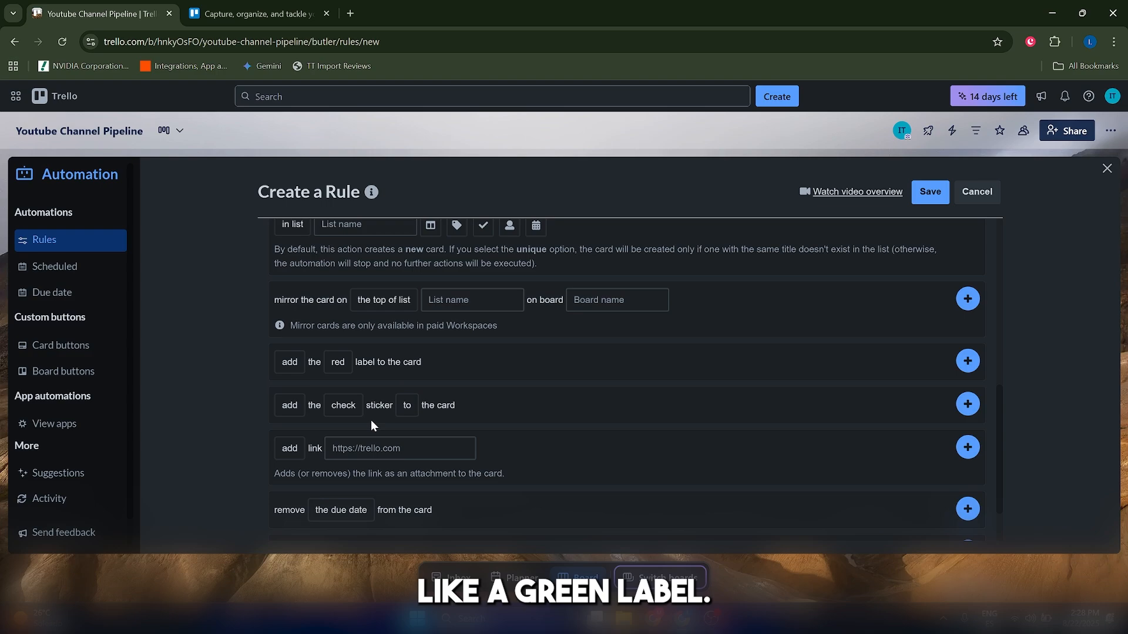
left_click(338, 362)
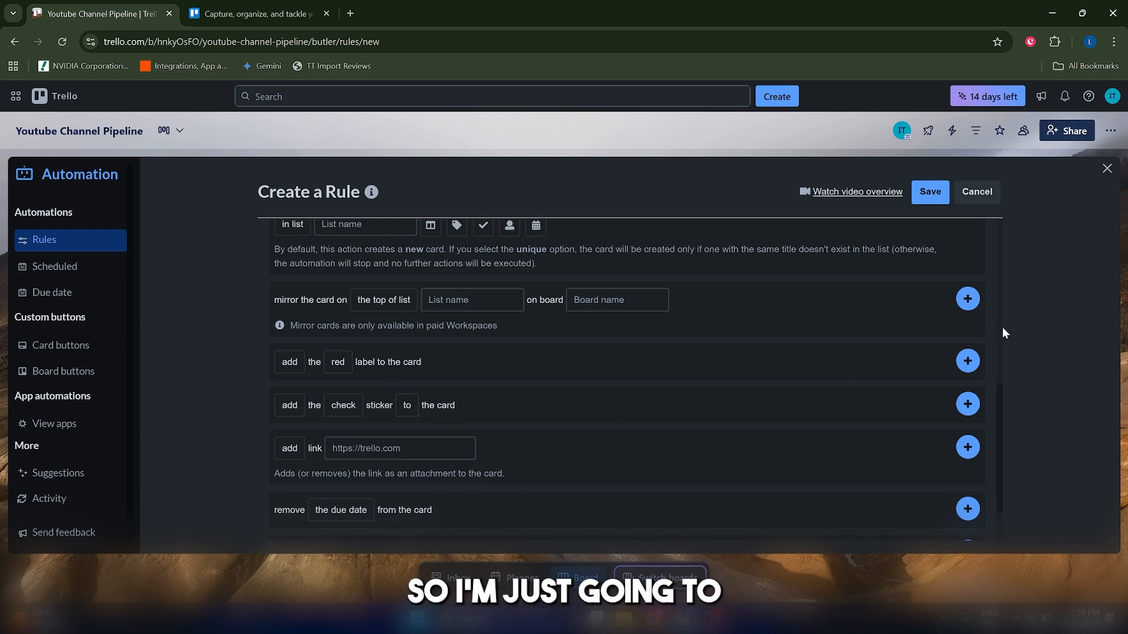
left_click(968, 361)
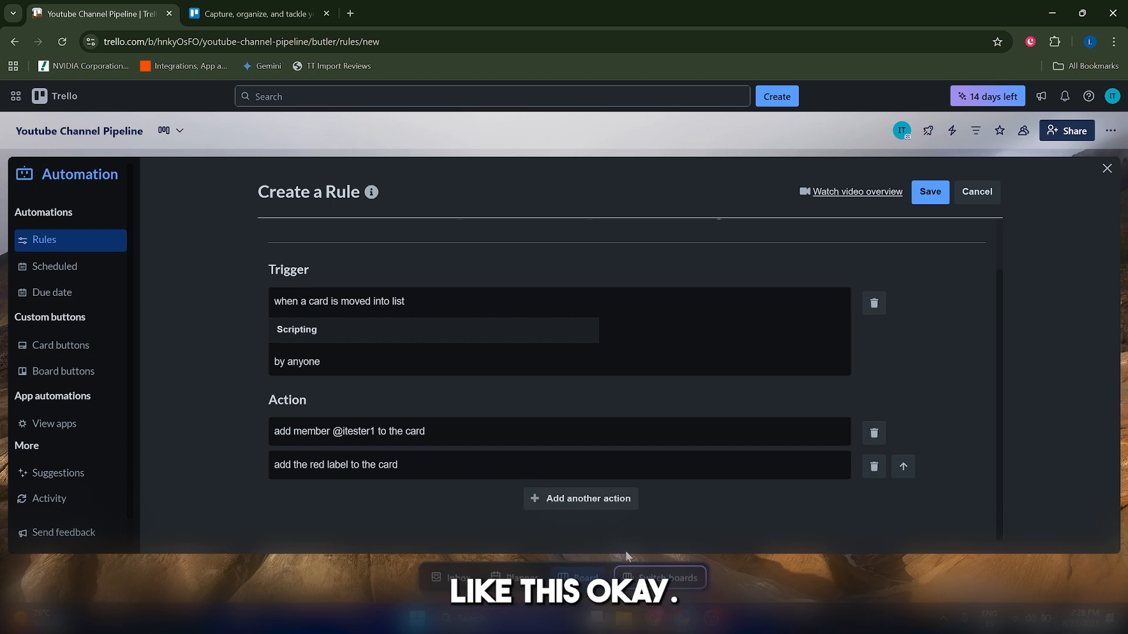
Save the rule and close the automation panel.
scroll(685, 502, "up", 1)
scroll(685, 502, "down", 1)
scroll(808, 288, "up", 1)
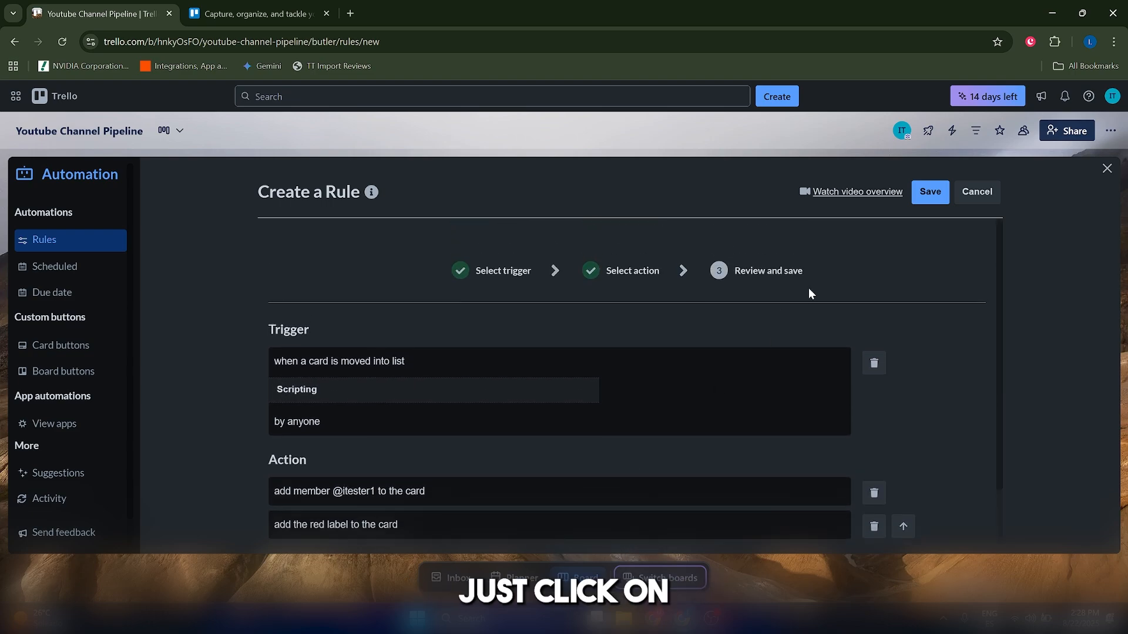
left_click(927, 199)
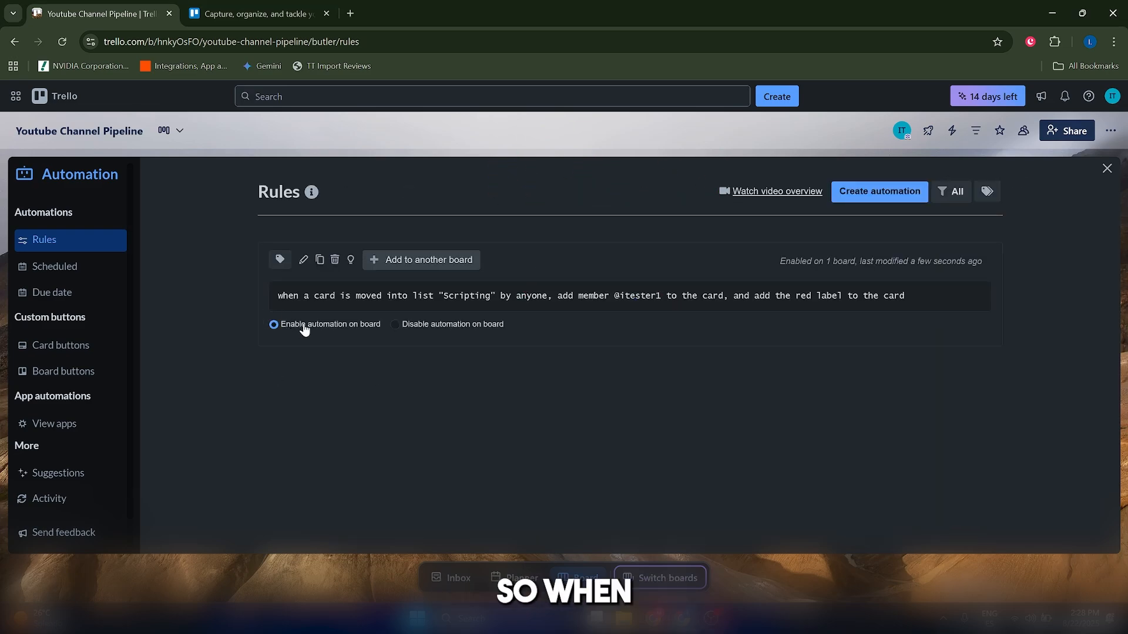
left_click(1107, 169)
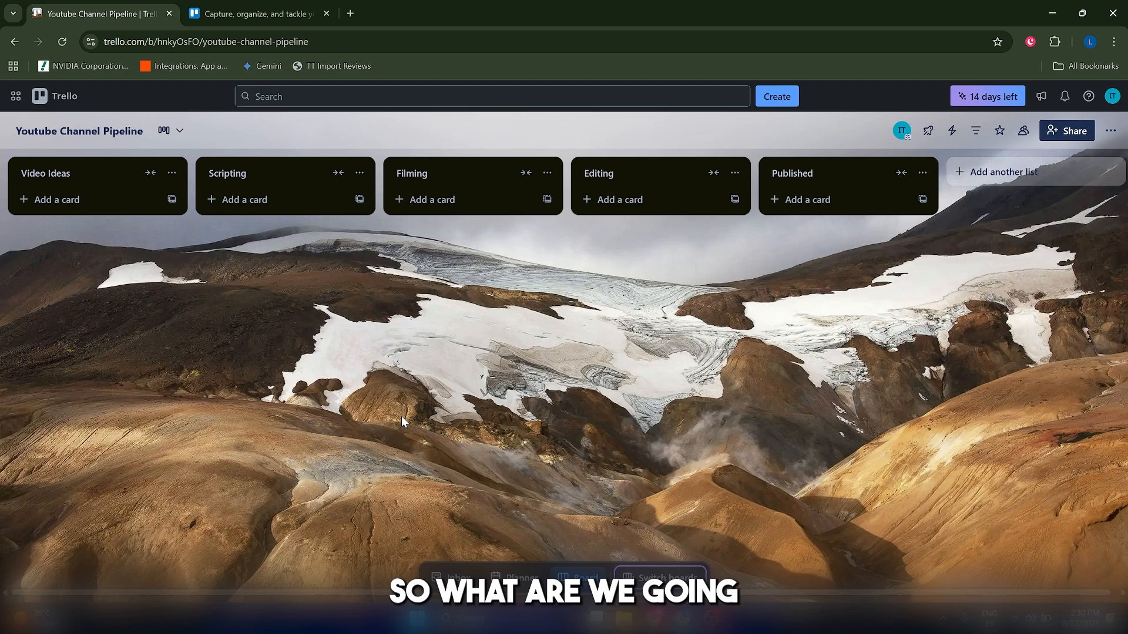
Open the Scheduled automations section and start creating a new scheduled automation.
left_click(995, 177)
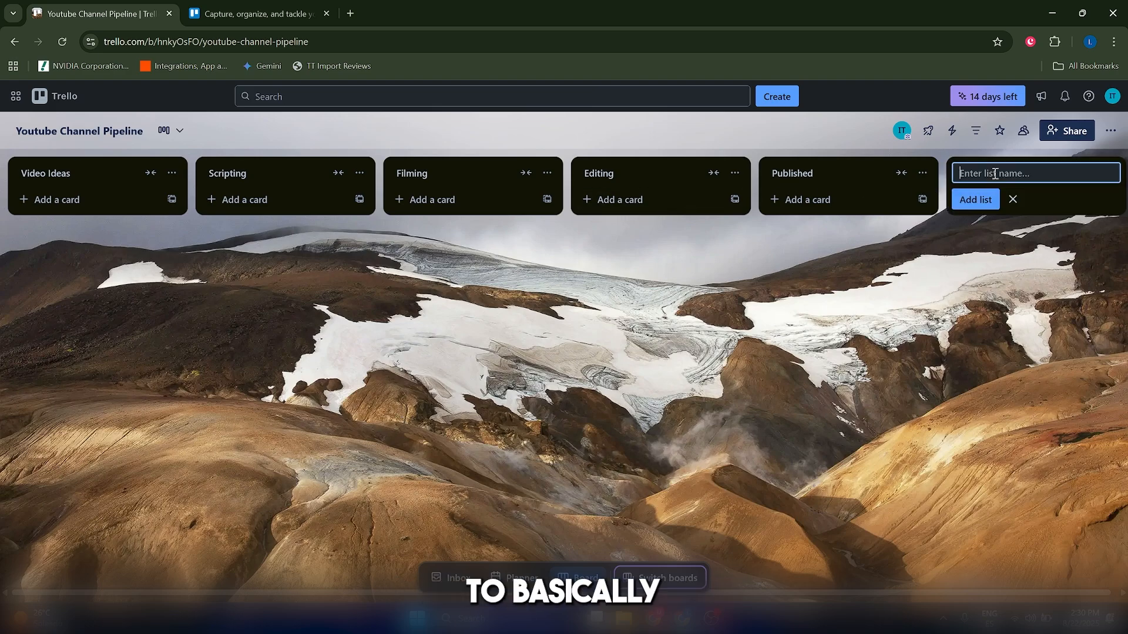
left_click(953, 130)
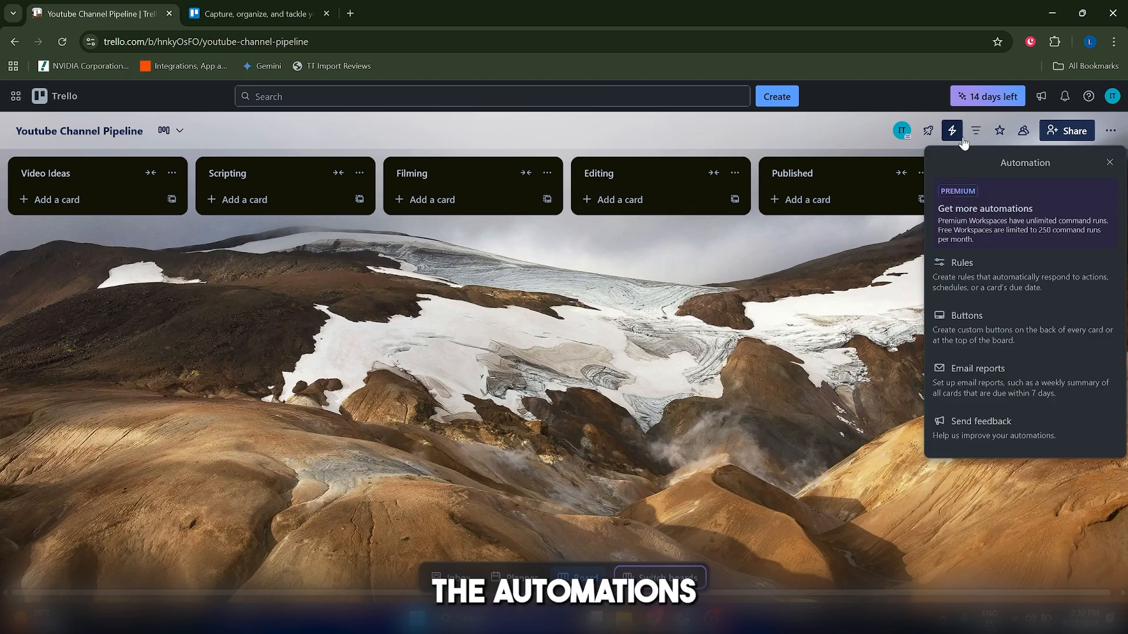
left_click(1013, 330)
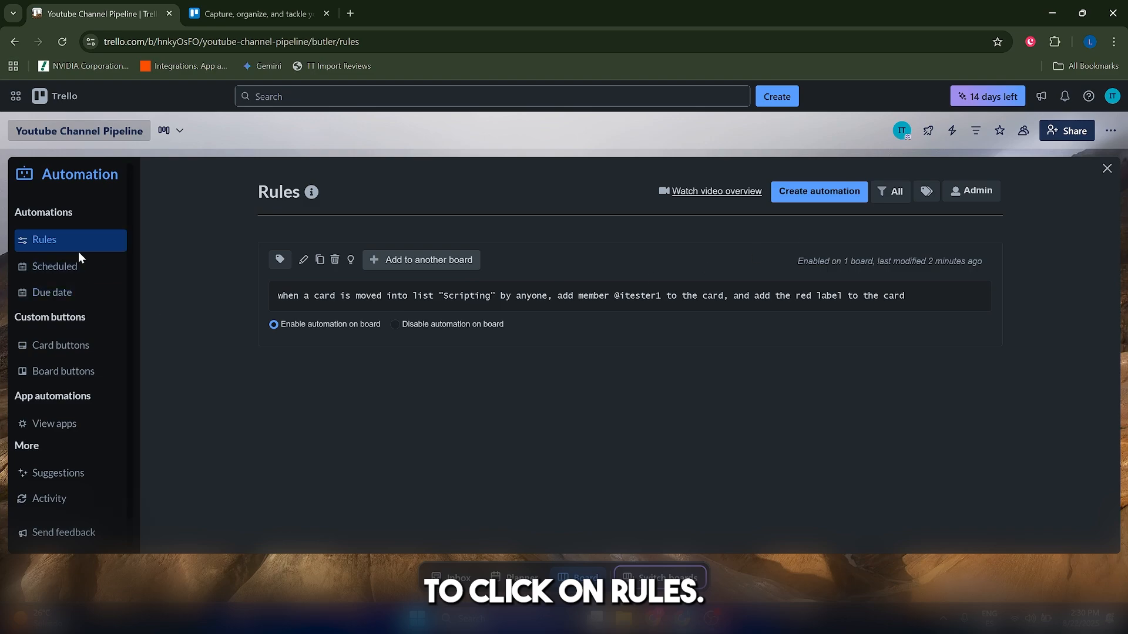
left_click(66, 268)
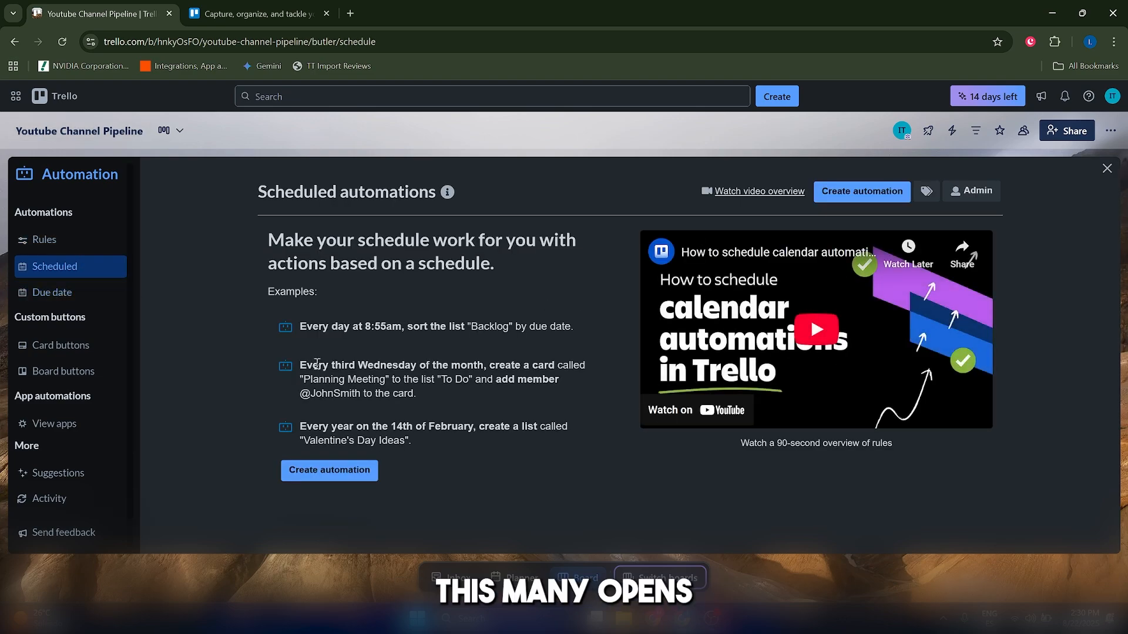
triple_click(369, 194)
left_click(316, 191)
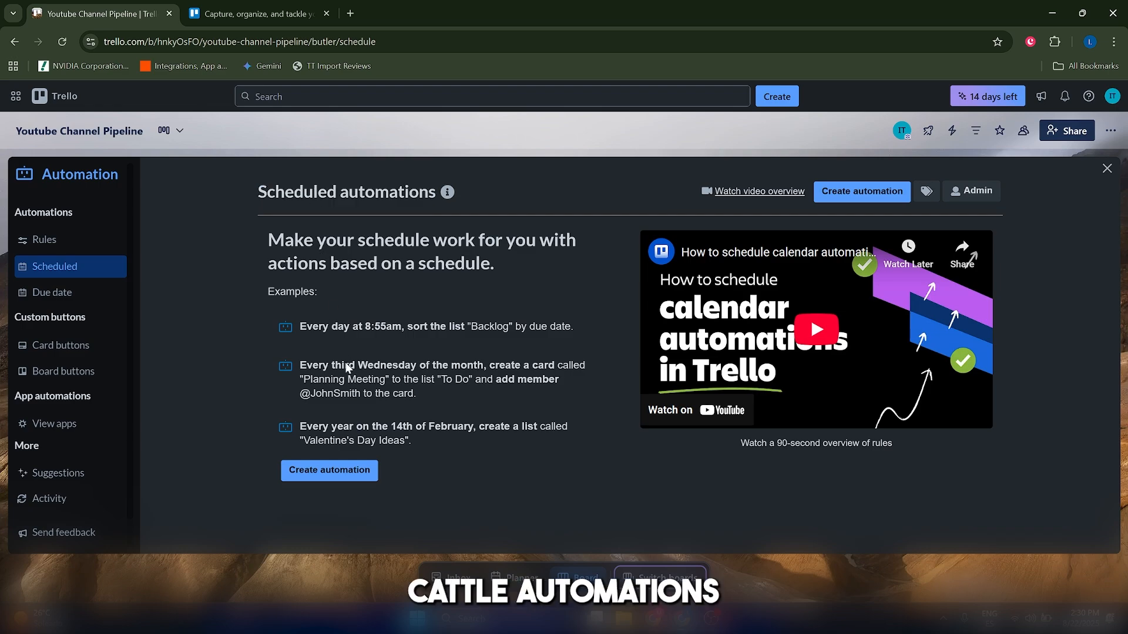
left_click(346, 473)
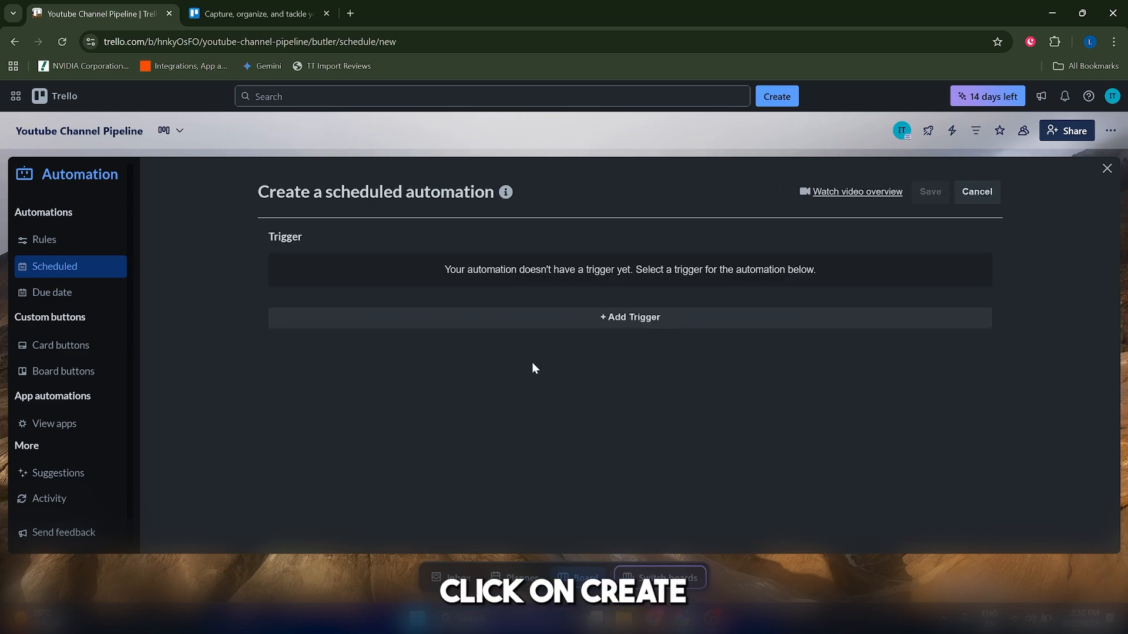
Start adding a schedule trigger and choose every Monday as the weekly day.
left_click(592, 326)
scroll(586, 376, "down", 1)
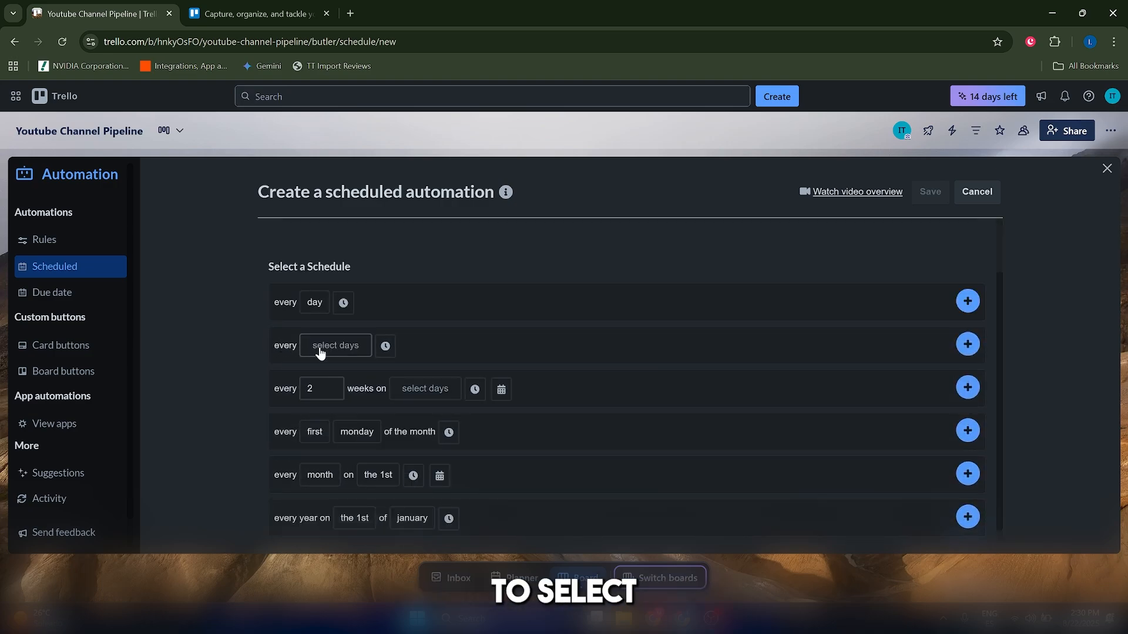
left_click(316, 304)
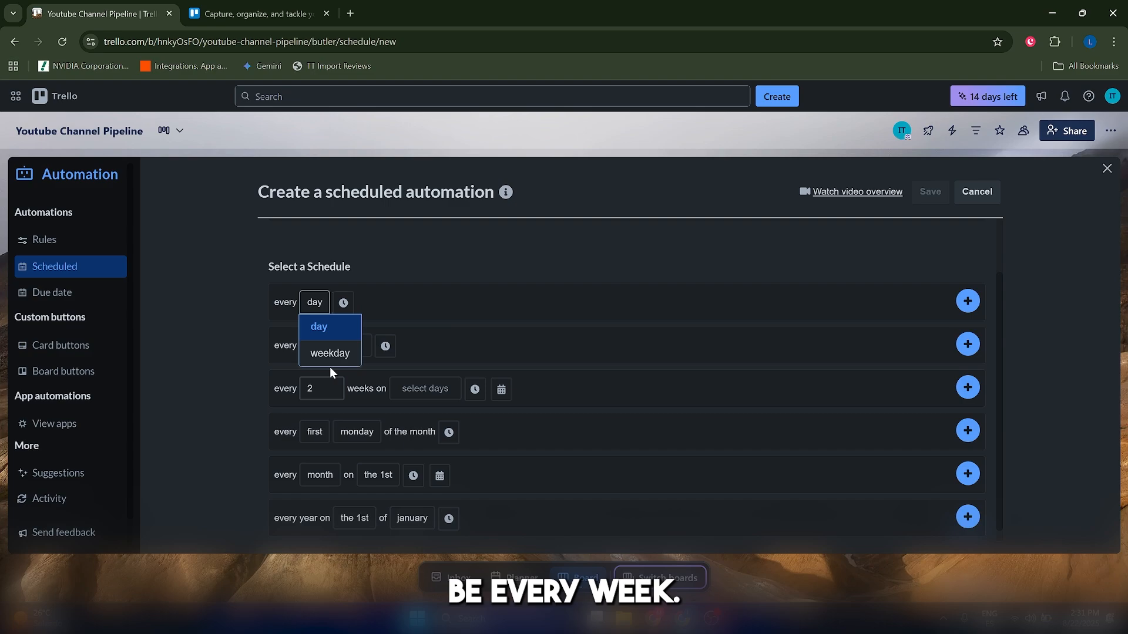
left_click(563, 273)
left_click(342, 344)
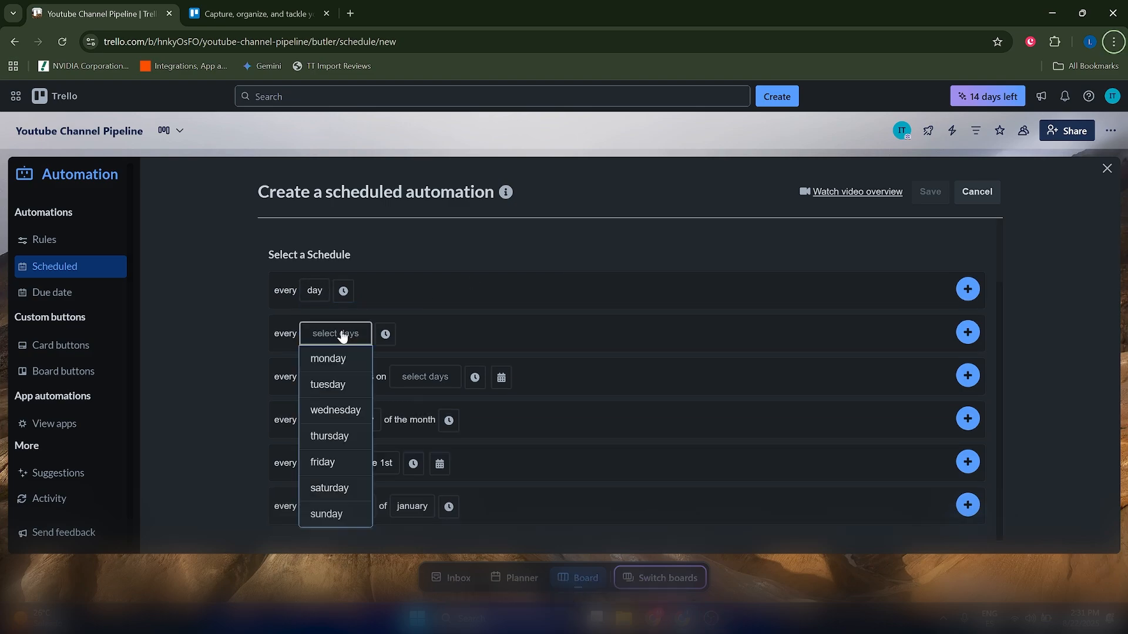
left_click(487, 344)
left_click(324, 339)
left_click(284, 313)
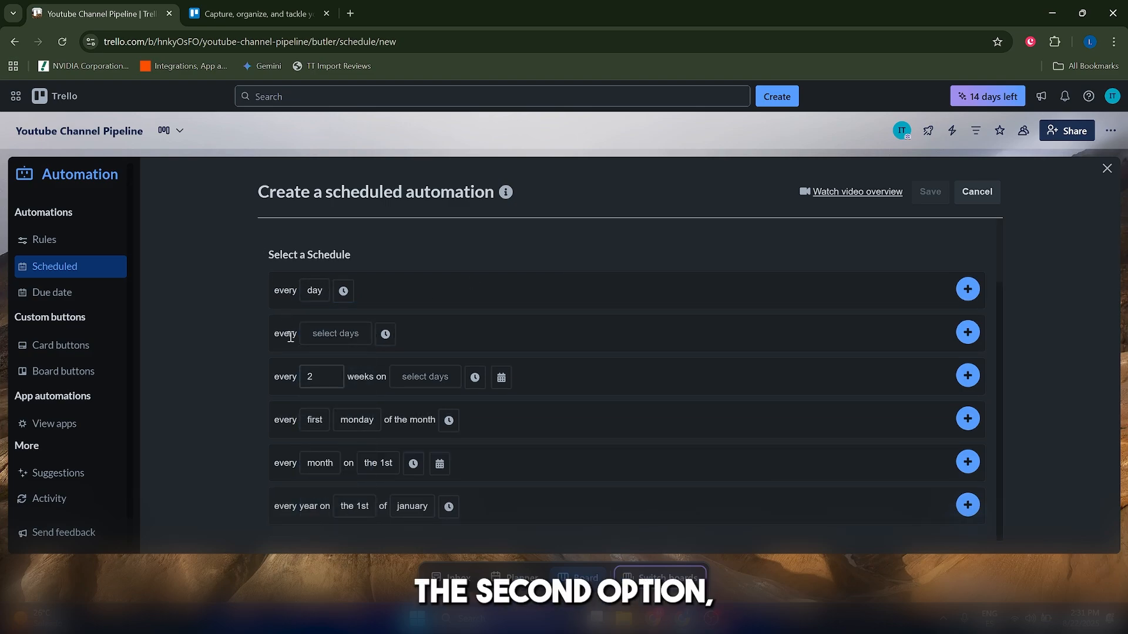
left_click(332, 333)
left_click(331, 358)
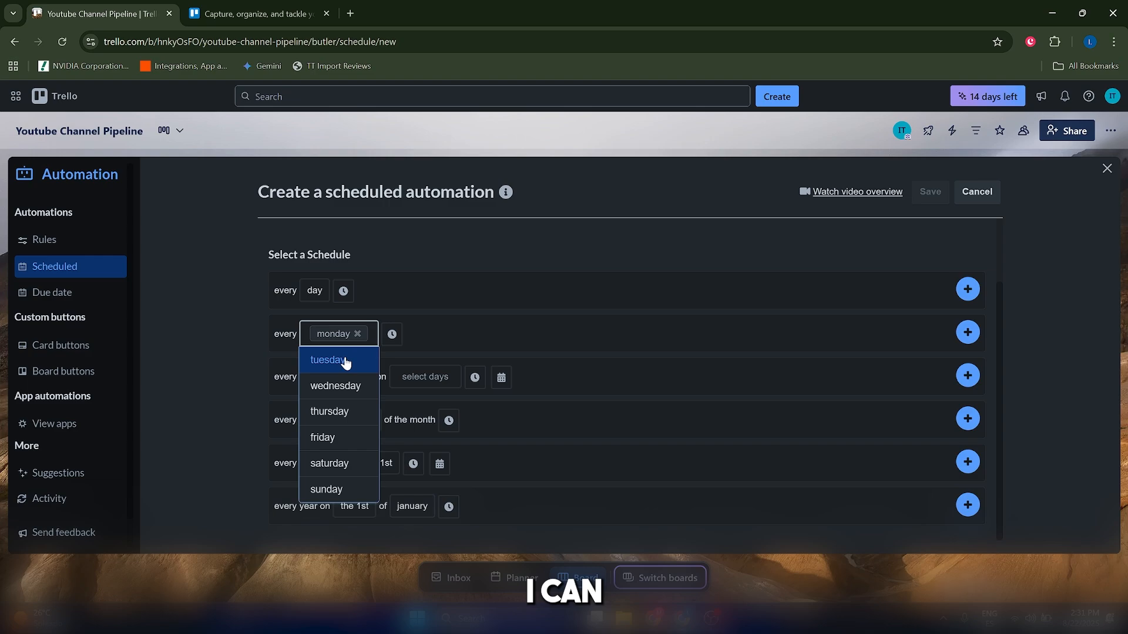
left_click(410, 336)
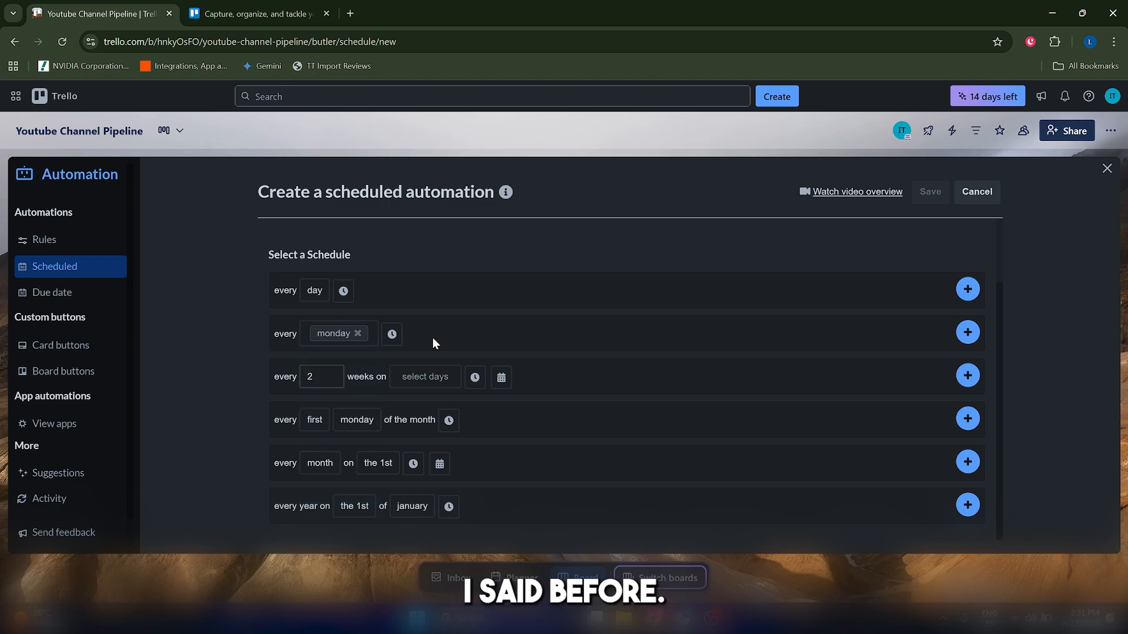
Set the Monday trigger time to 9:30 am and add the trigger.
left_click(392, 334)
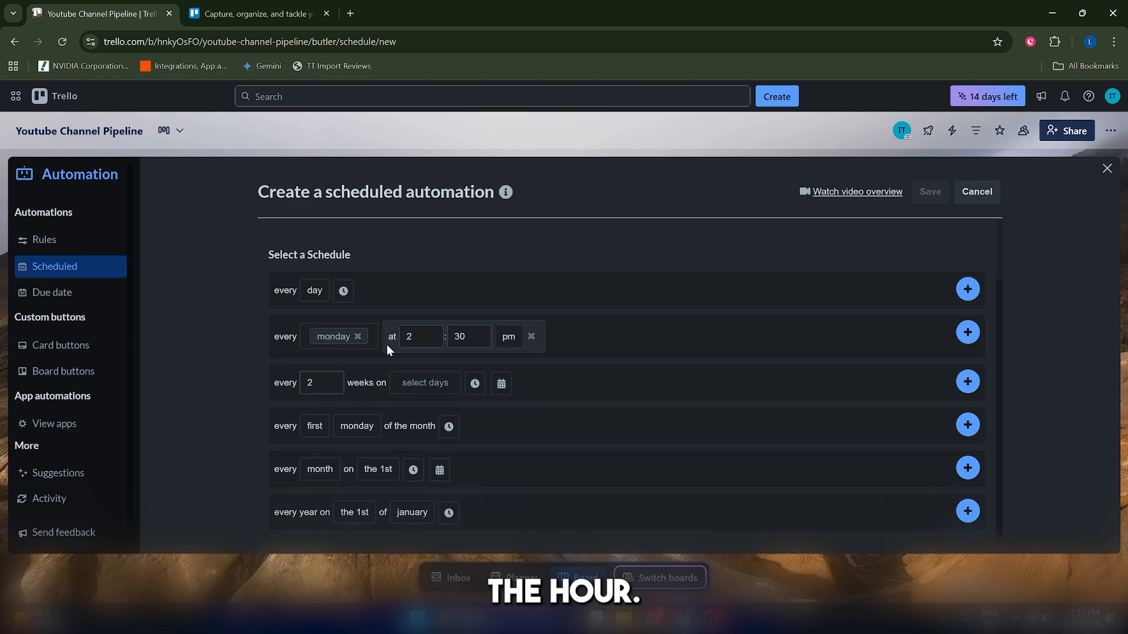
double_click(426, 338)
type("9")
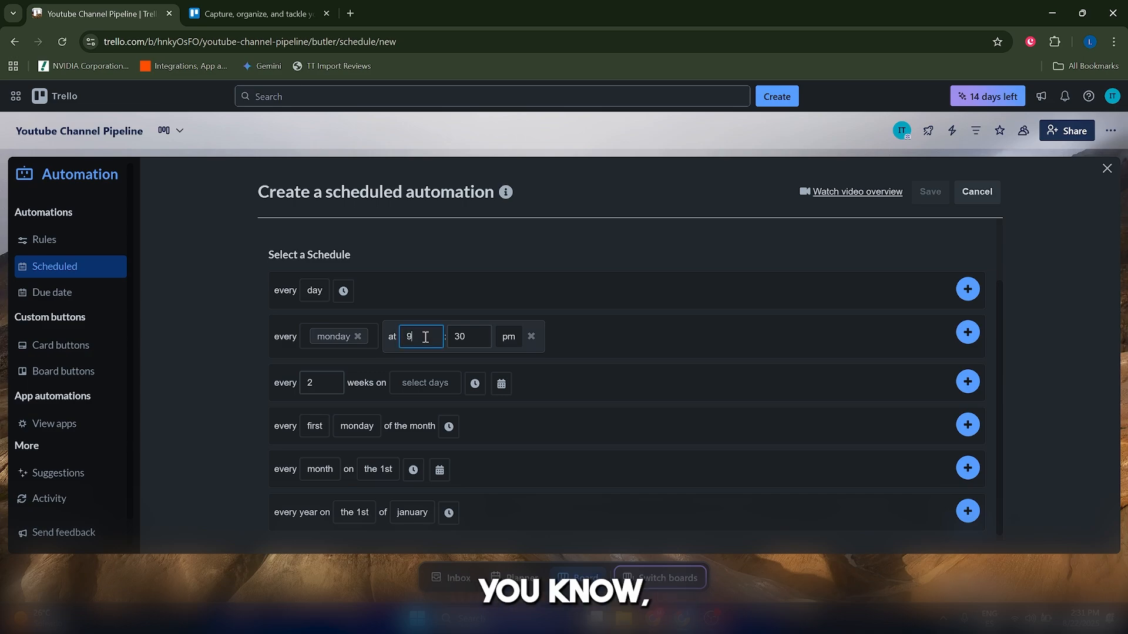
left_click(488, 336)
left_click(508, 336)
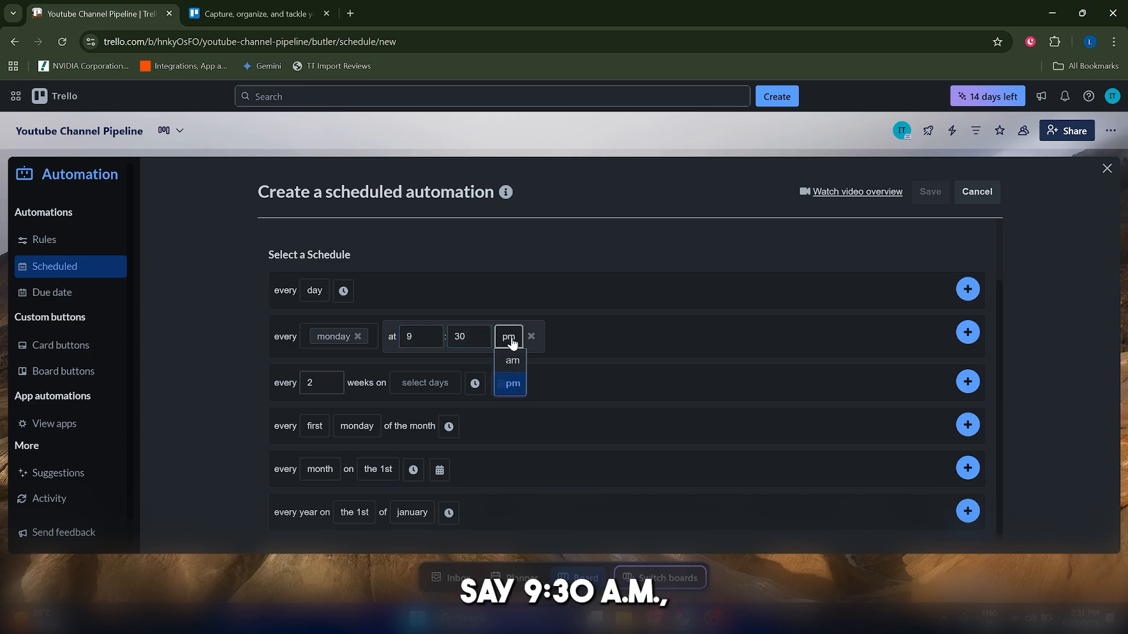
left_click(523, 362)
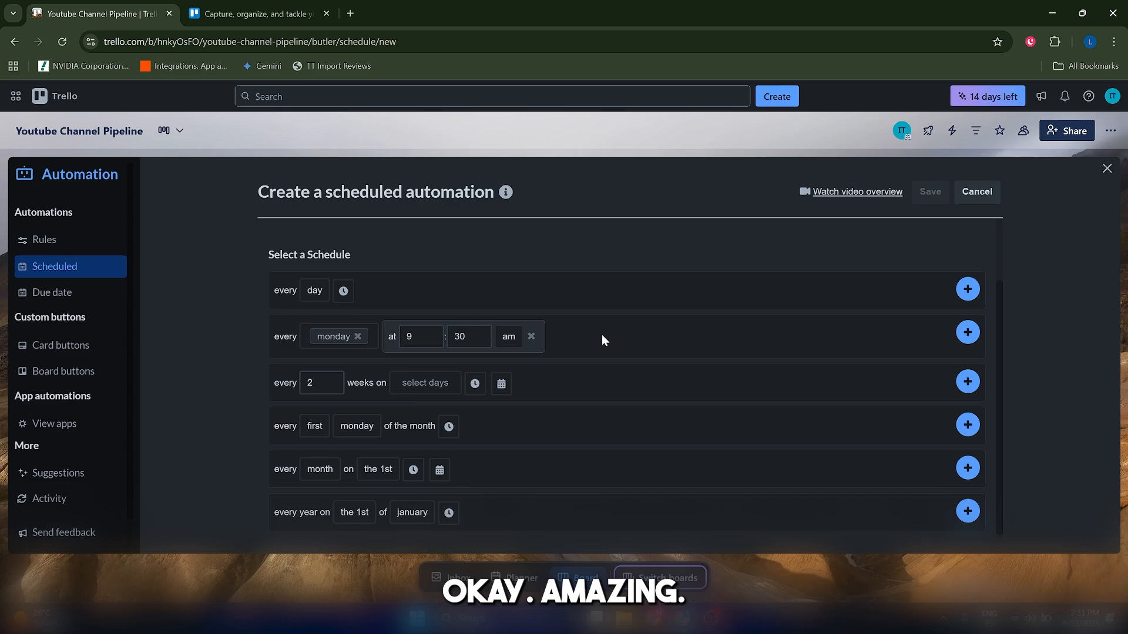
left_click(968, 333)
Set the scheduled Add Card action to create a new card titled "Brainstorm New Video Ideas For the Week".
scroll(415, 320, "up", 2)
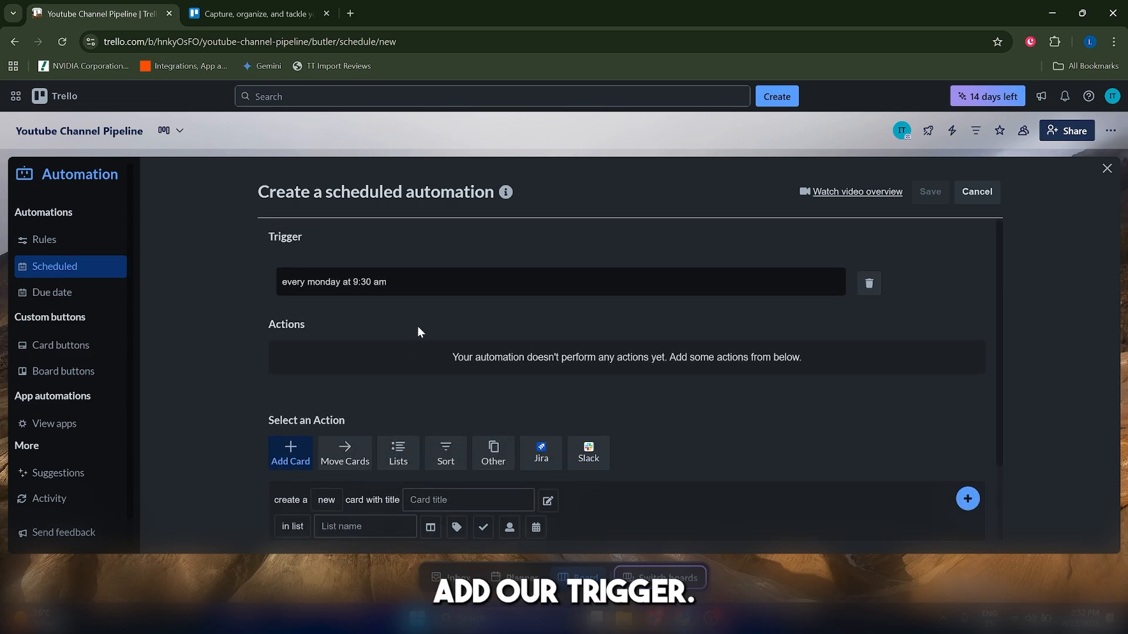
scroll(514, 351, "down", 2)
scroll(528, 364, "up", 2)
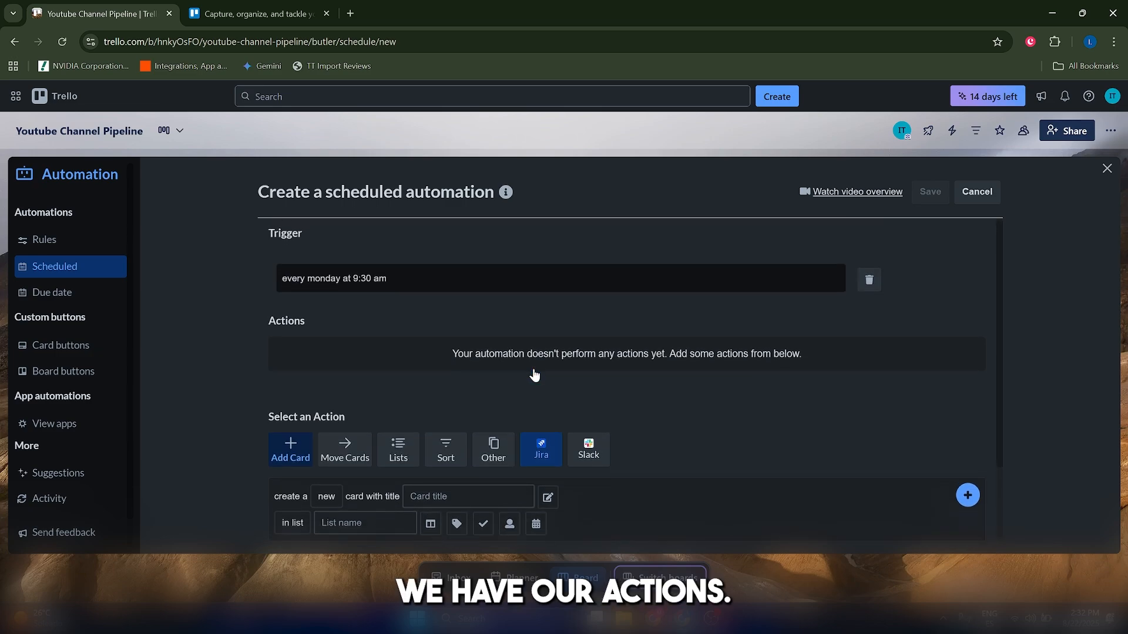
scroll(531, 369, "down", 2)
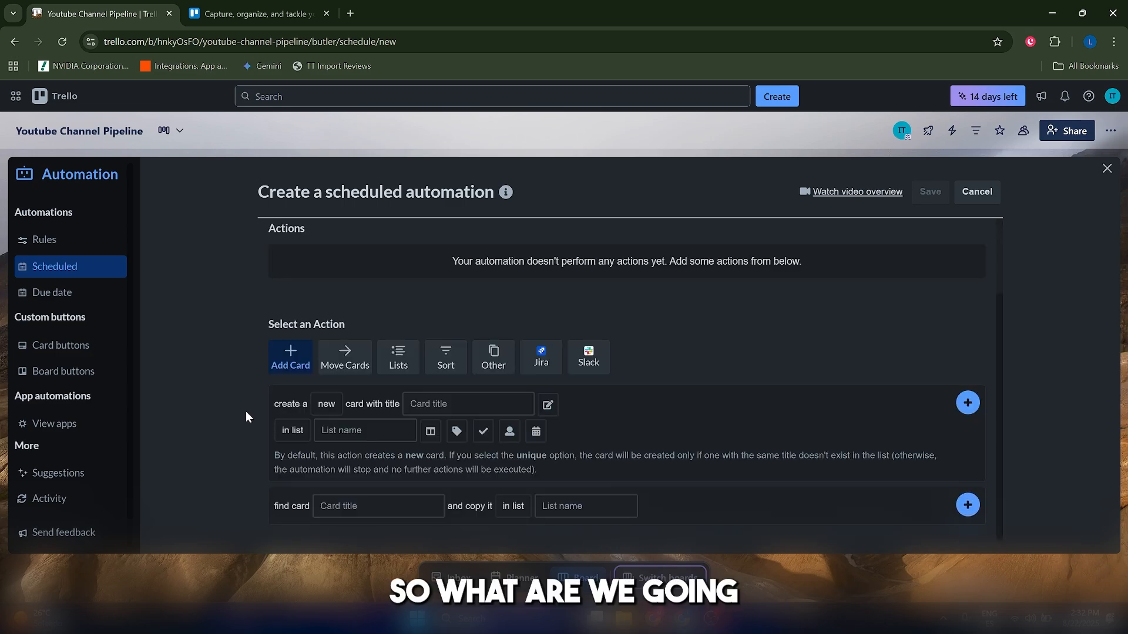
left_click(326, 404)
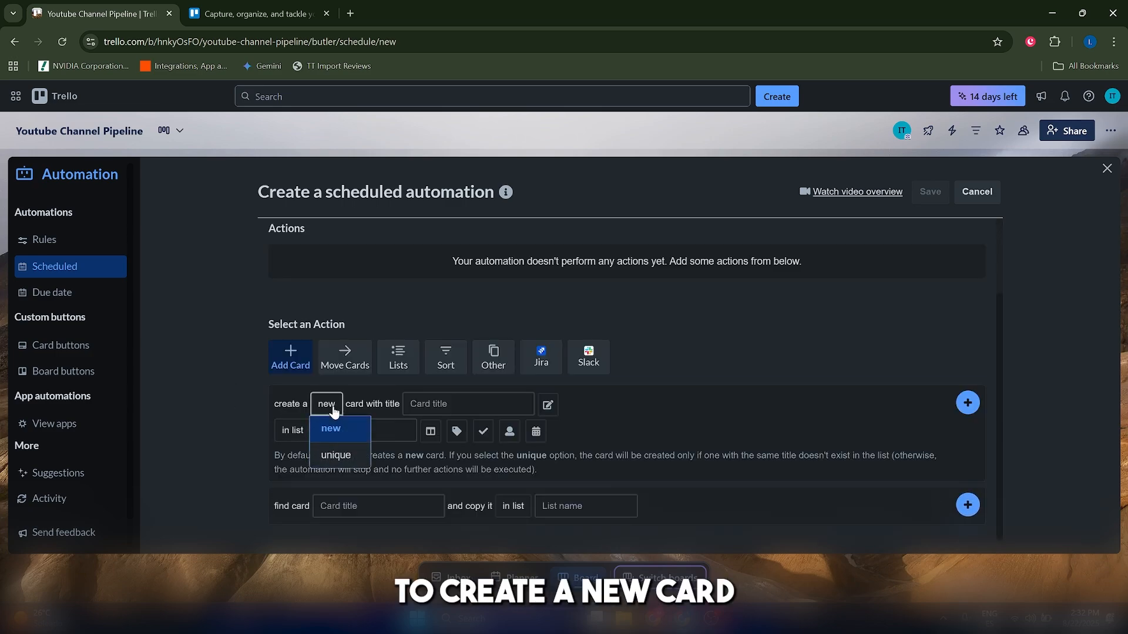
left_click(327, 429)
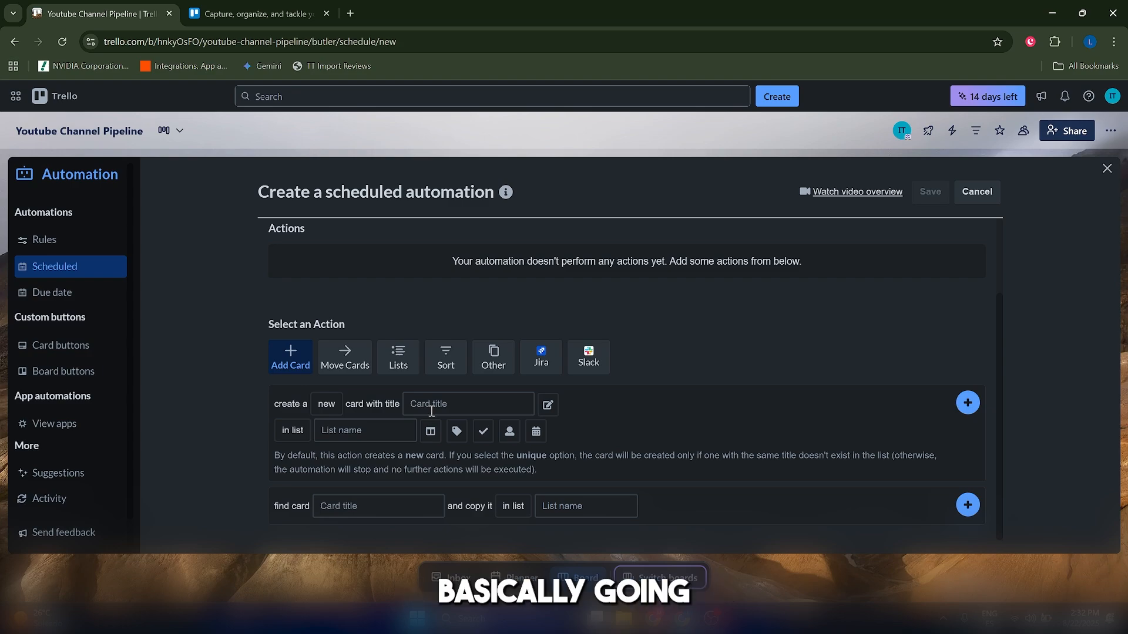
left_click(432, 412)
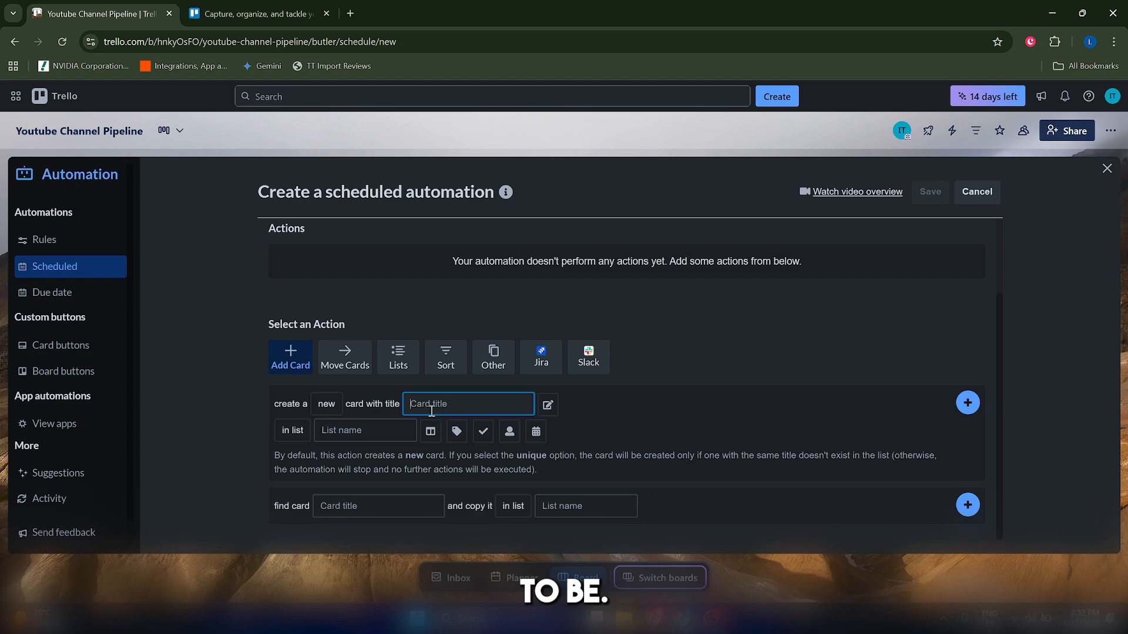
type("Brainstorm New")
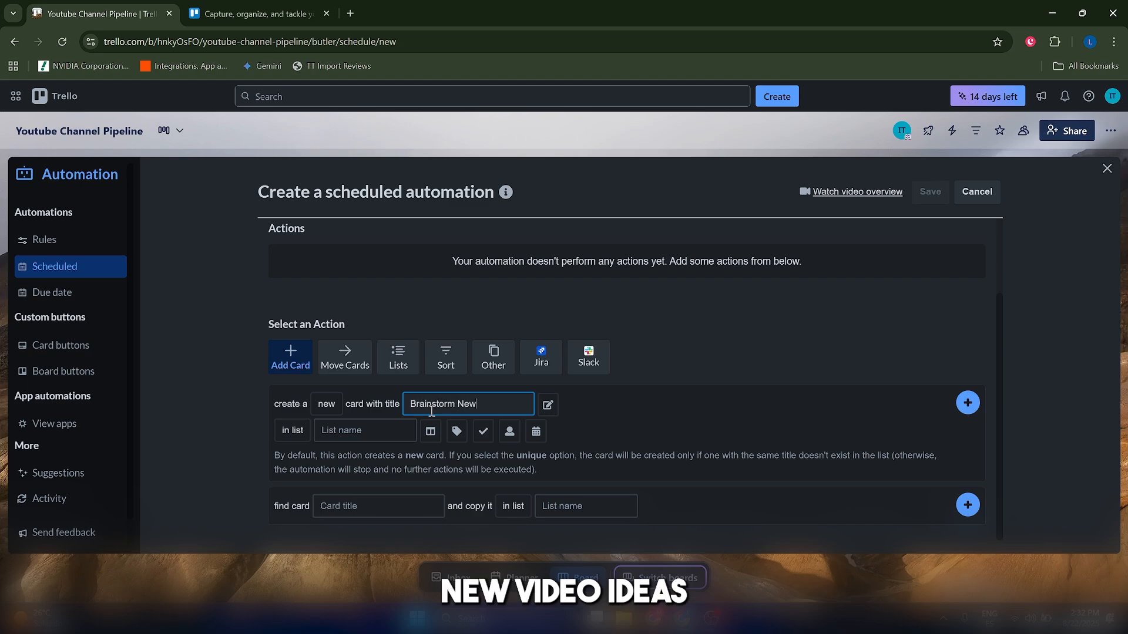
type(" Video Ideas")
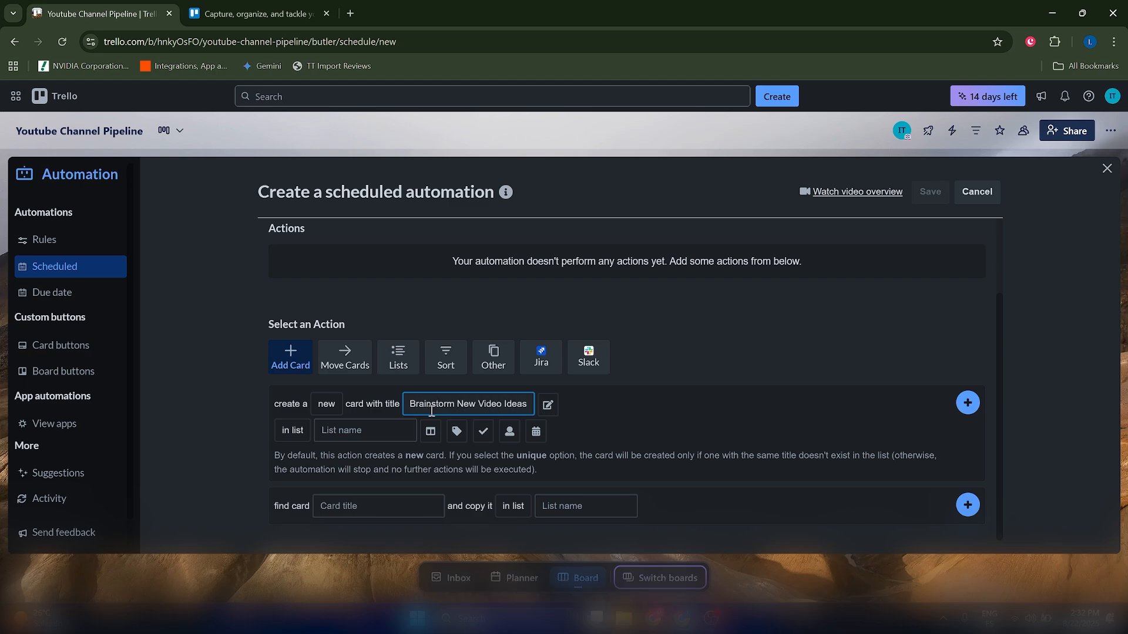
type(" For the")
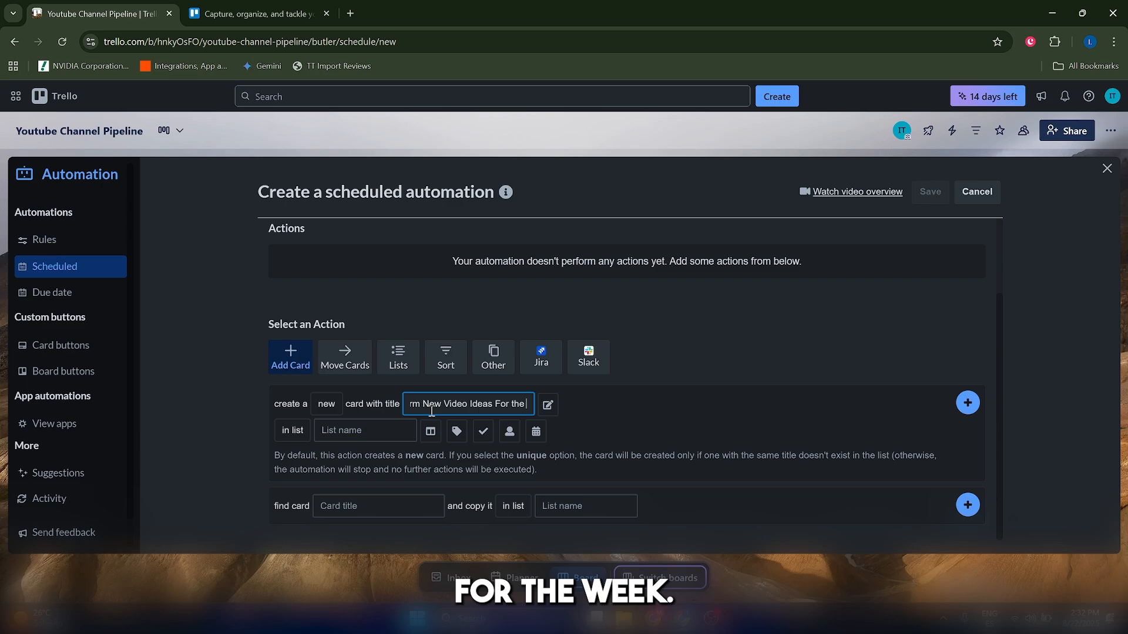
type(" Wek")
Place the card in the Video Ideas list with description "Review last video performance, check current trends and finalize 3 new ideas.".
left_click(352, 430)
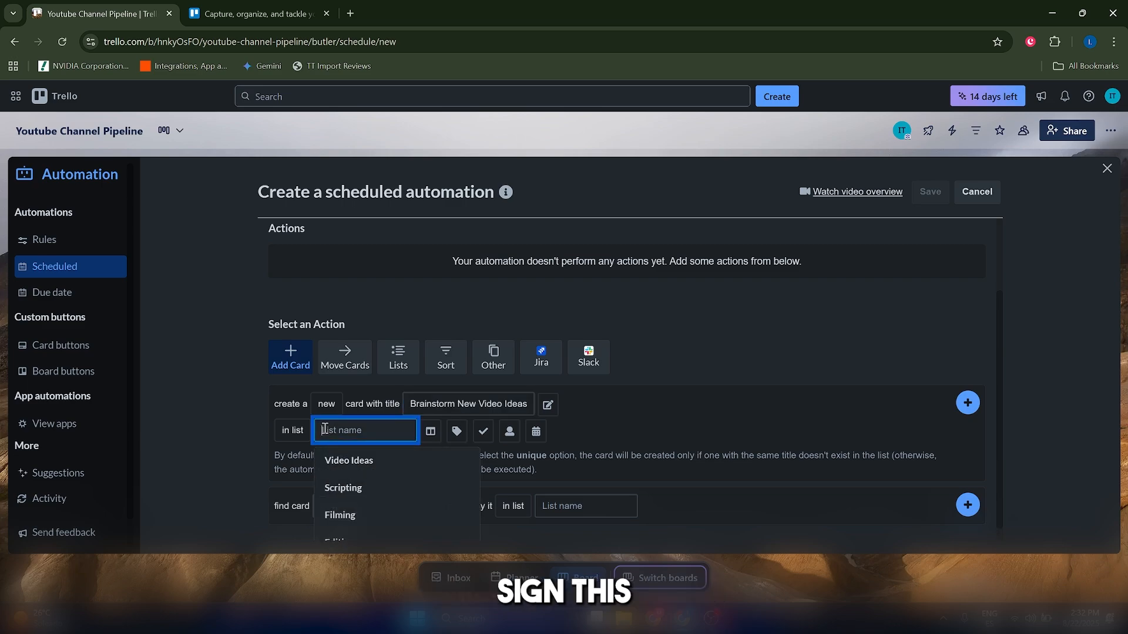
left_click(348, 462)
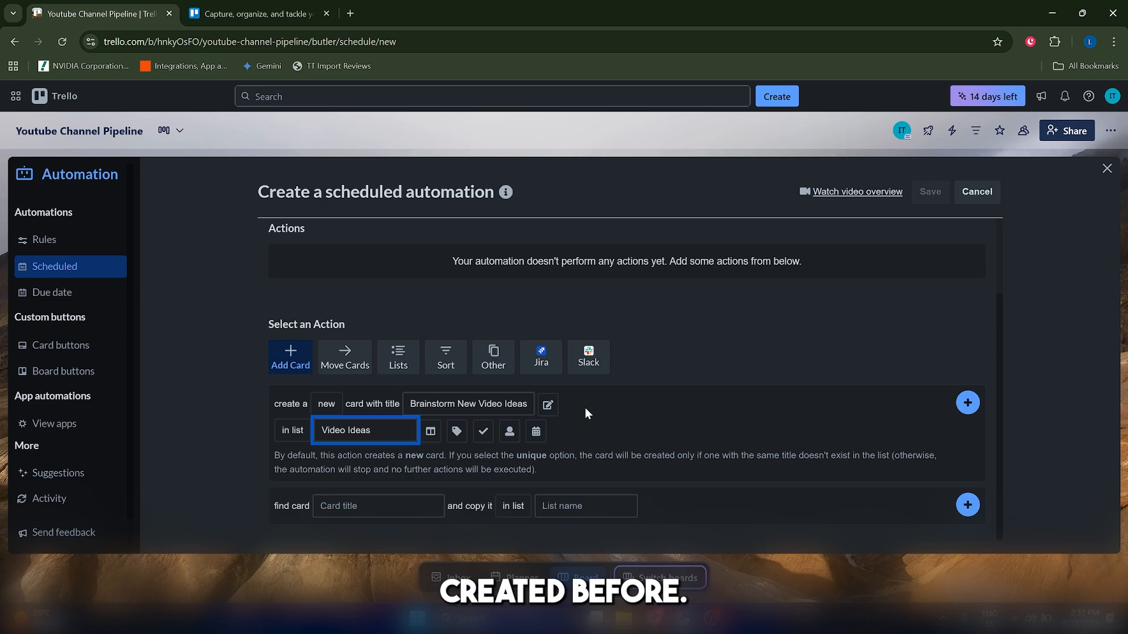
left_click(547, 404)
scroll(470, 435, "down", 1)
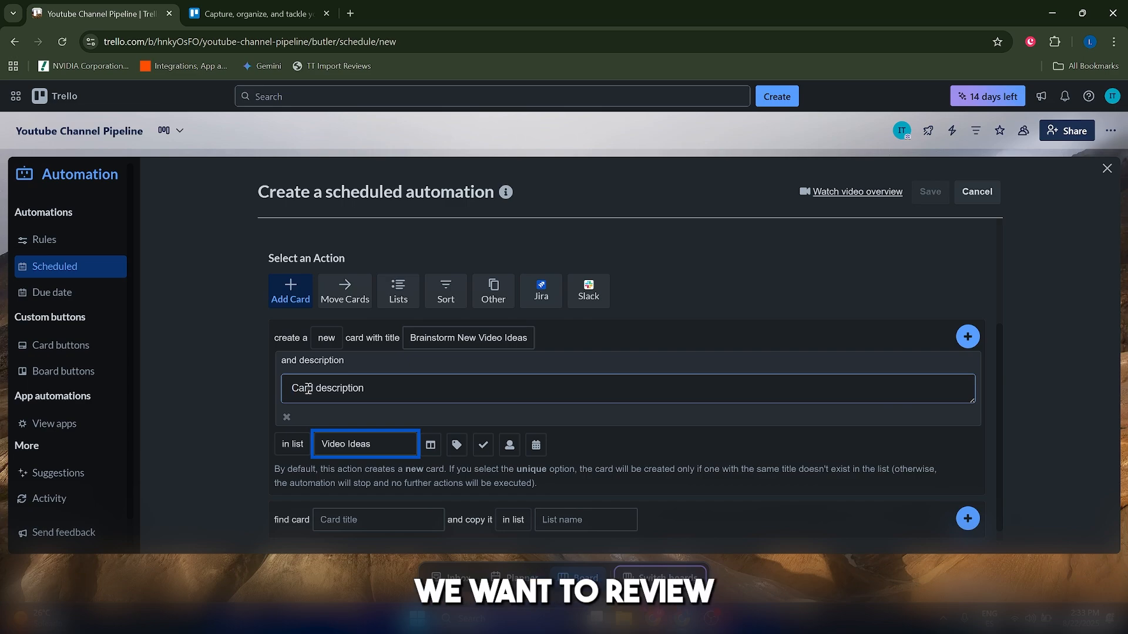
type("Review last")
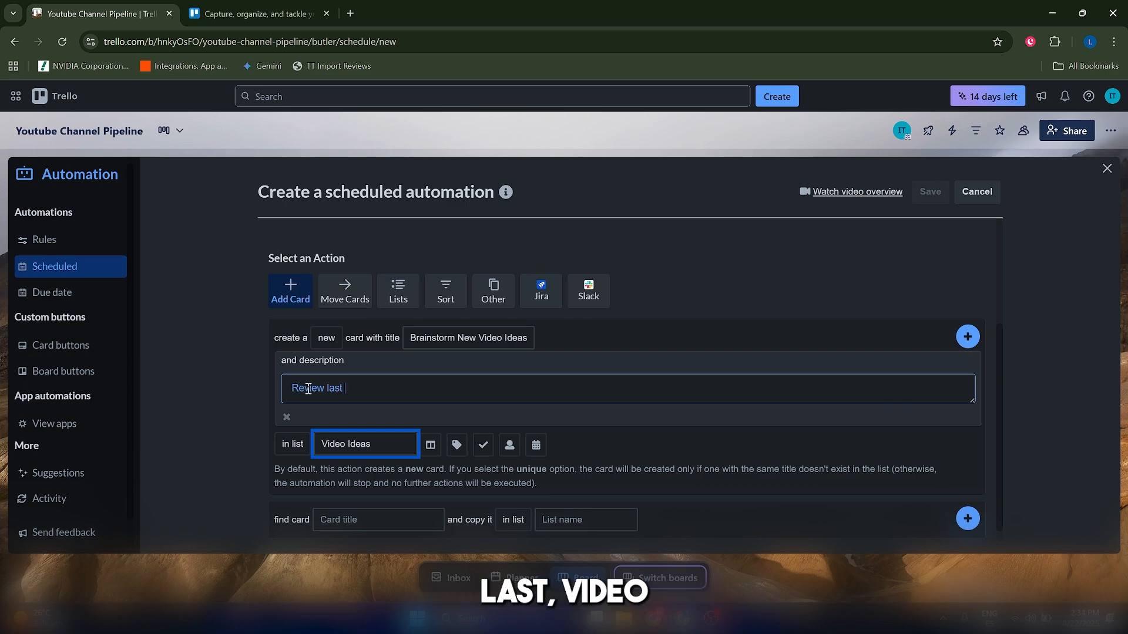
type(" video performance,")
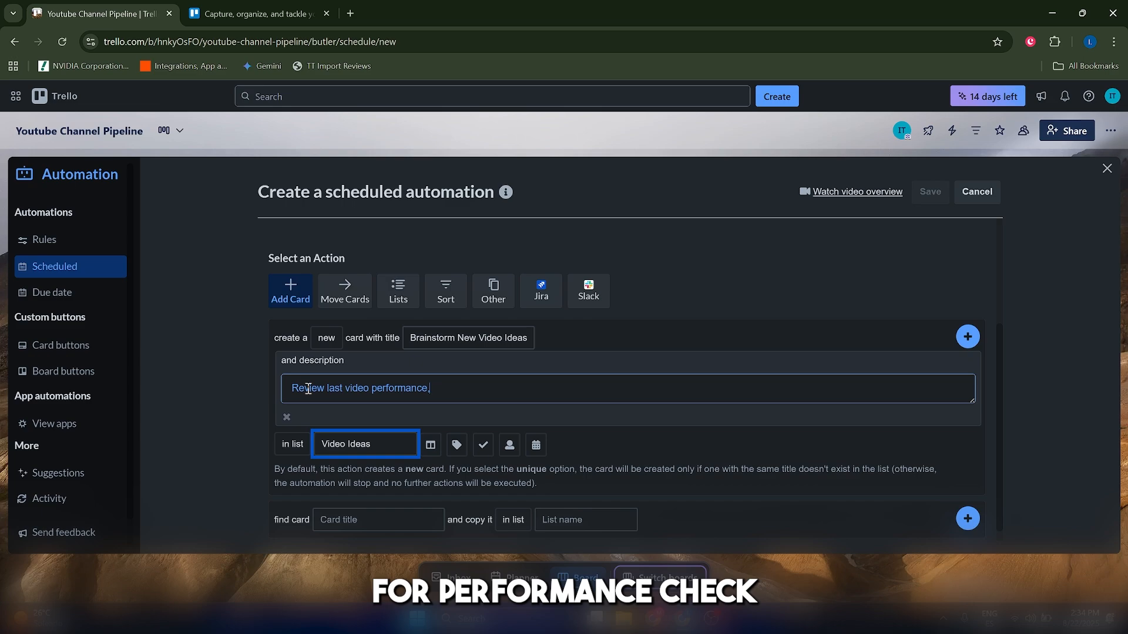
type(" check current trends ")
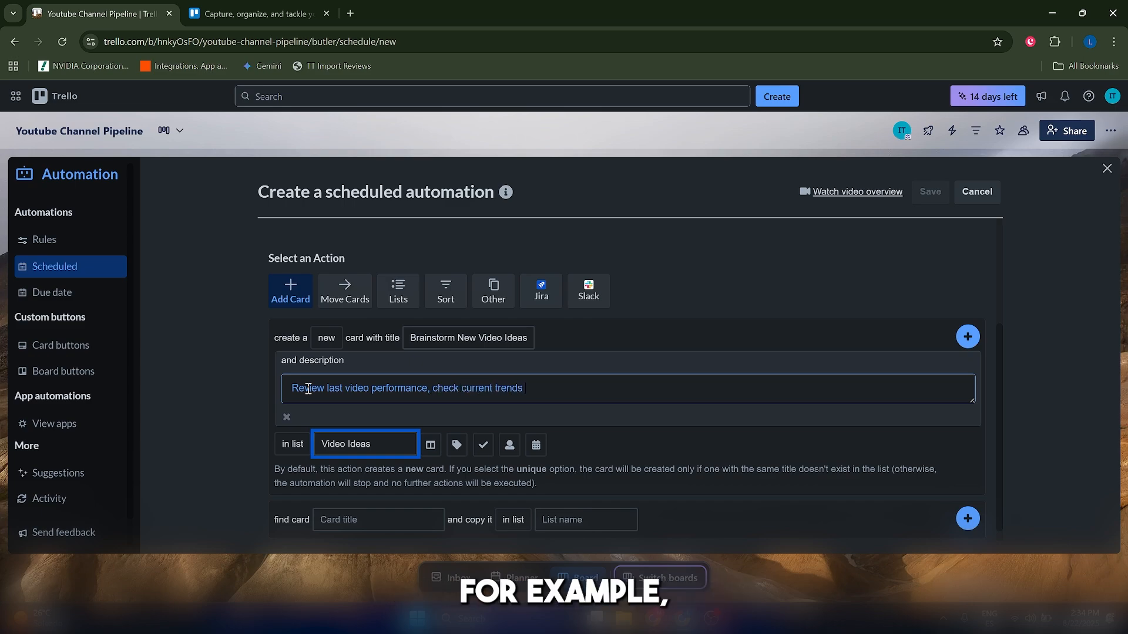
type("and finalize 3 new ideas.")
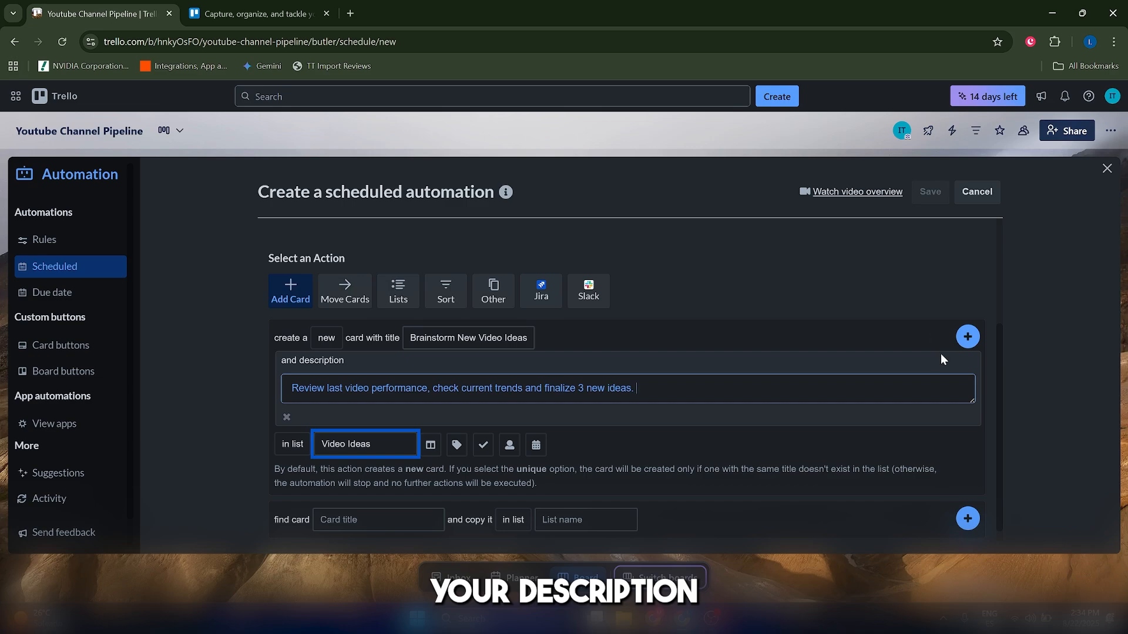
Add the card action to the schedule, save the scheduled automation and close the automation panel.
left_click(853, 338)
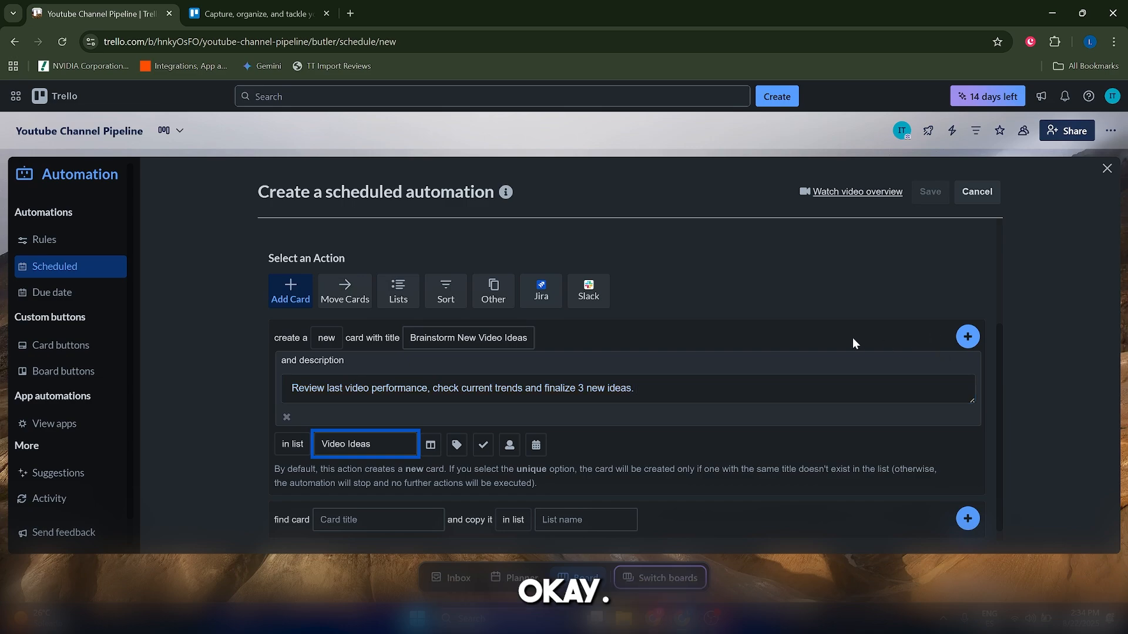
left_click(956, 339)
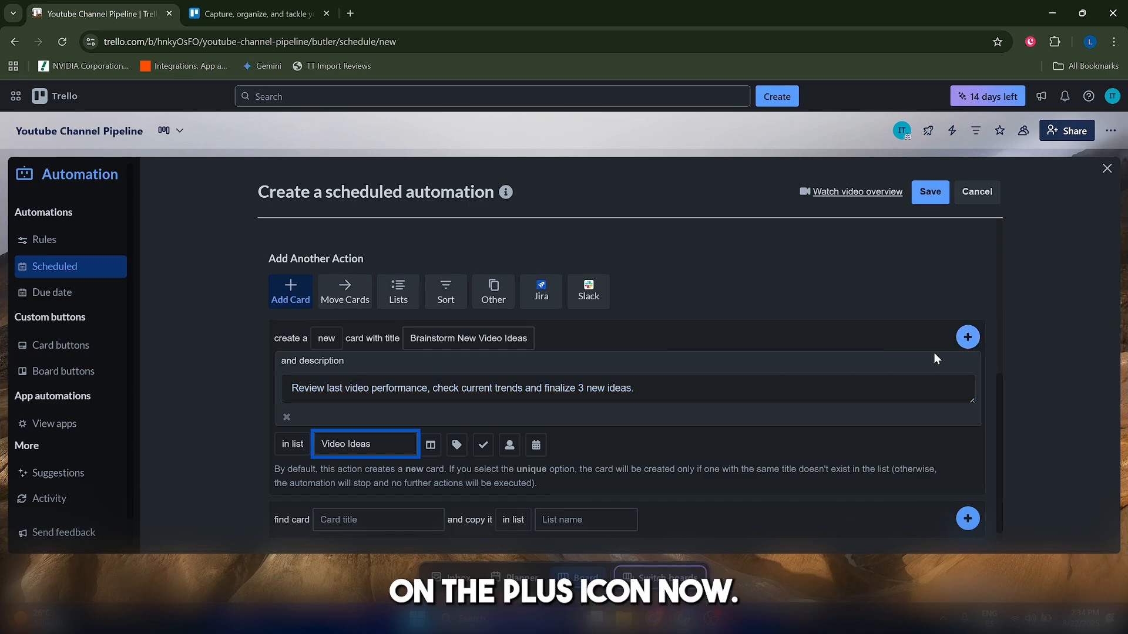
scroll(897, 226, "up", 5)
left_click(922, 199)
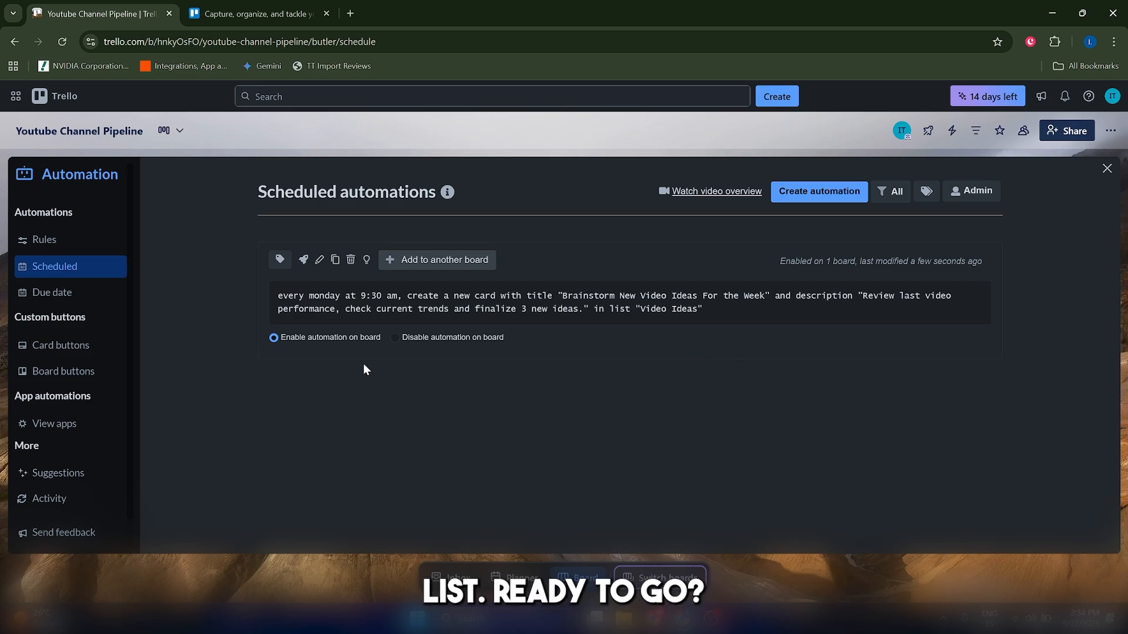
left_click(1107, 169)
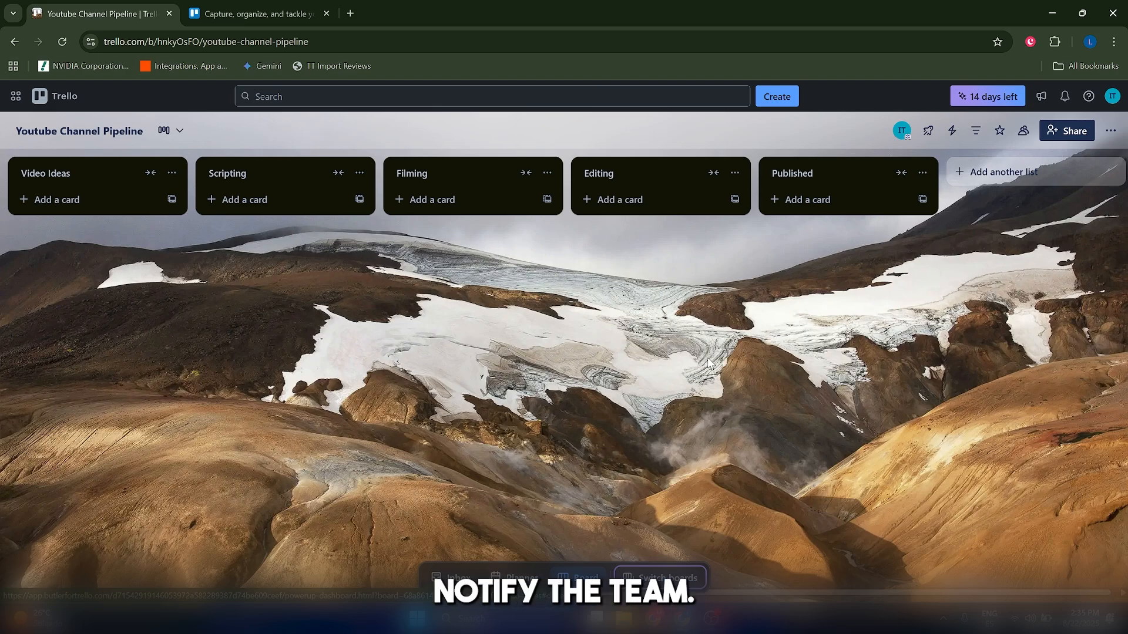
Add a new list named "Overdue" to the board and colour it red.
left_click(1005, 173)
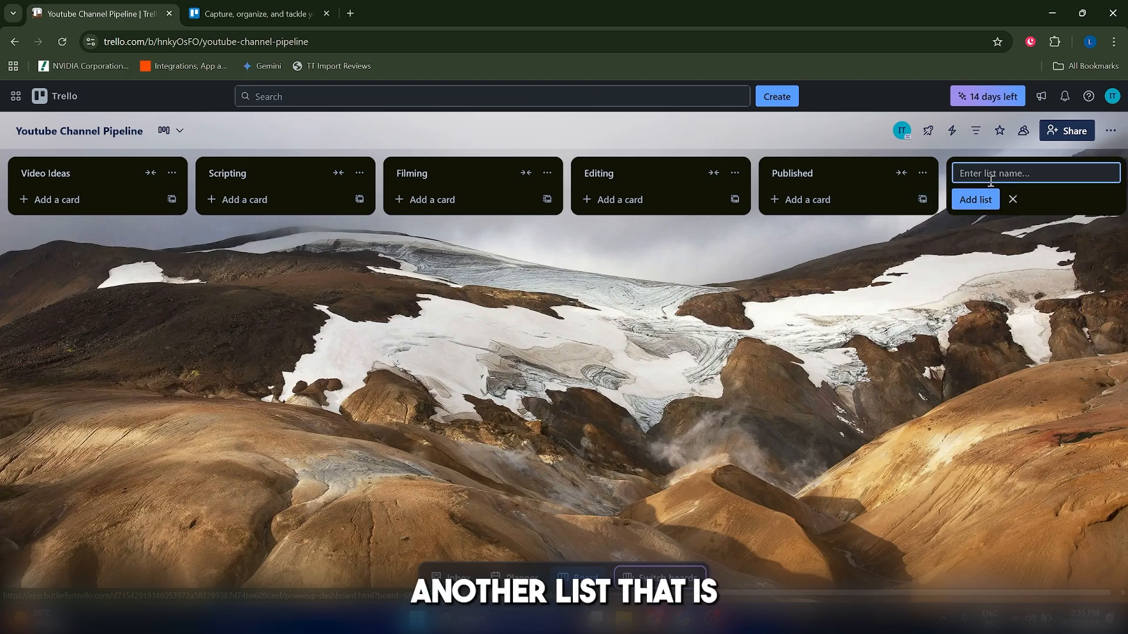
type("Ove")
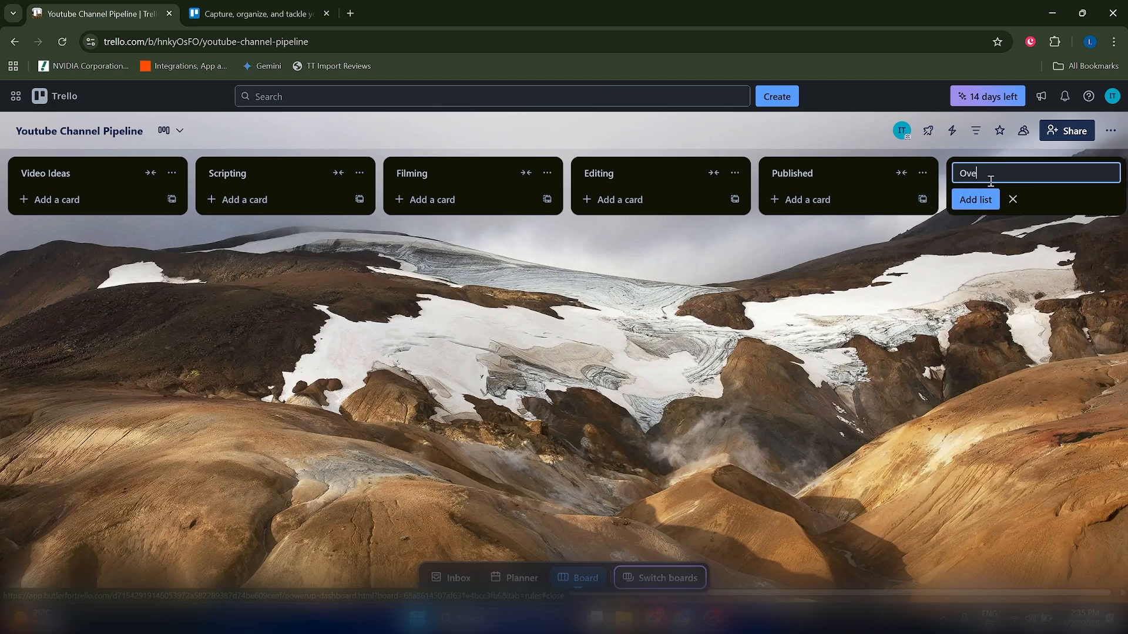
type("rdue")
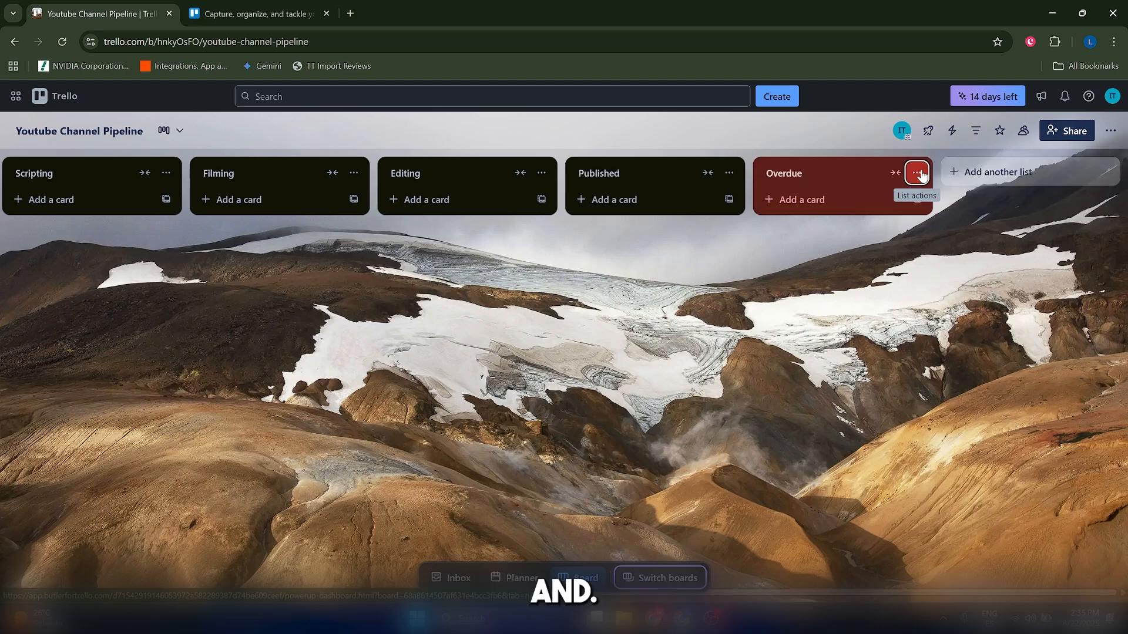
left_click(917, 173)
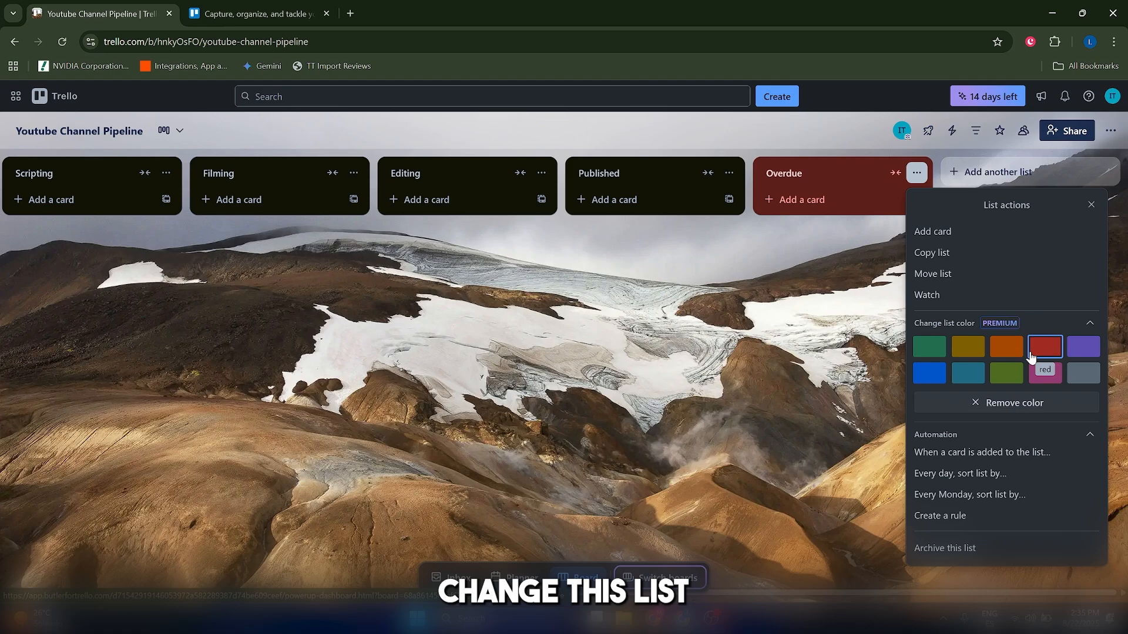
left_click(824, 325)
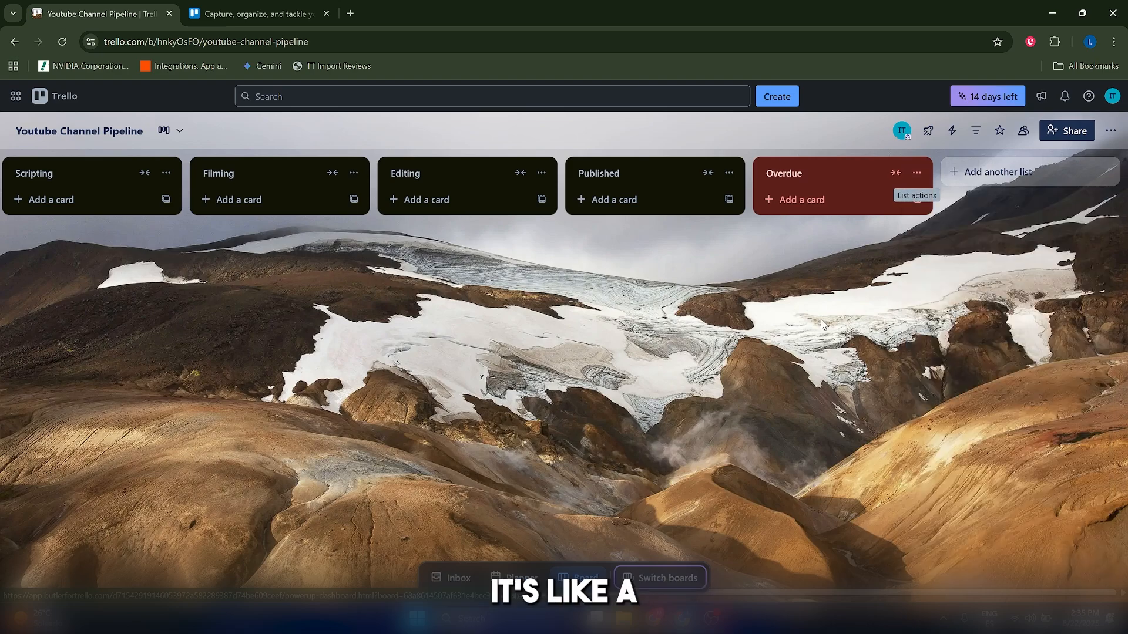
Open the board's automation Rules and start creating a new rule with a Card Move trigger.
left_click(952, 131)
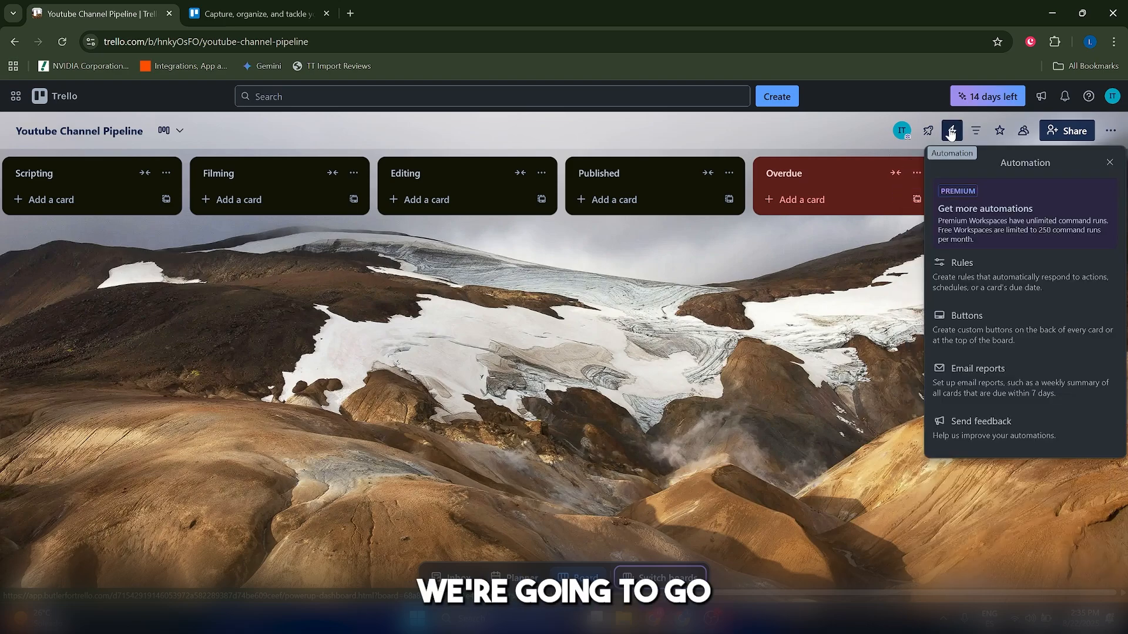
left_click(986, 265)
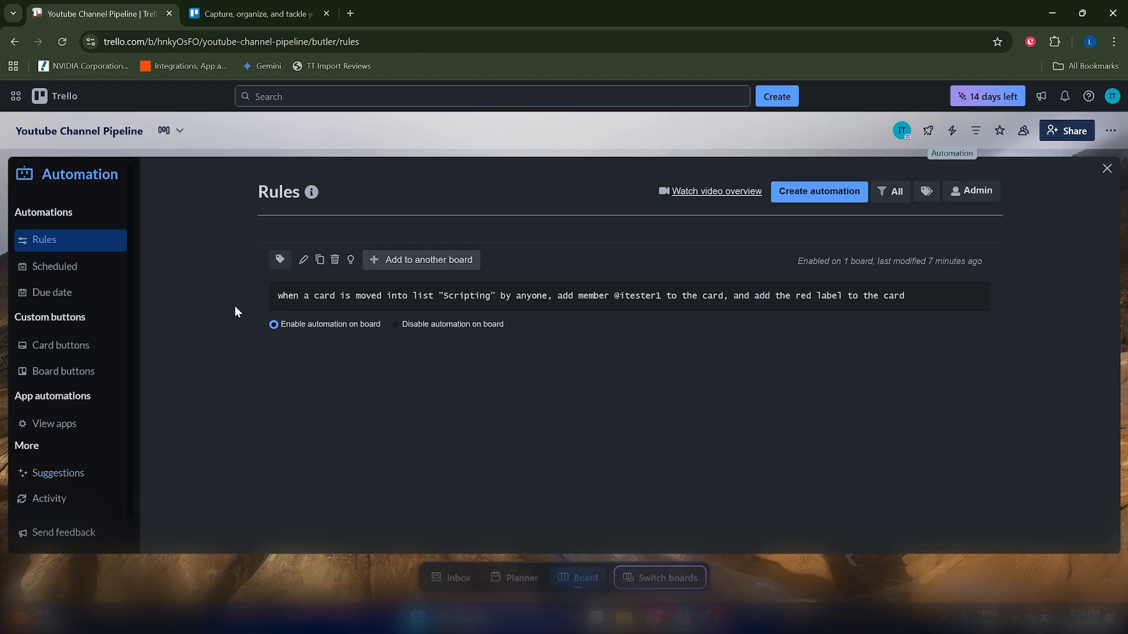
left_click(814, 203)
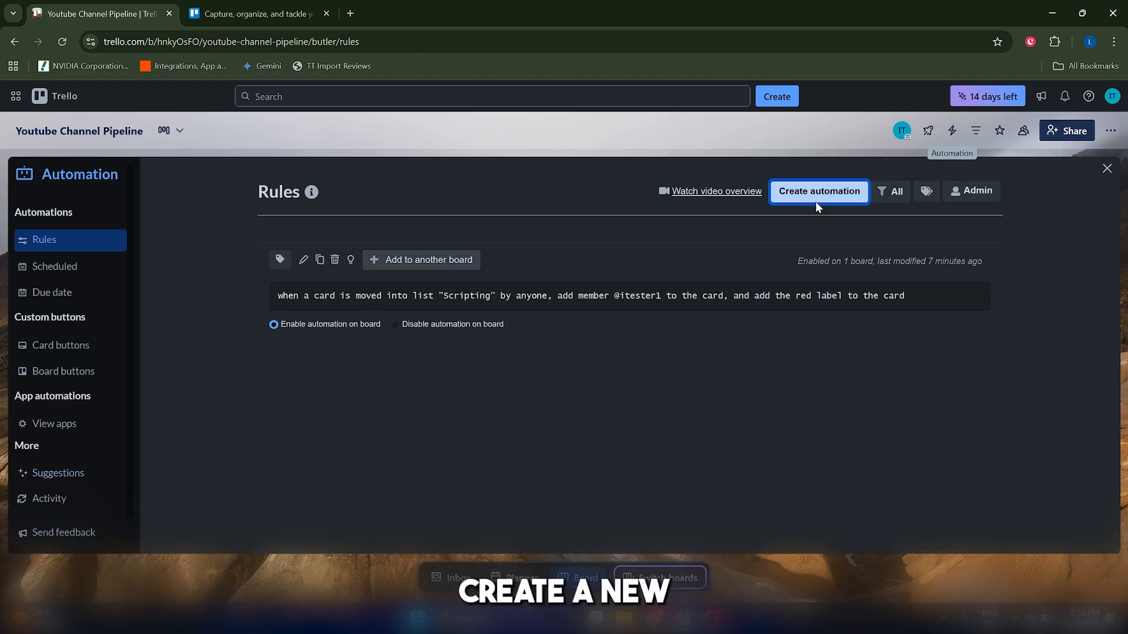
left_click(586, 352)
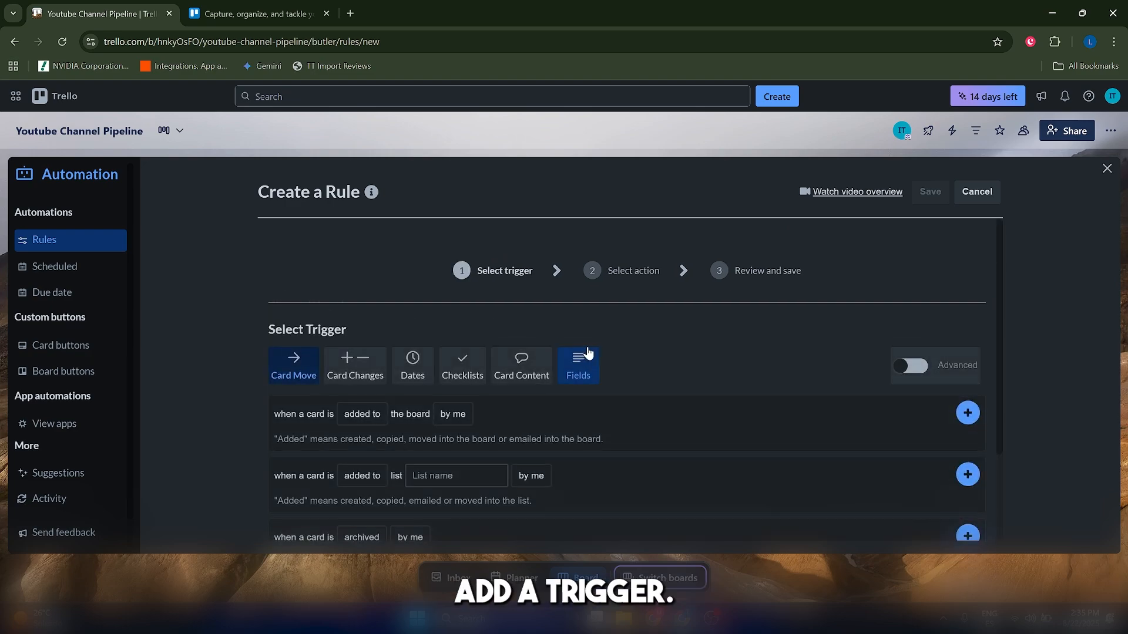
scroll(555, 469, "down", 1)
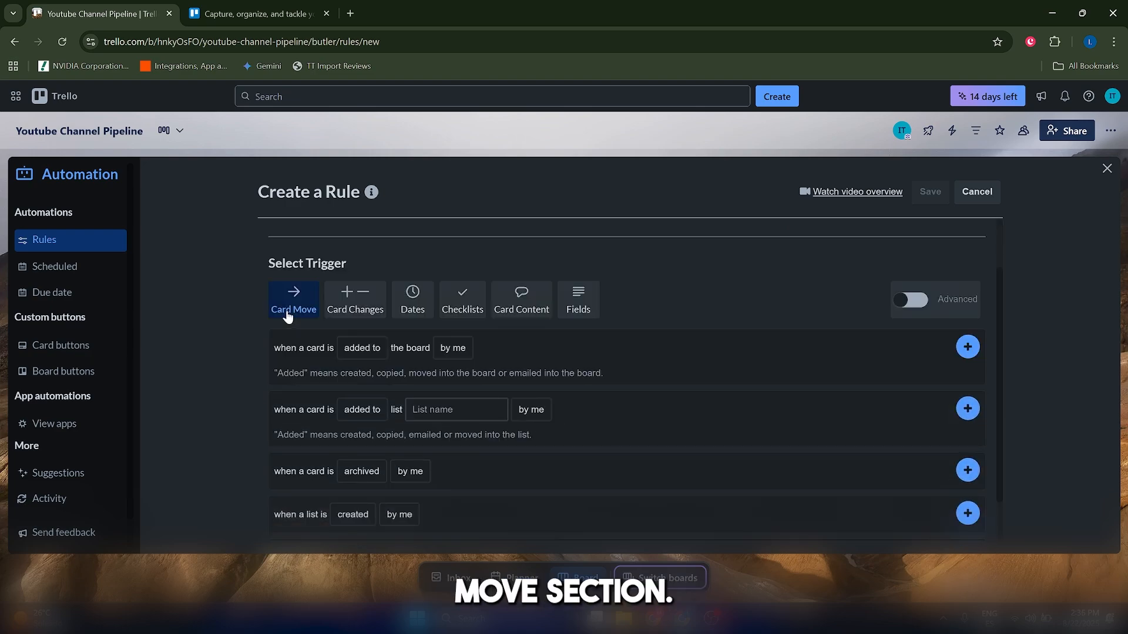
scroll(322, 391, "down", 1)
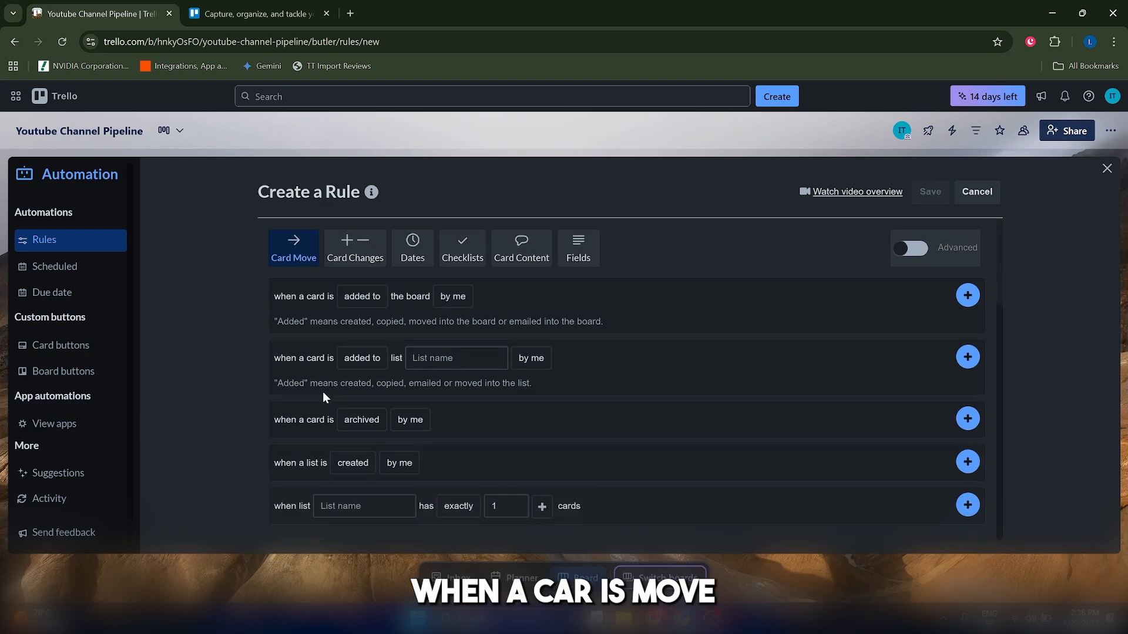
Set the trigger to when a card is moved into list Editing by anyone, and add it.
left_click(349, 361)
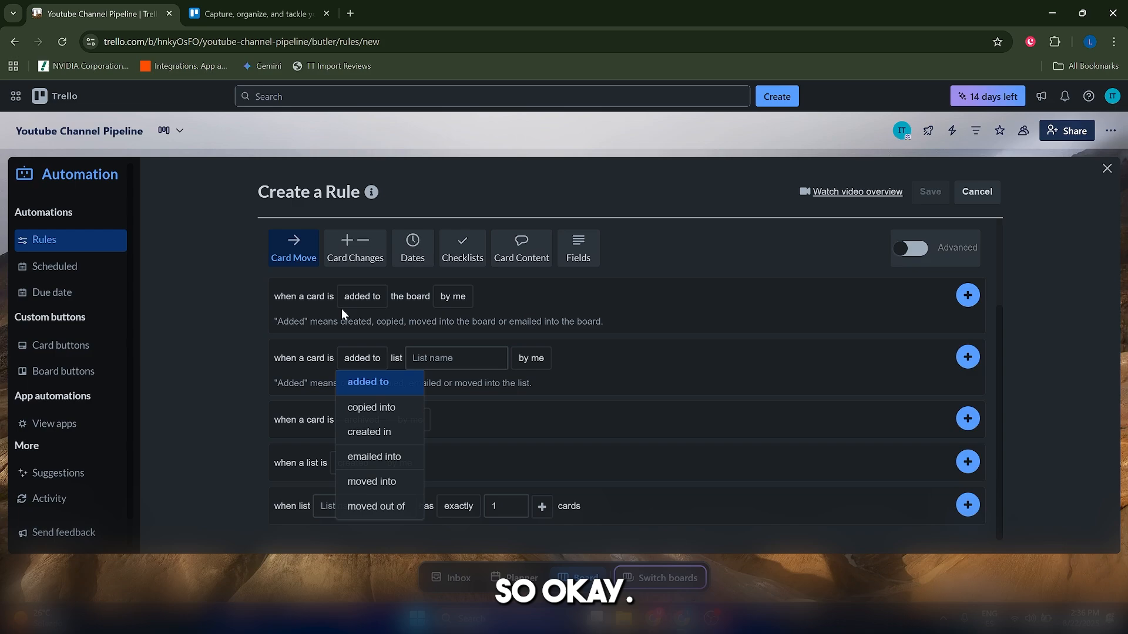
left_click(337, 312)
left_click(353, 365)
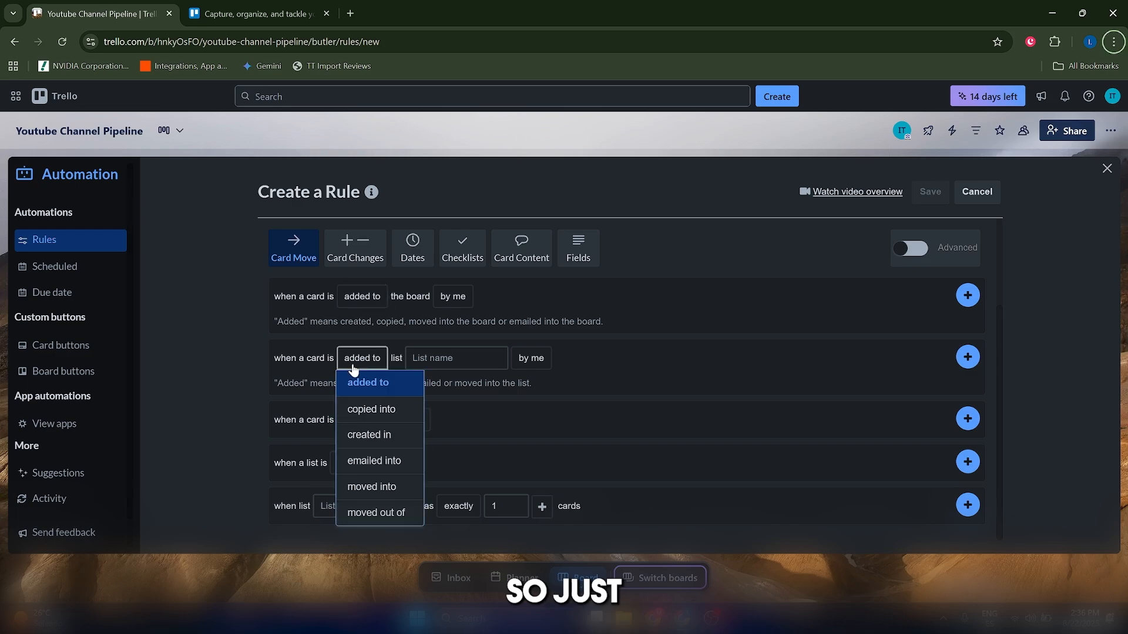
left_click(371, 486)
left_click(456, 358)
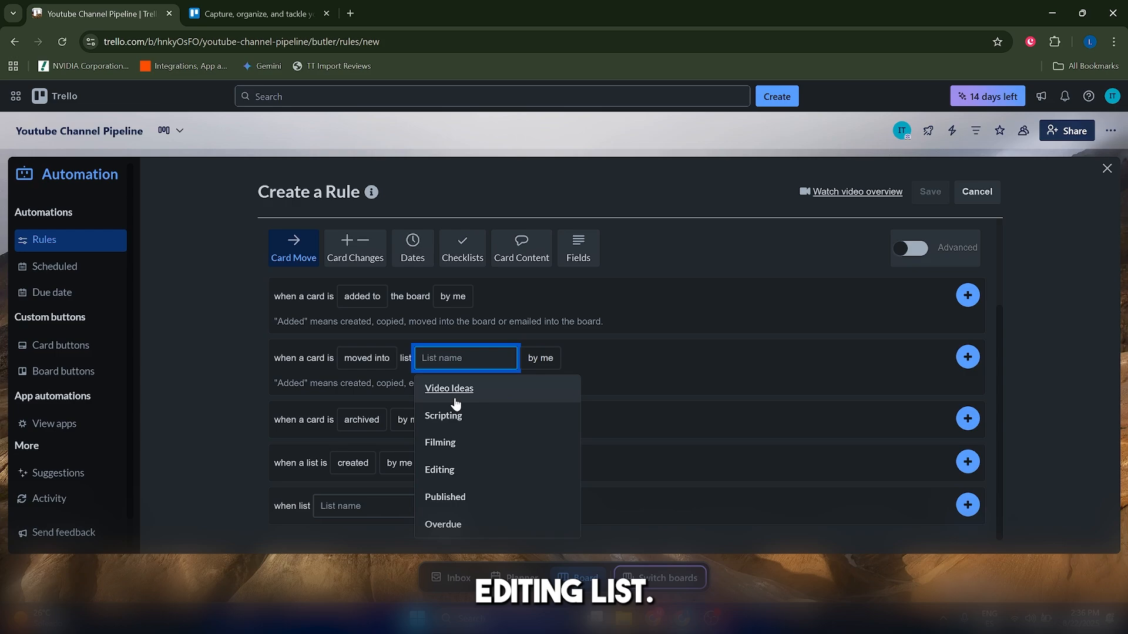
left_click(440, 469)
left_click(540, 357)
left_click(552, 407)
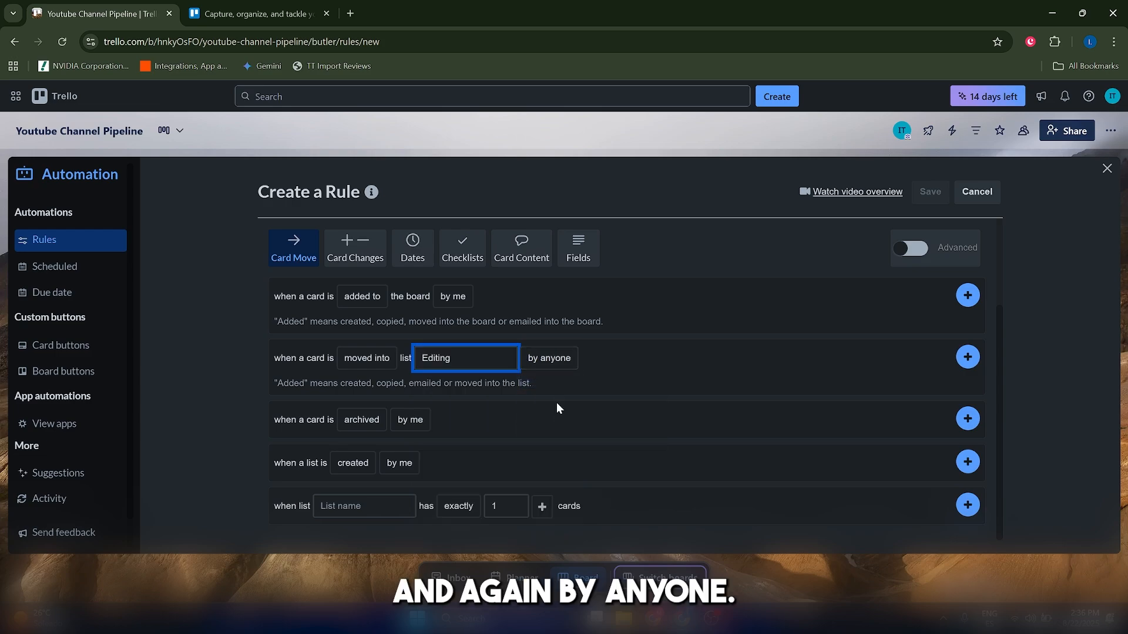
left_click(965, 363)
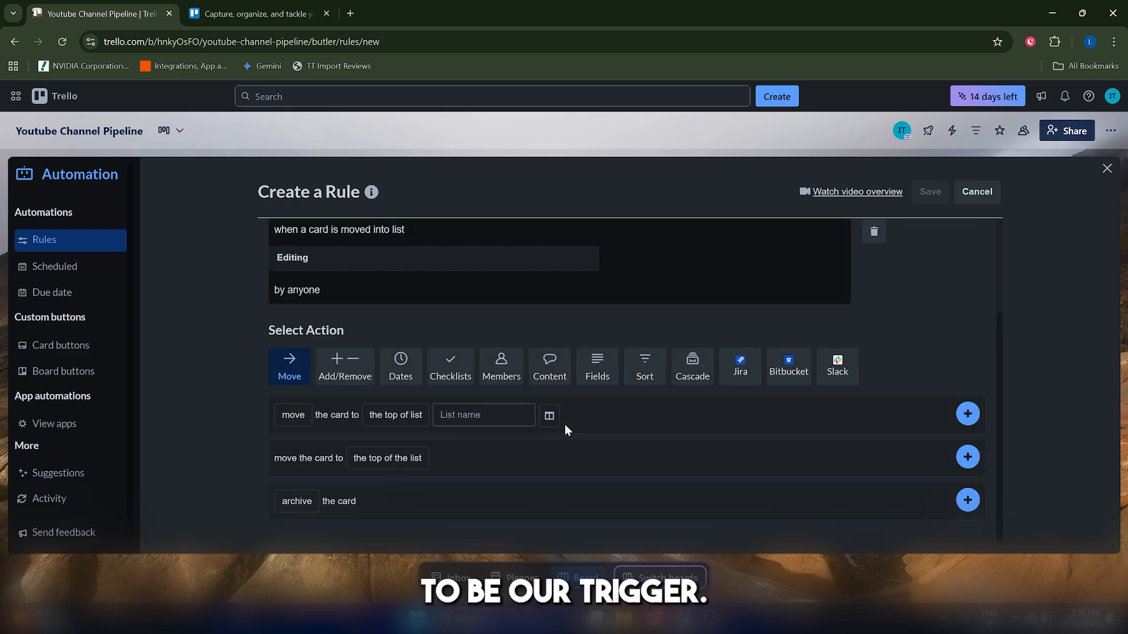
Add a Dates action that sets the card's due date in 3 days, then save the rule.
scroll(570, 426, "up", 2)
scroll(597, 298, "down", 2)
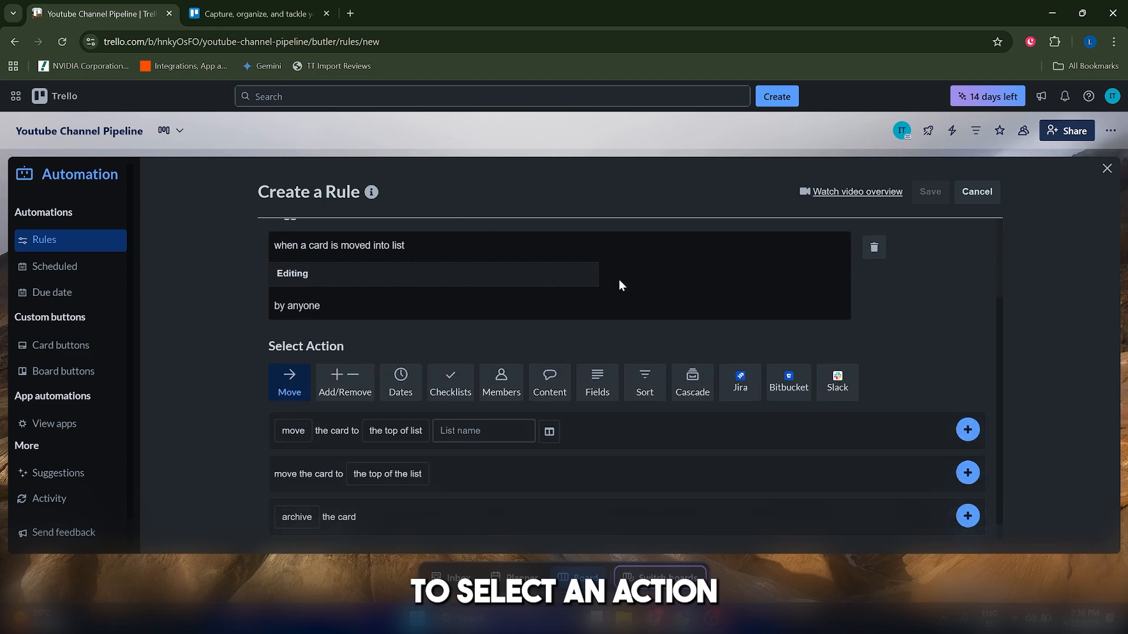
left_click(399, 378)
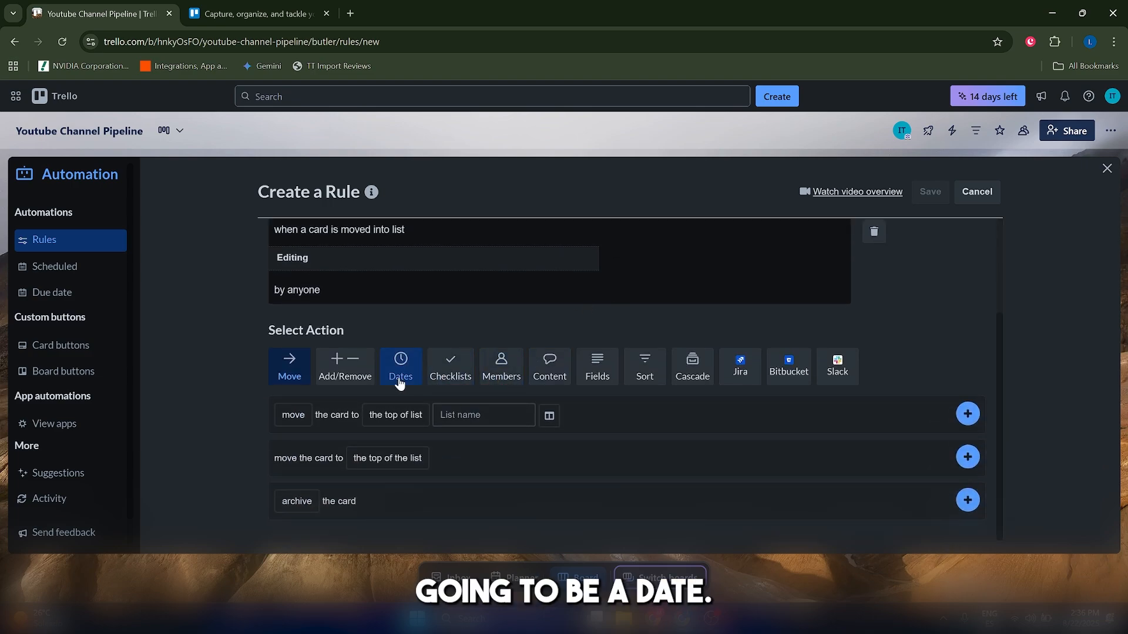
scroll(410, 408, "down", 2)
left_click(305, 392)
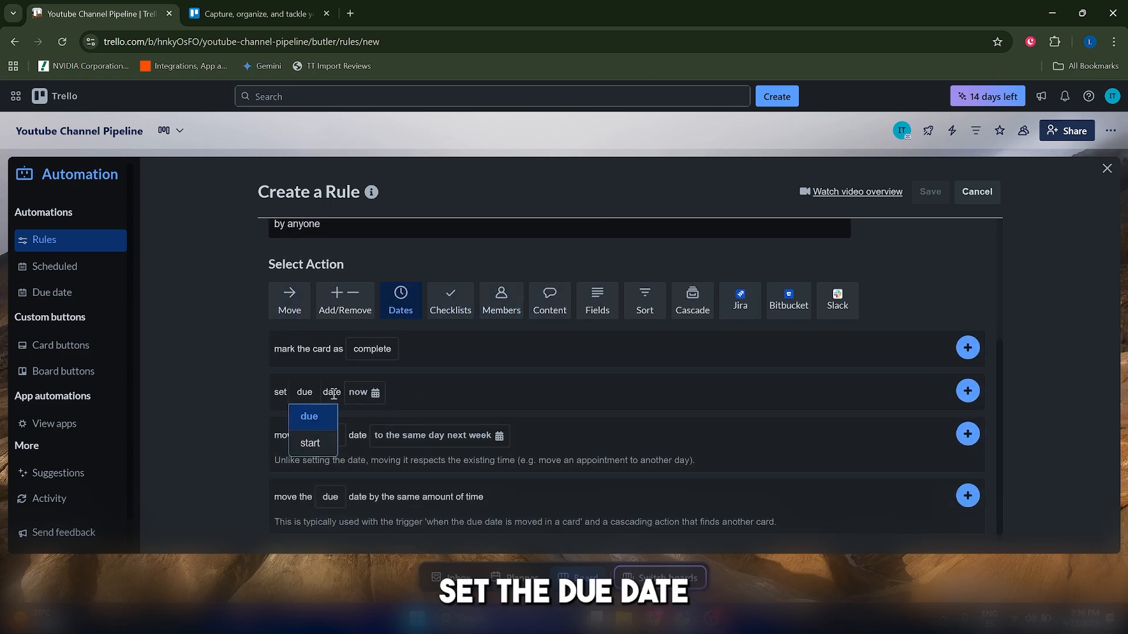
left_click(365, 397)
left_click(430, 473)
scroll(430, 475, "down", 2)
left_click(430, 475)
scroll(430, 474, "up", 2)
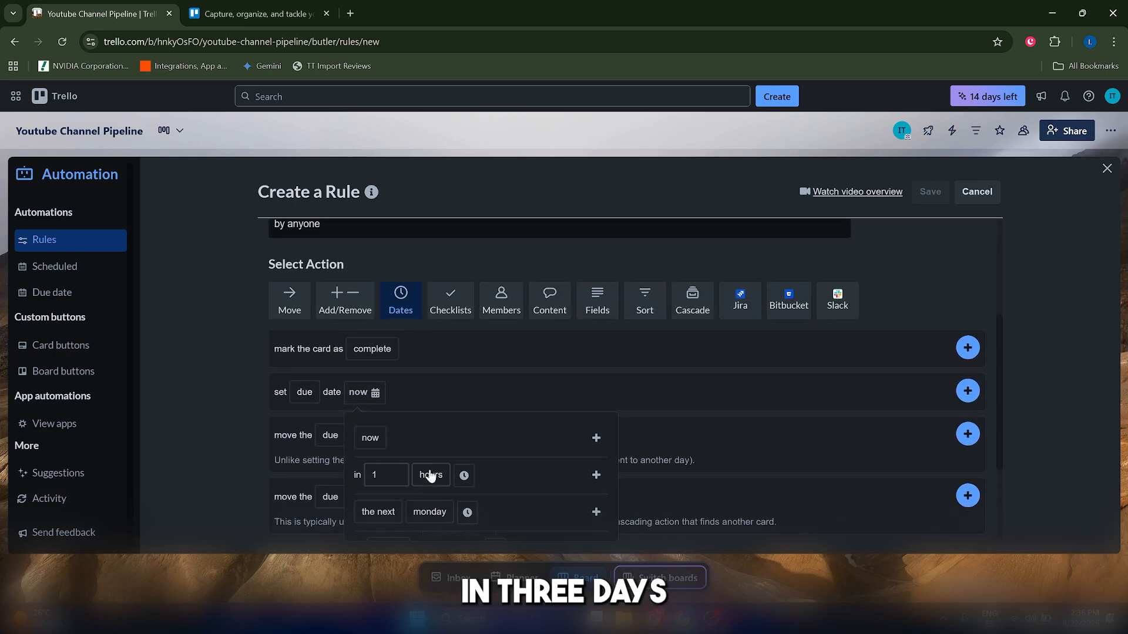
scroll(421, 421, "down", 2)
scroll(421, 422, "up", 2)
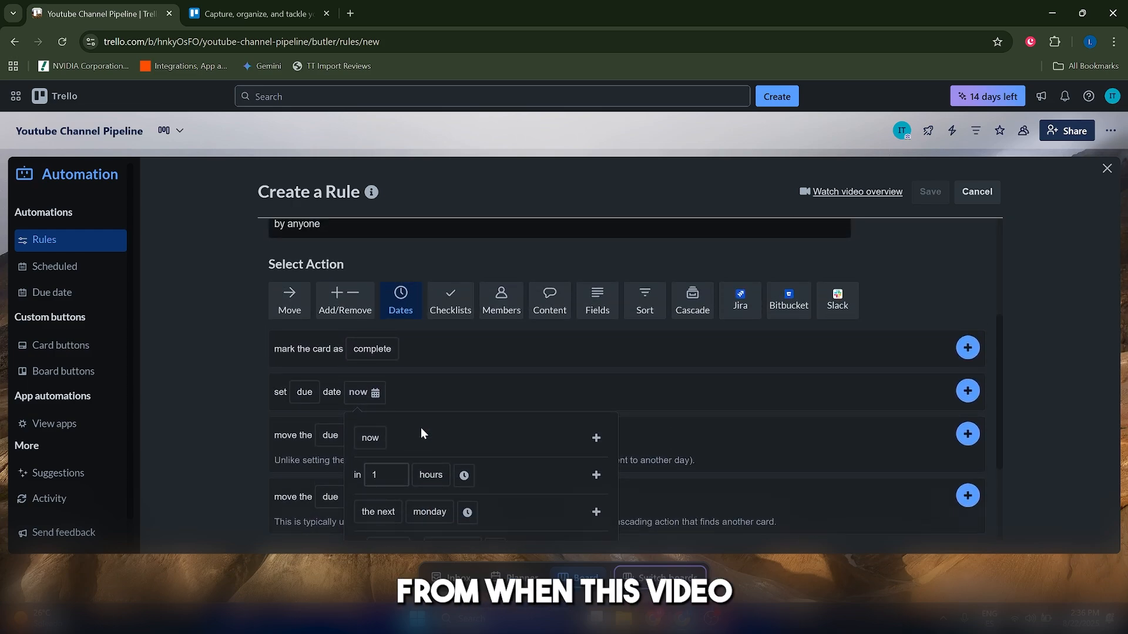
scroll(420, 434, "down", 2)
left_click(431, 411)
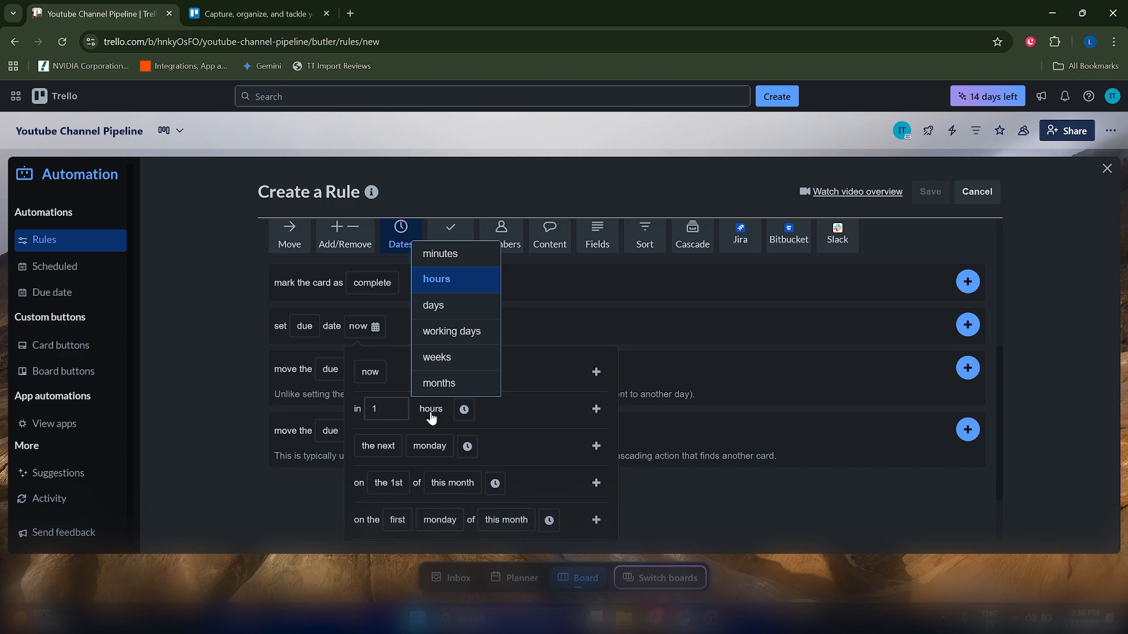
left_click(536, 412)
left_click(431, 409)
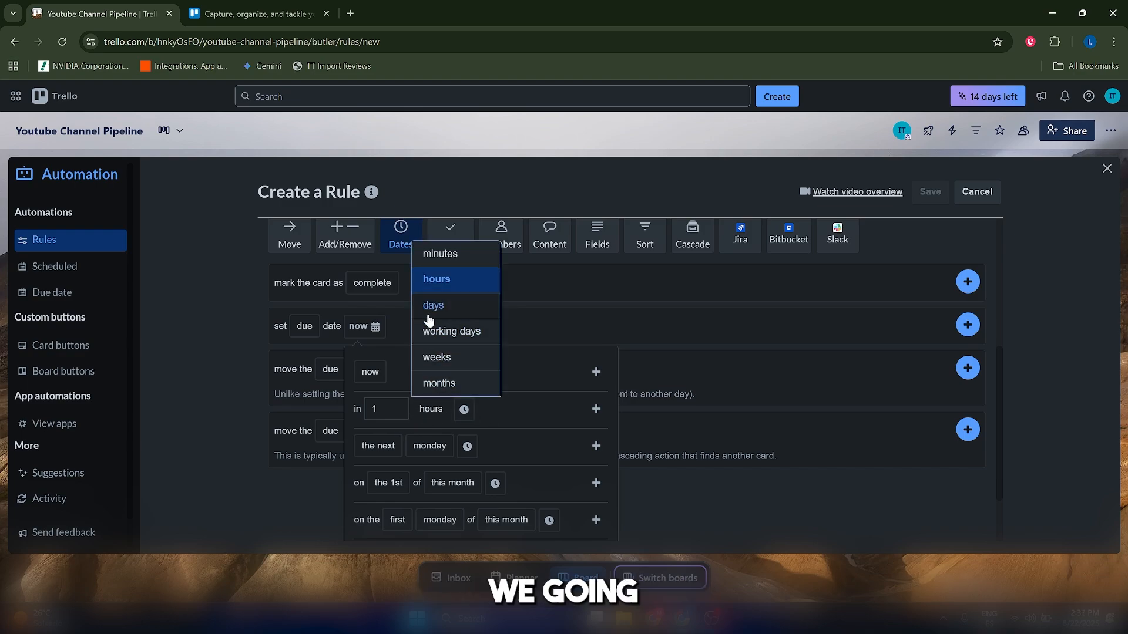
left_click(437, 310)
left_click(393, 442)
double_click(395, 407)
type("3")
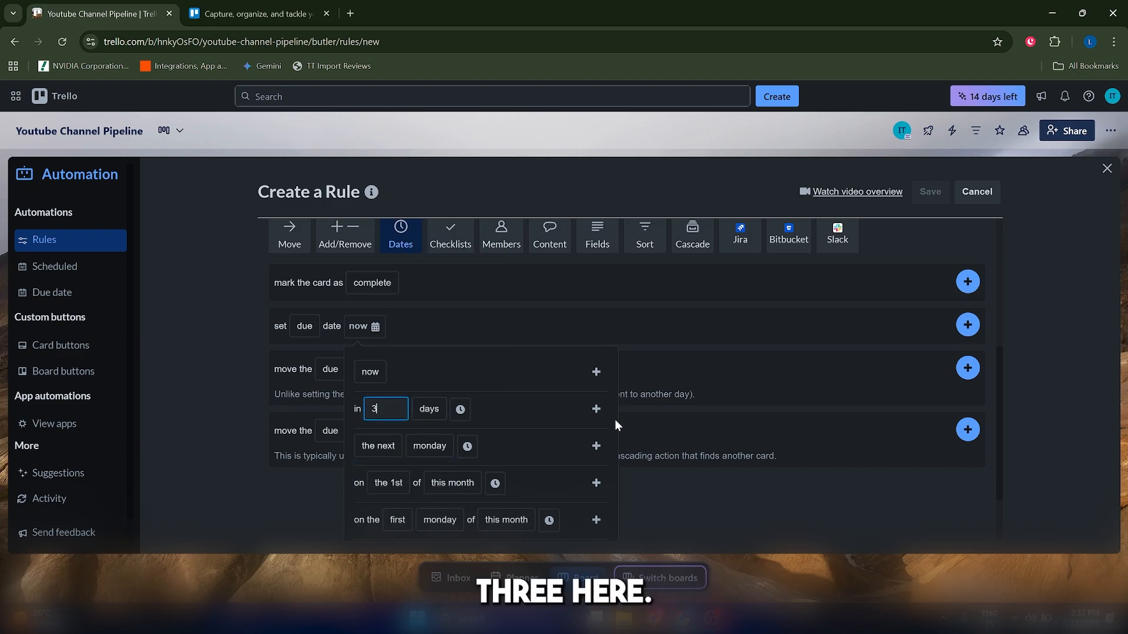
left_click(597, 410)
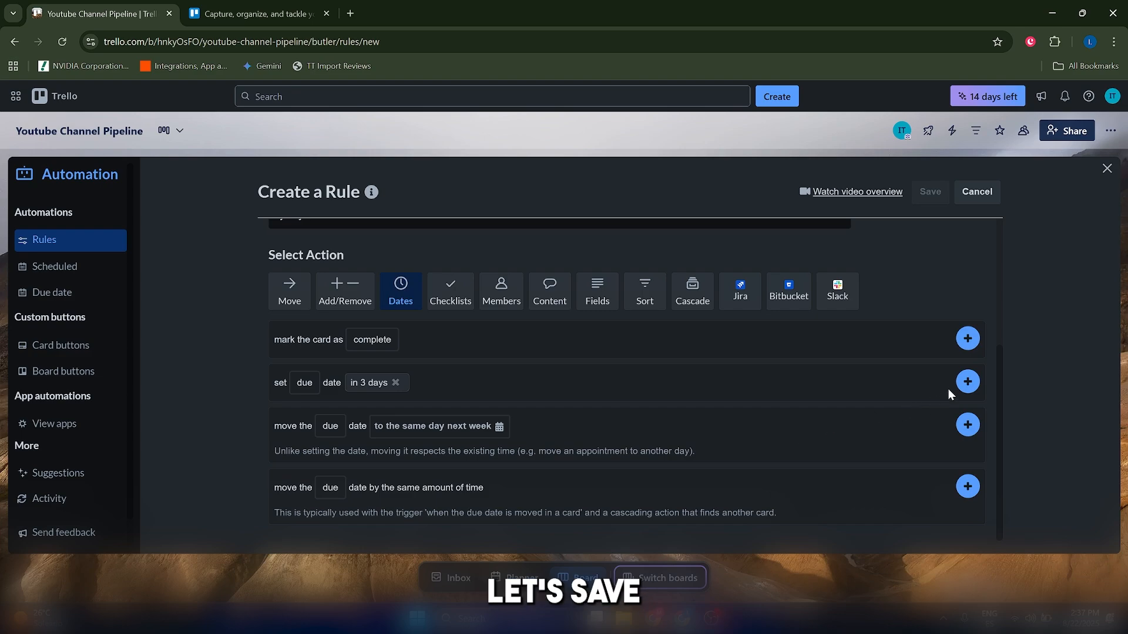
left_click(967, 383)
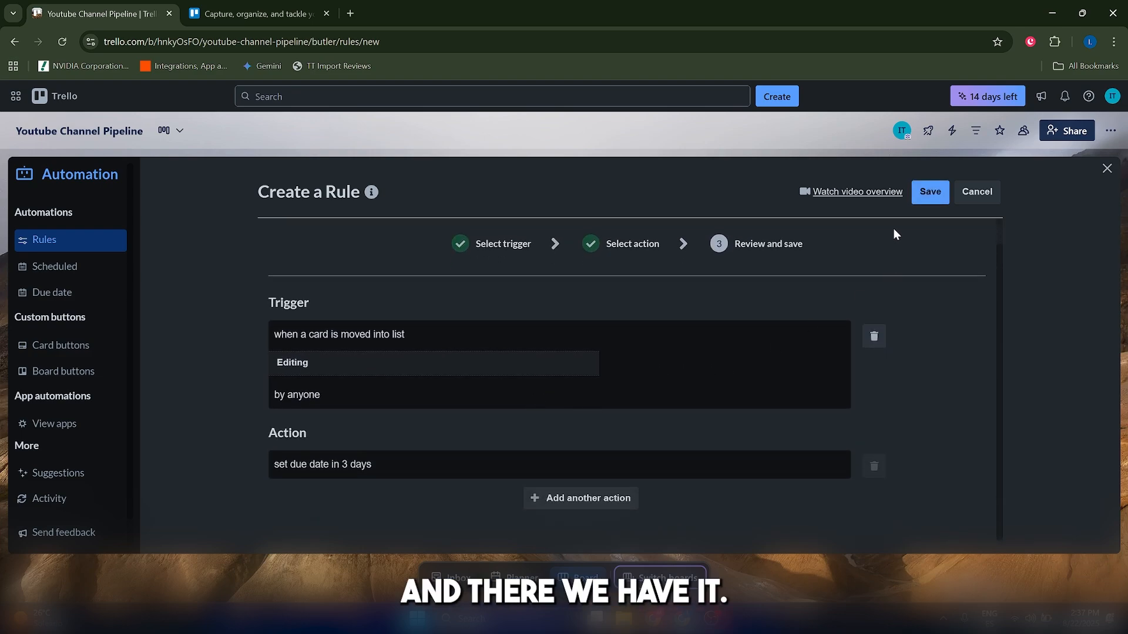
left_click(928, 198)
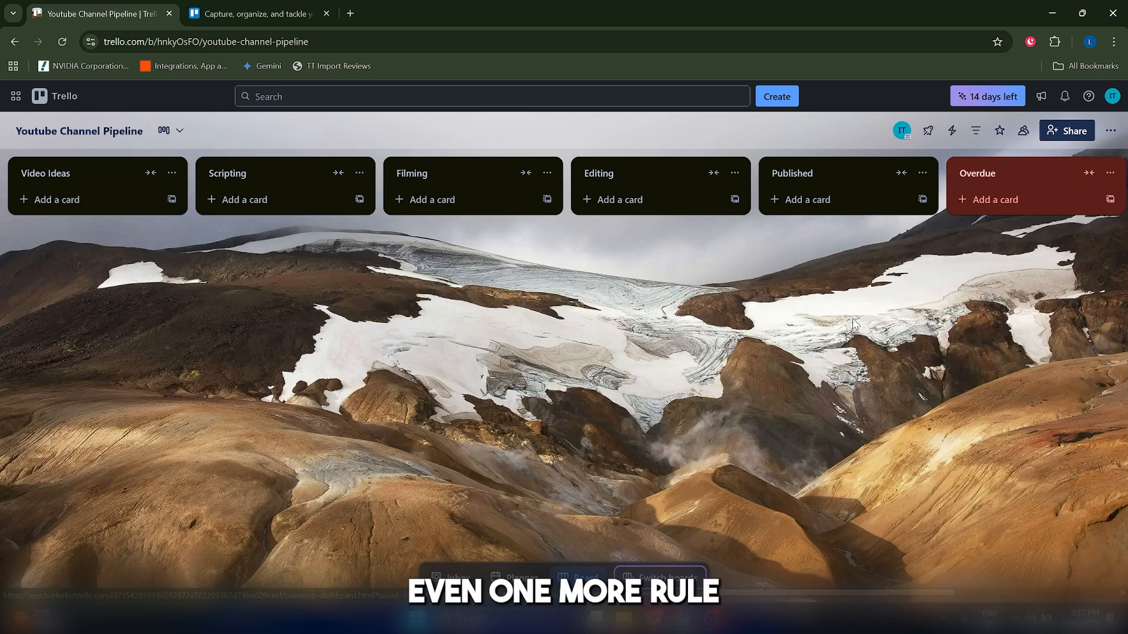
Open the board's Due date automations and start creating a new due date automation with a trigger.
left_click(951, 130)
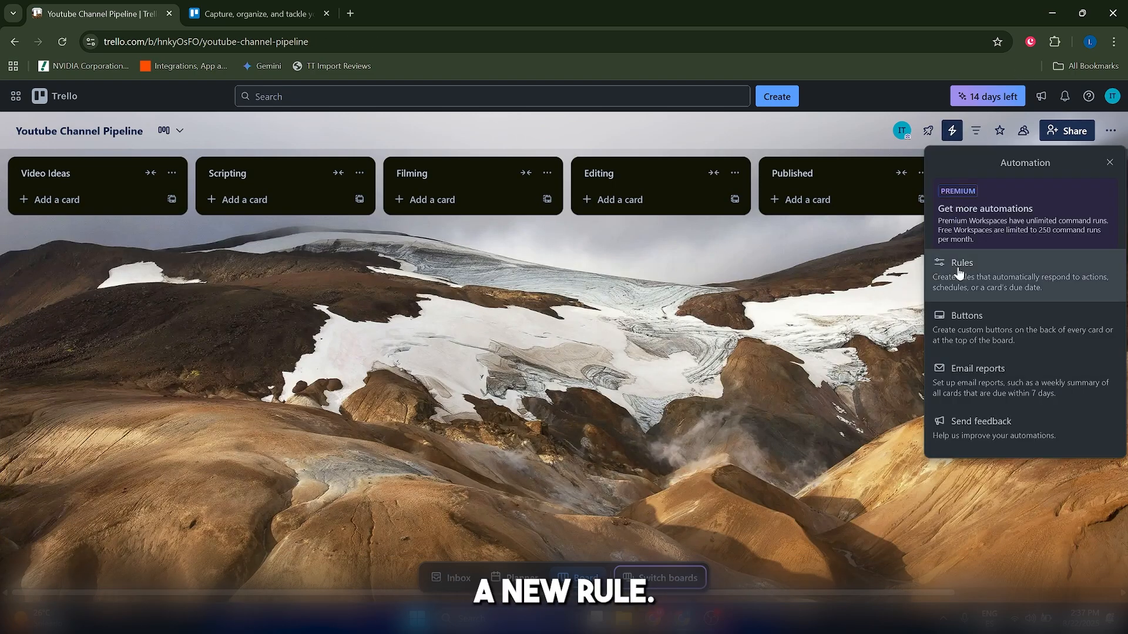
left_click(959, 267)
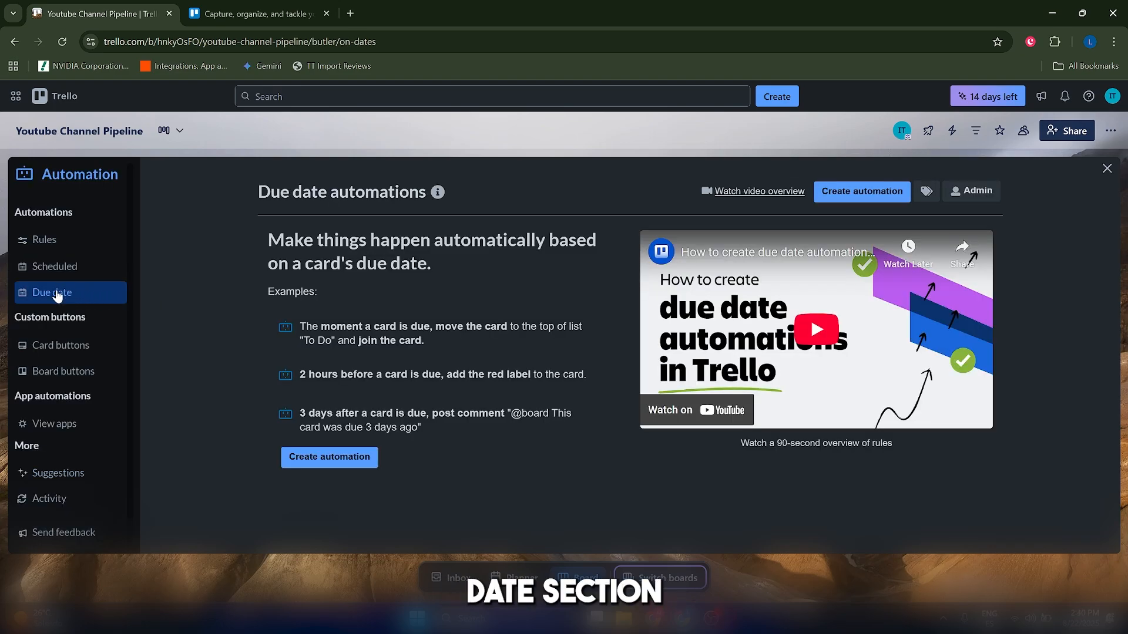
left_click(329, 461)
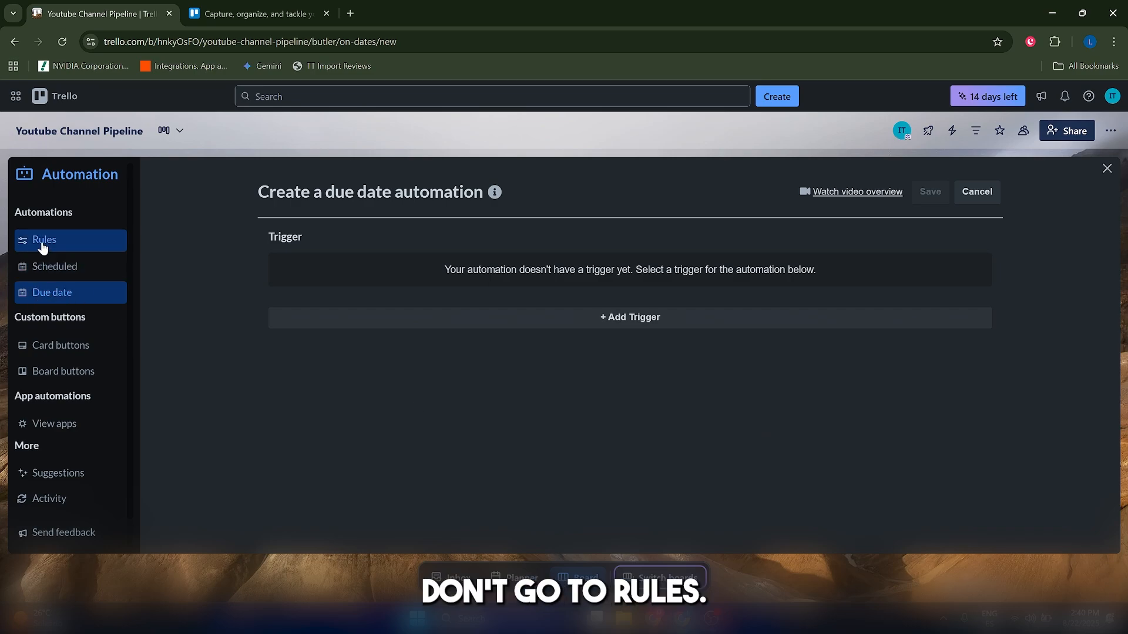
left_click(632, 321)
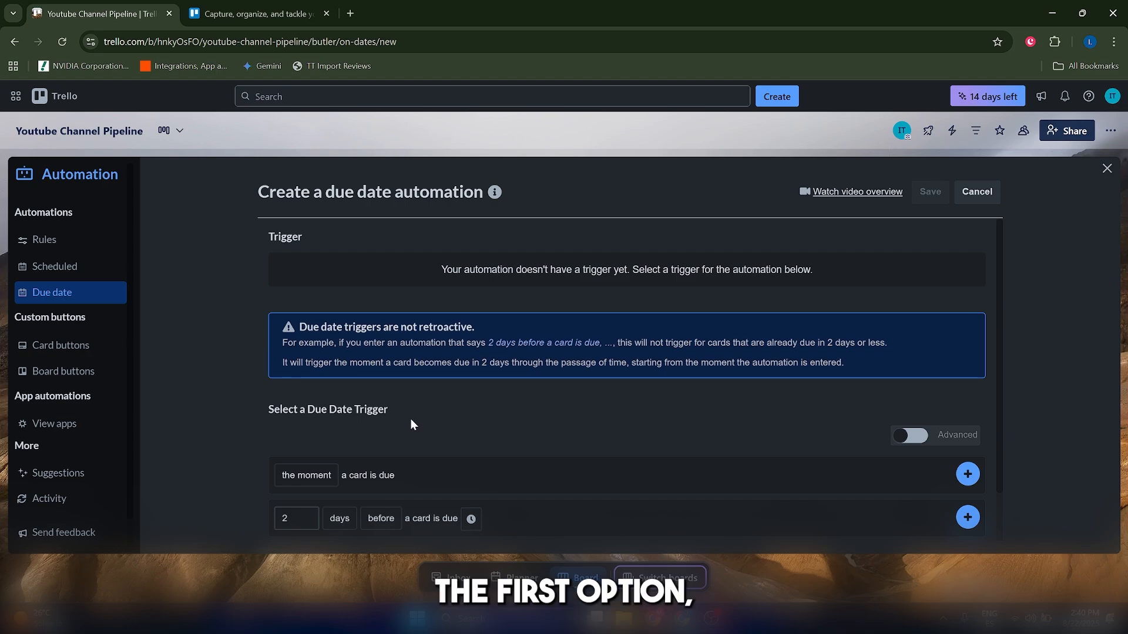
Turn on Advanced, filter the card to list Editing, and add the trigger for the moment a card is due.
scroll(411, 421, "down", 1)
left_click(335, 420)
left_click(307, 443)
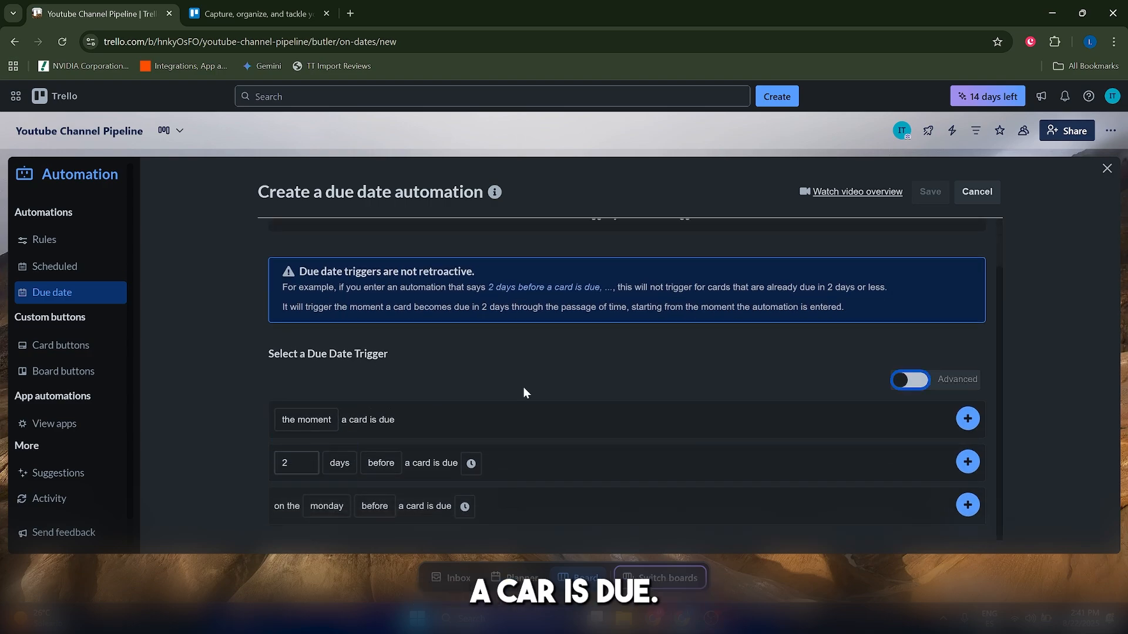
left_click(912, 380)
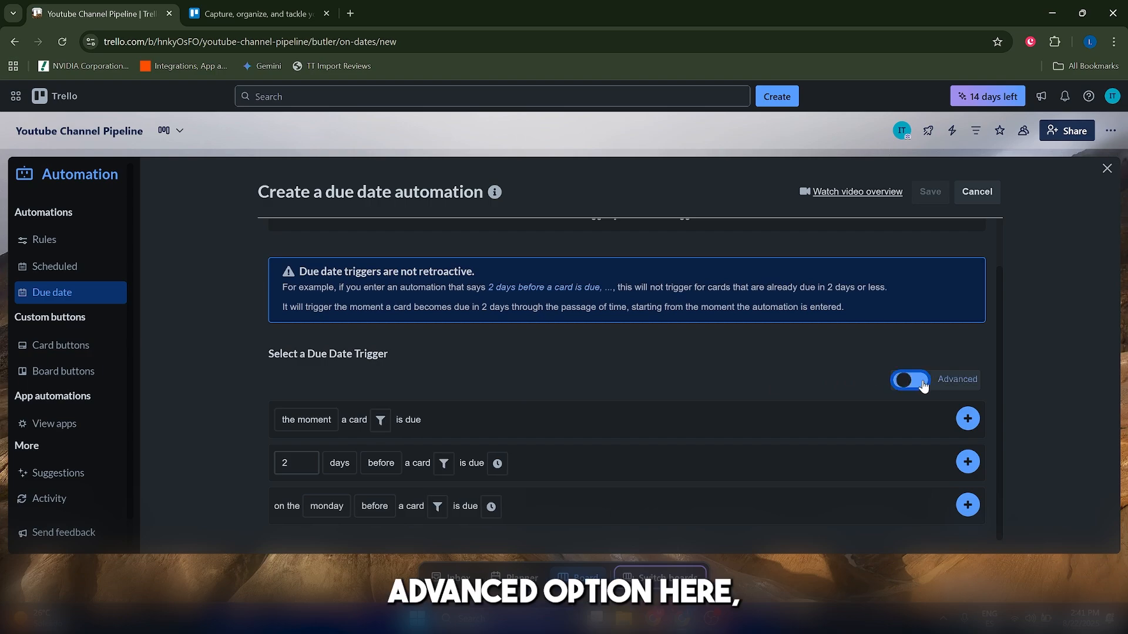
left_click(379, 422)
scroll(420, 470, "down", 1)
scroll(417, 473, "down", 1)
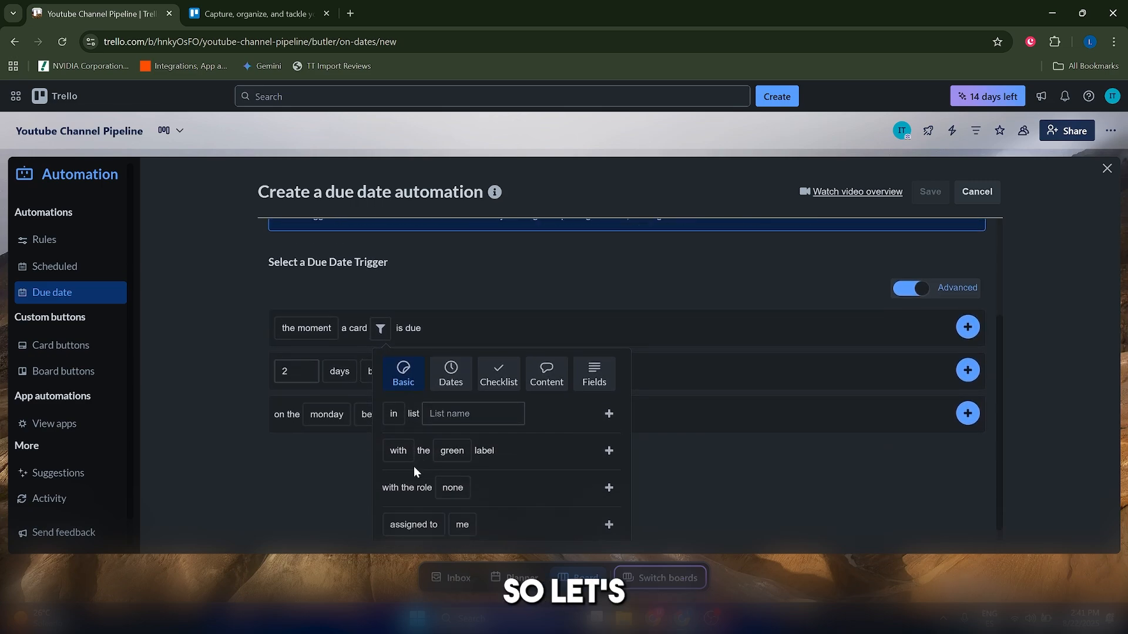
left_click(379, 316)
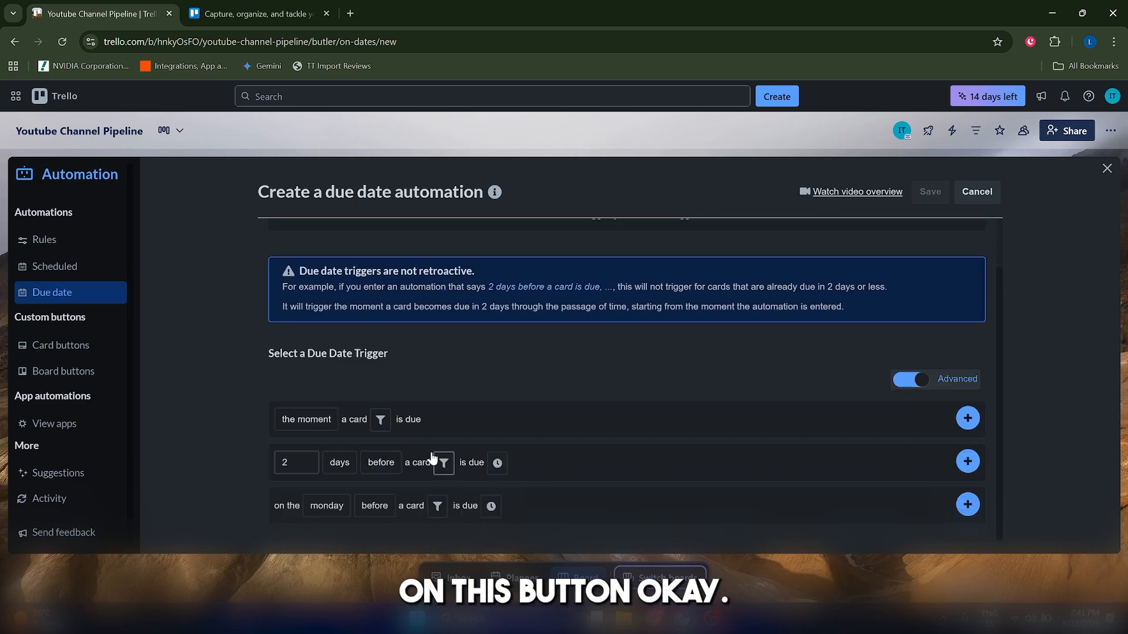
left_click(379, 422)
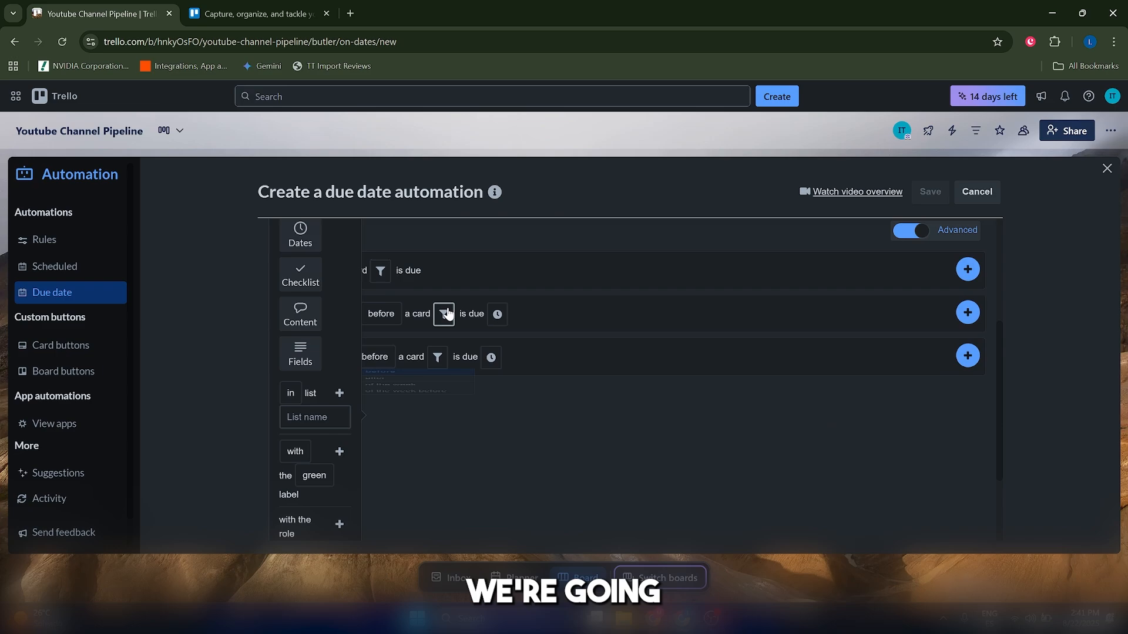
left_click(379, 421)
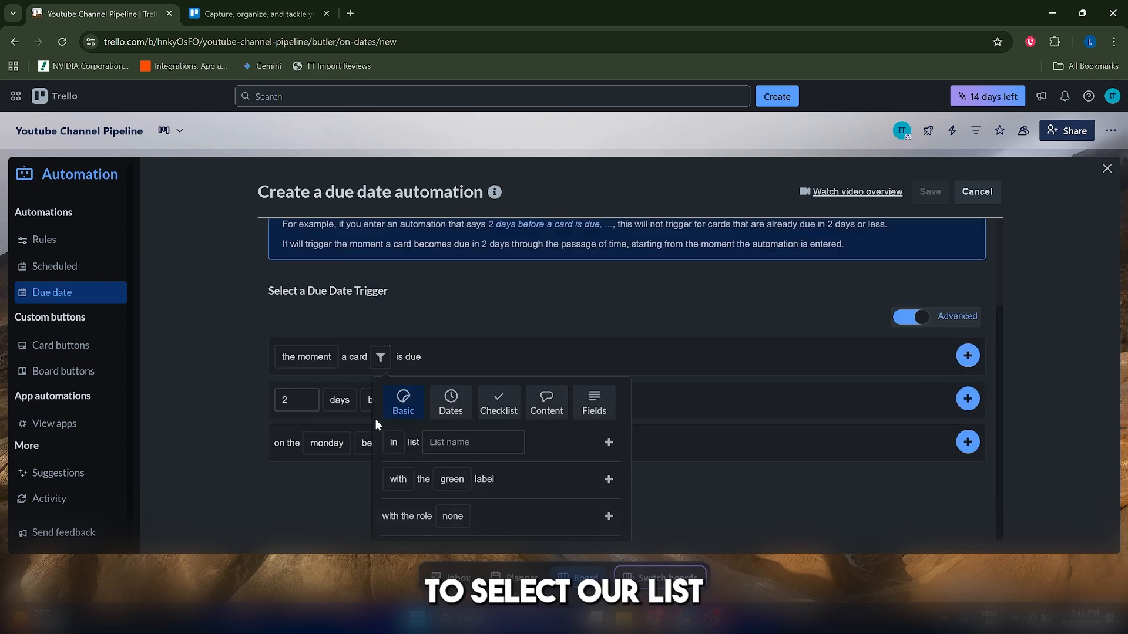
left_click(432, 406)
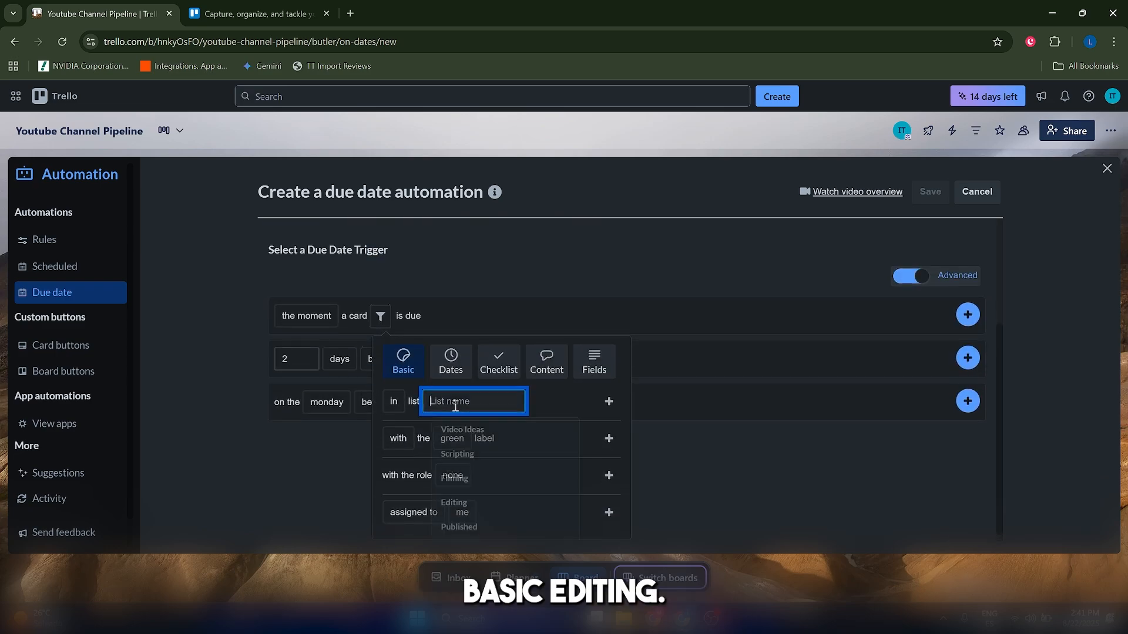
left_click(448, 514)
left_click(322, 466)
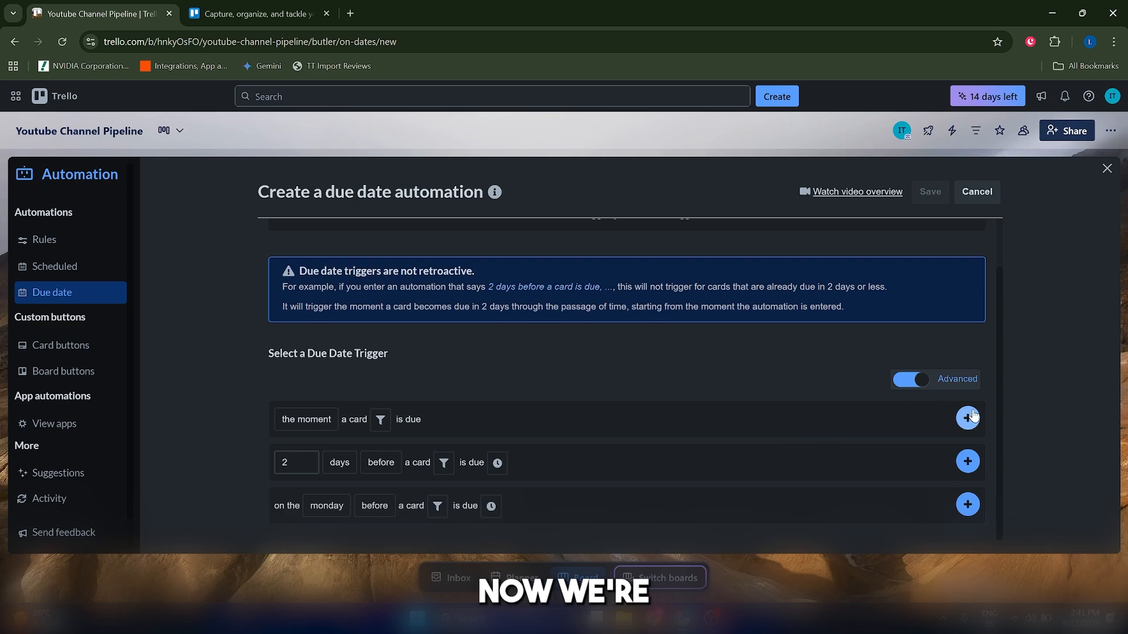
left_click(967, 418)
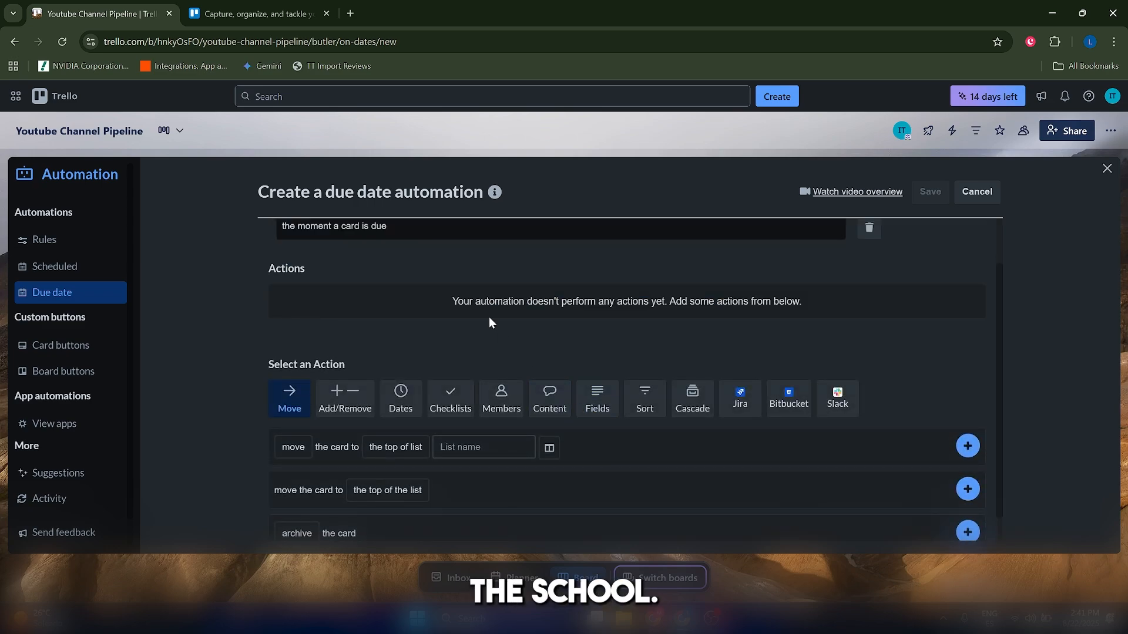
Add a Move action sending the card to the top of list Overdue, then close the automation panel.
scroll(476, 419, "down", 2)
scroll(360, 440, "up", 2)
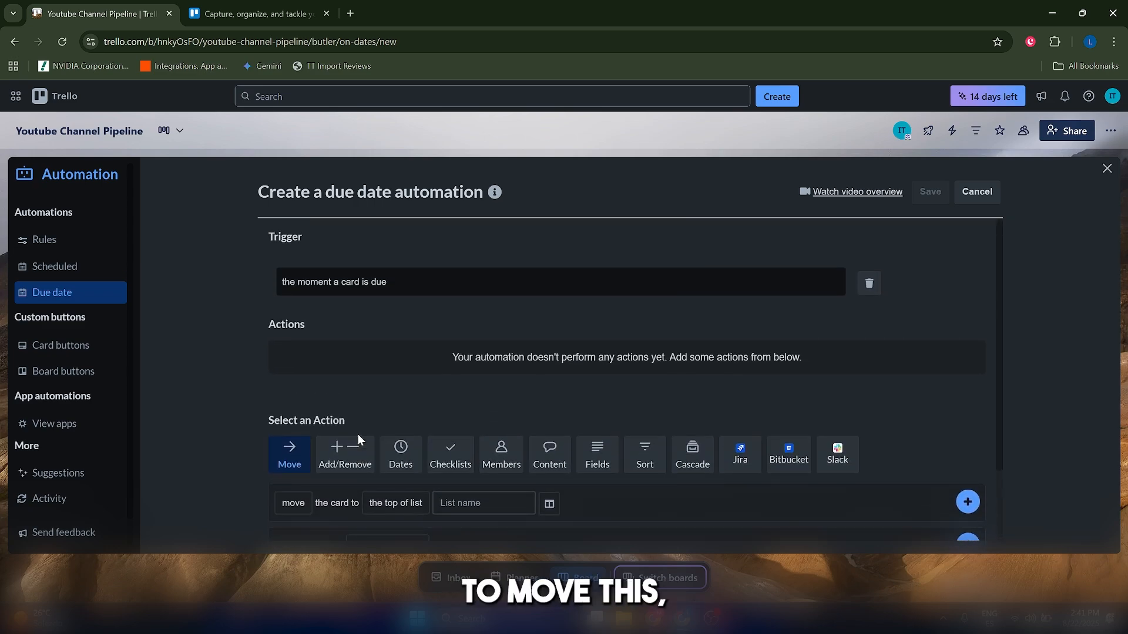
scroll(361, 439, "down", 2)
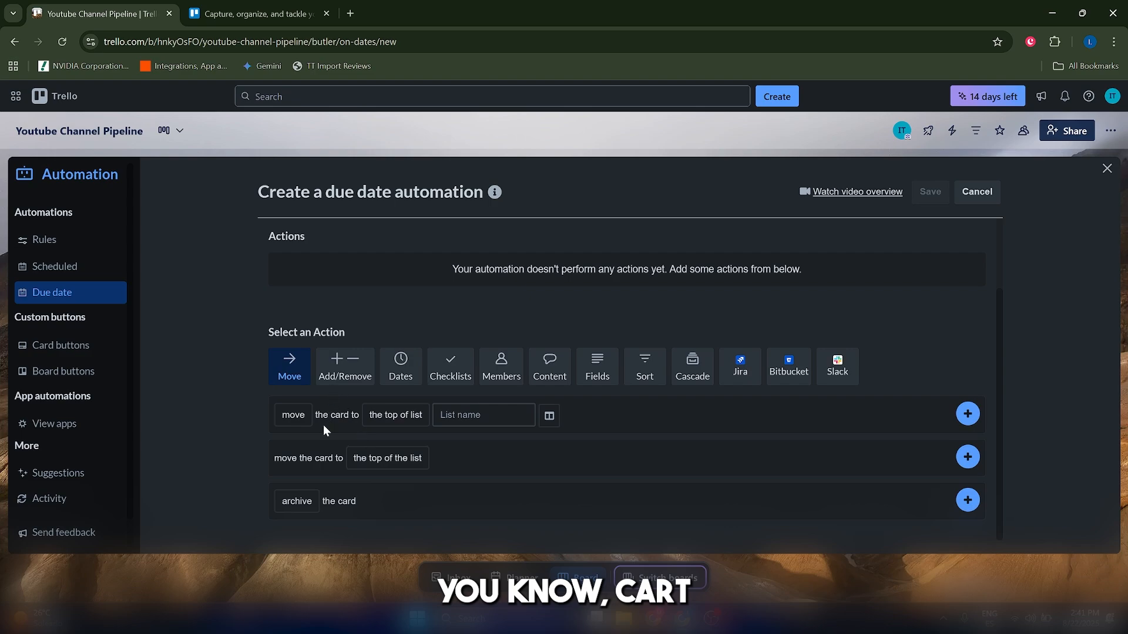
left_click(423, 415)
left_click(405, 436)
left_click(452, 415)
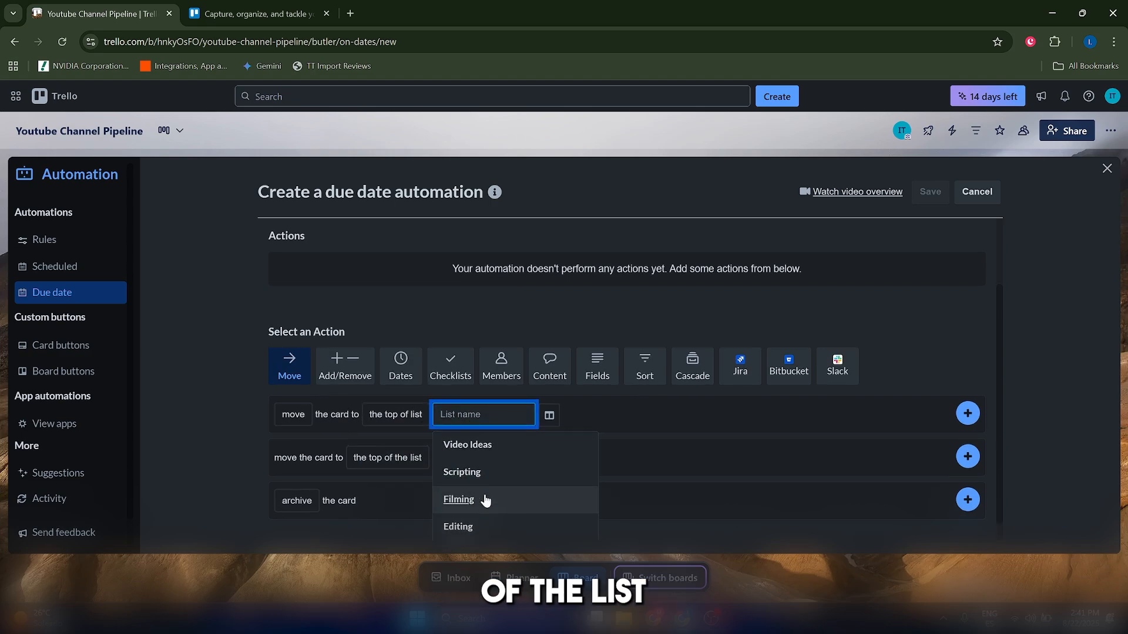
scroll(486, 517, "down", 1)
left_click(484, 524)
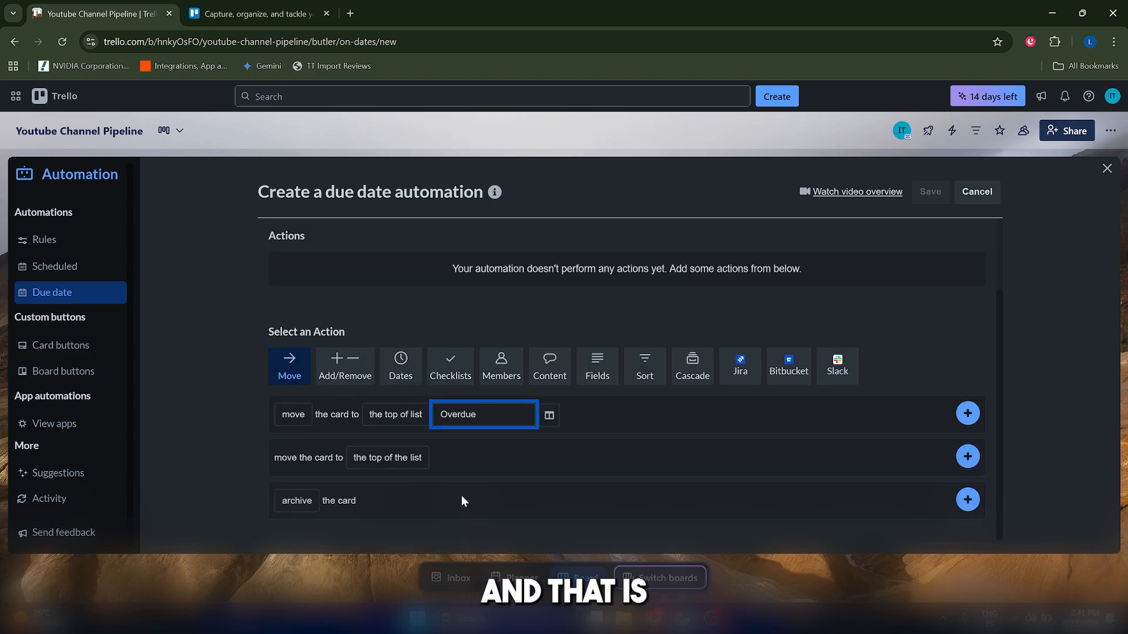
scroll(889, 259, "up", 2)
scroll(937, 404, "down", 2)
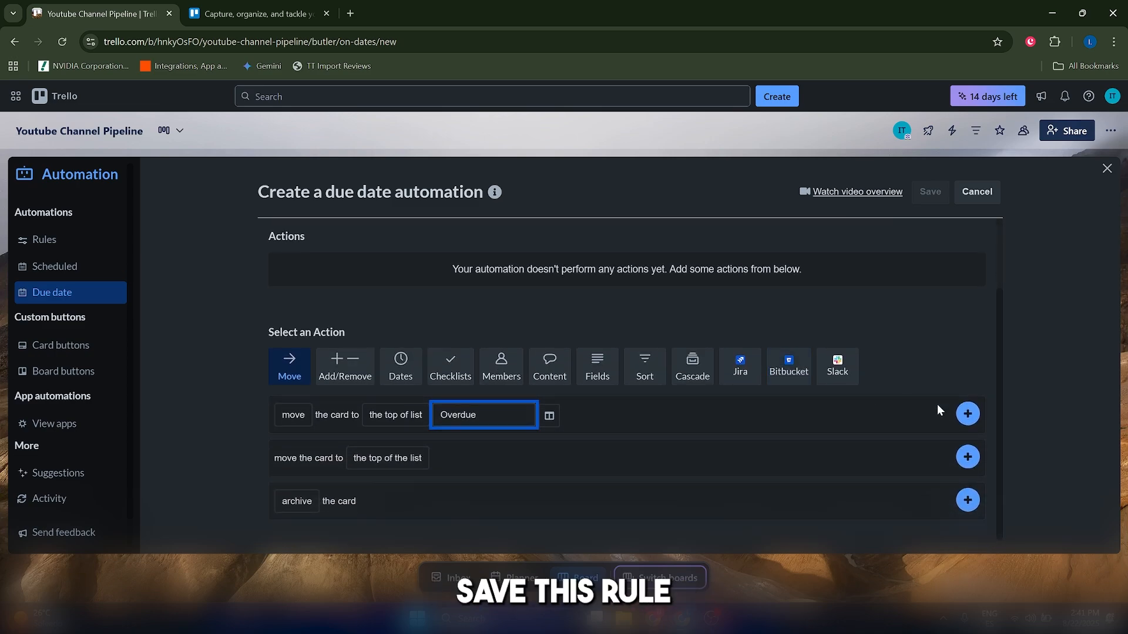
left_click(967, 410)
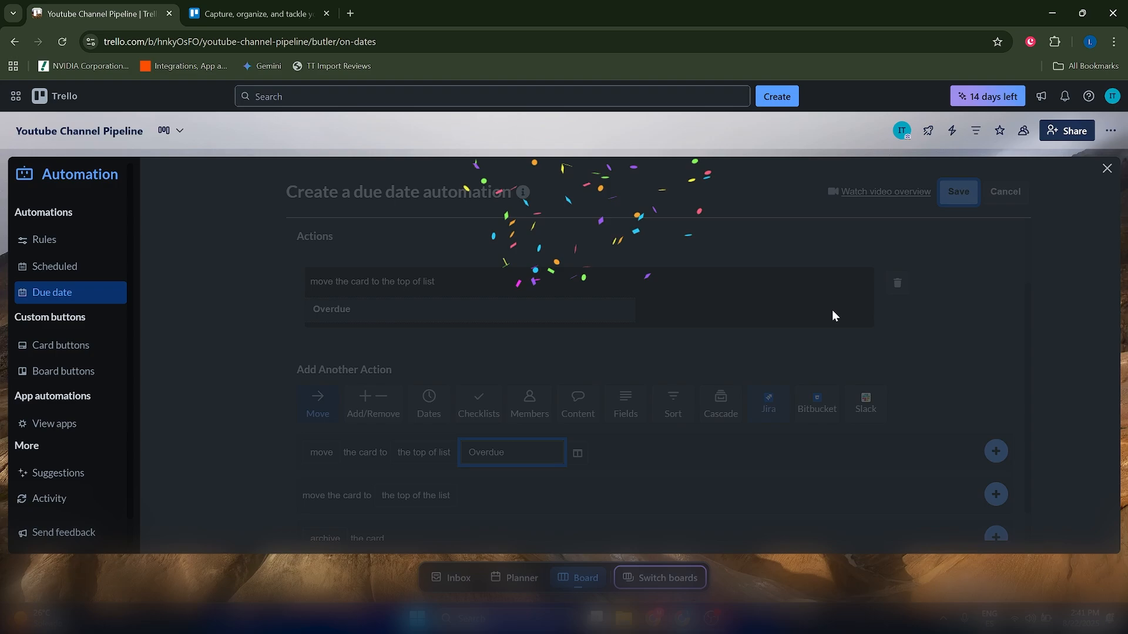
left_click(1108, 169)
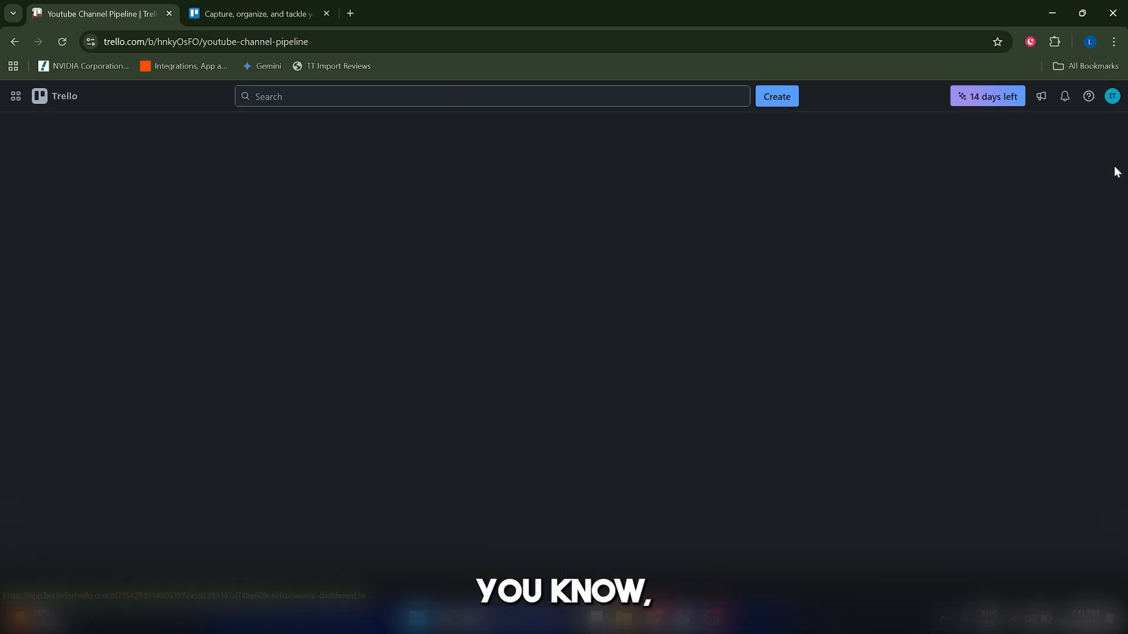